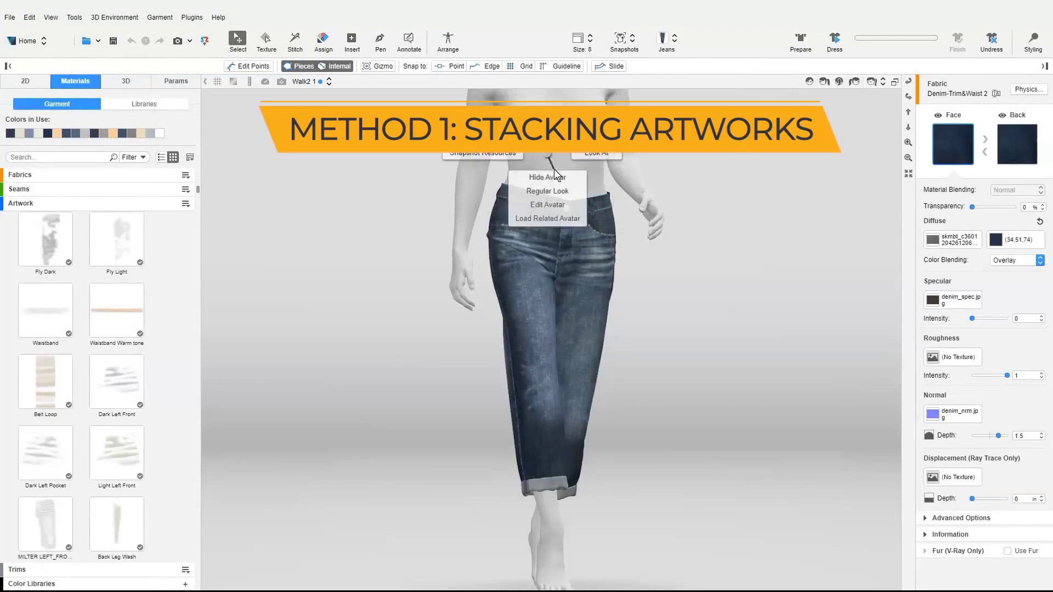
Step: Hide the avatar and show the stacked artwork outlines on the 2D pattern pieces of the jeans
left_click(548, 177)
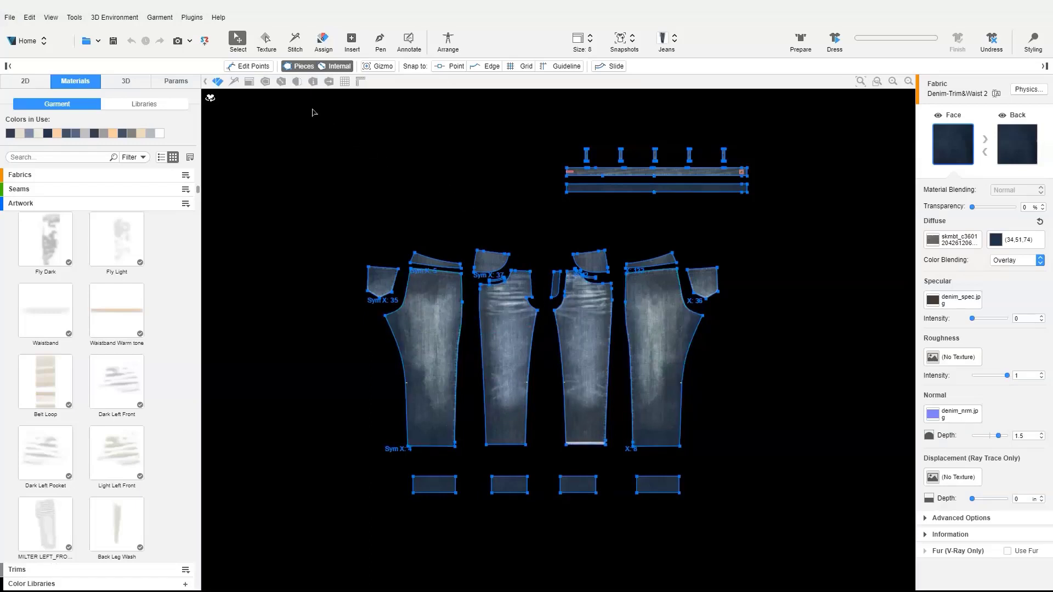
left_click(281, 82)
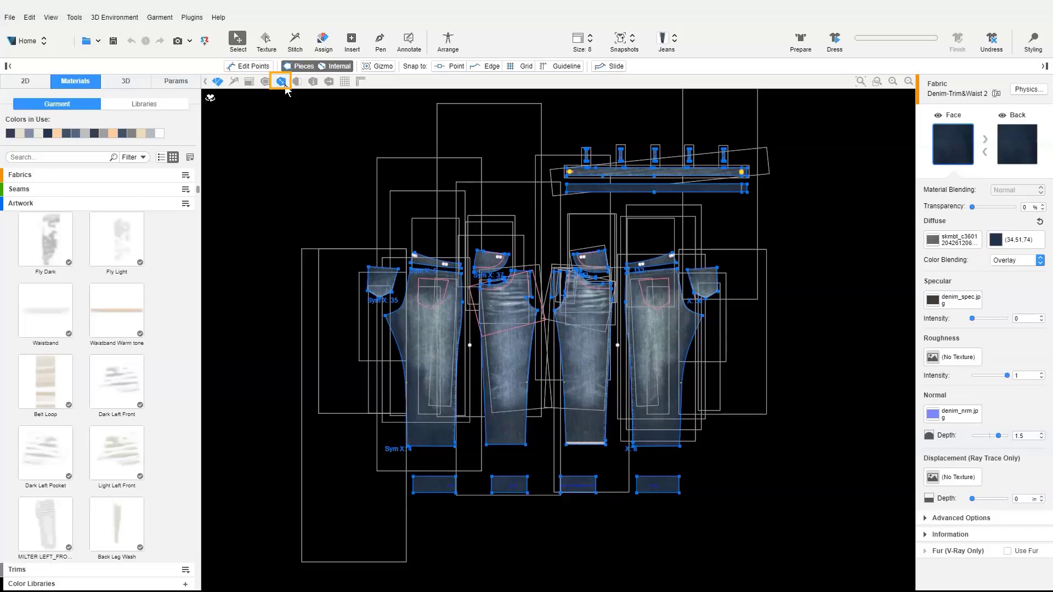
left_click(284, 86)
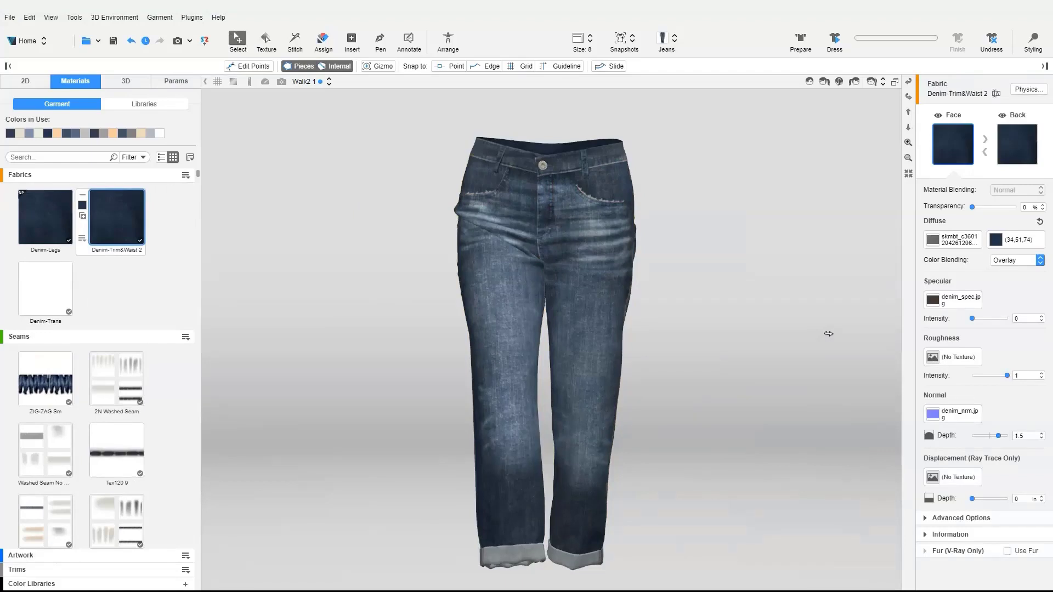
Step: Set the front leg's Back Leg Wash Big artwork to Multiply material blending and lower its transparency to about 14%
right_click(590, 335)
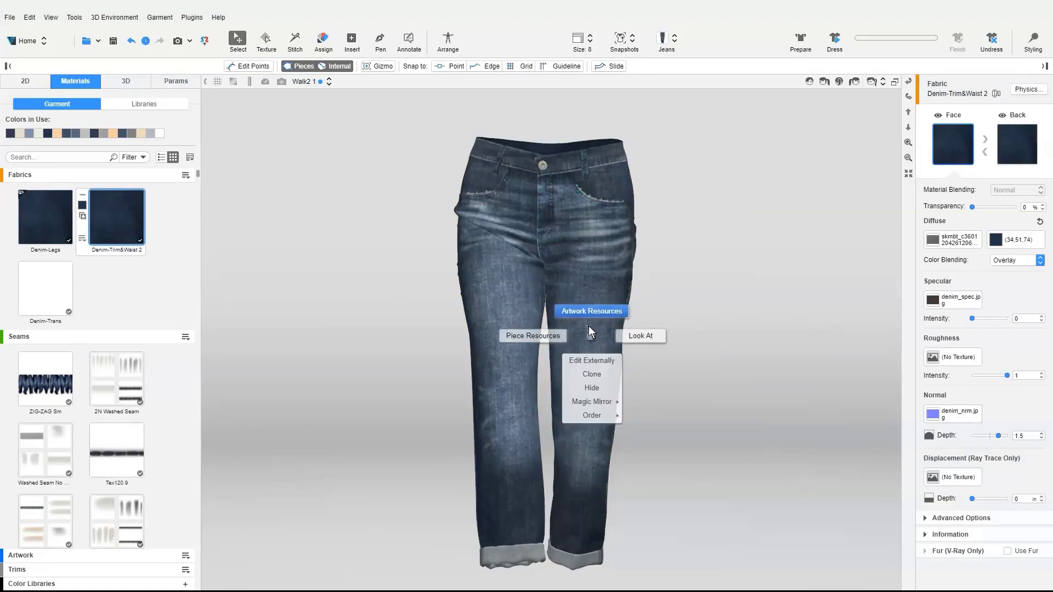
left_click(591, 311)
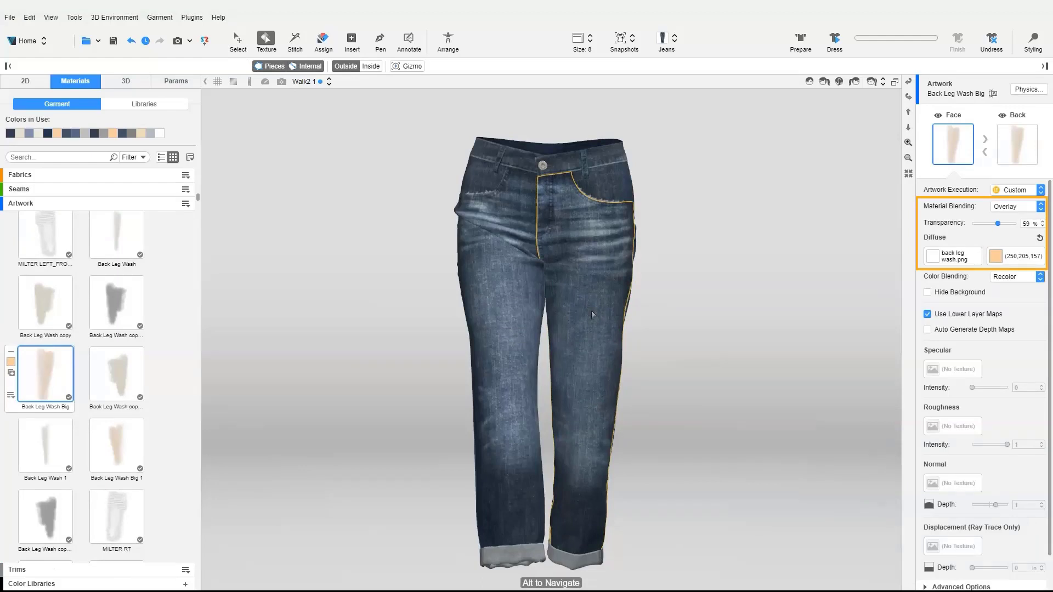
left_click(1040, 206)
left_click(1021, 244)
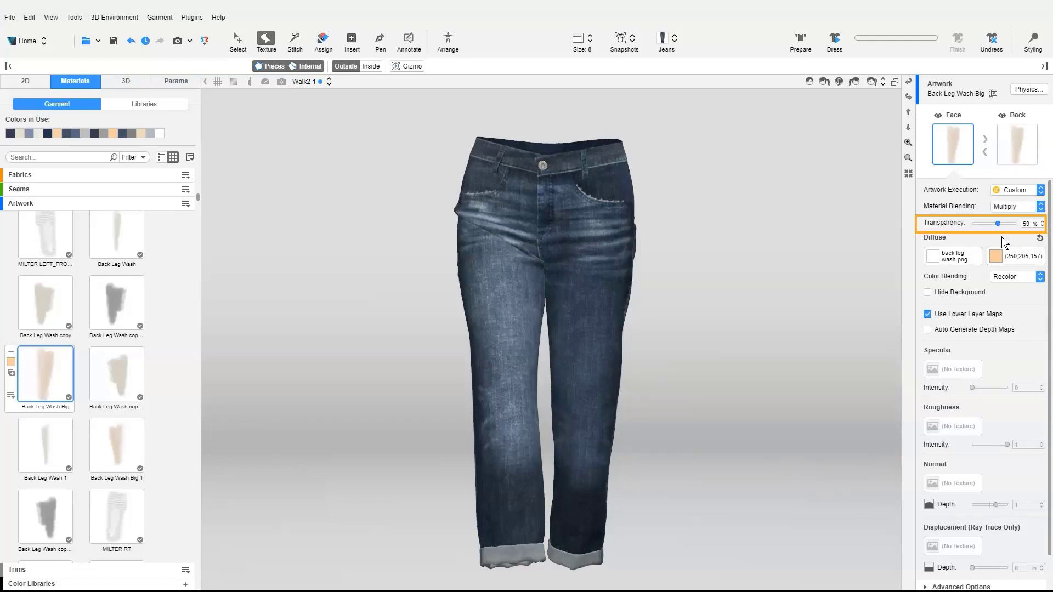
mouse_move(997, 223)
left_mouse_down()
mouse_move(1010, 226)
mouse_move(981, 227)
left_mouse_up()
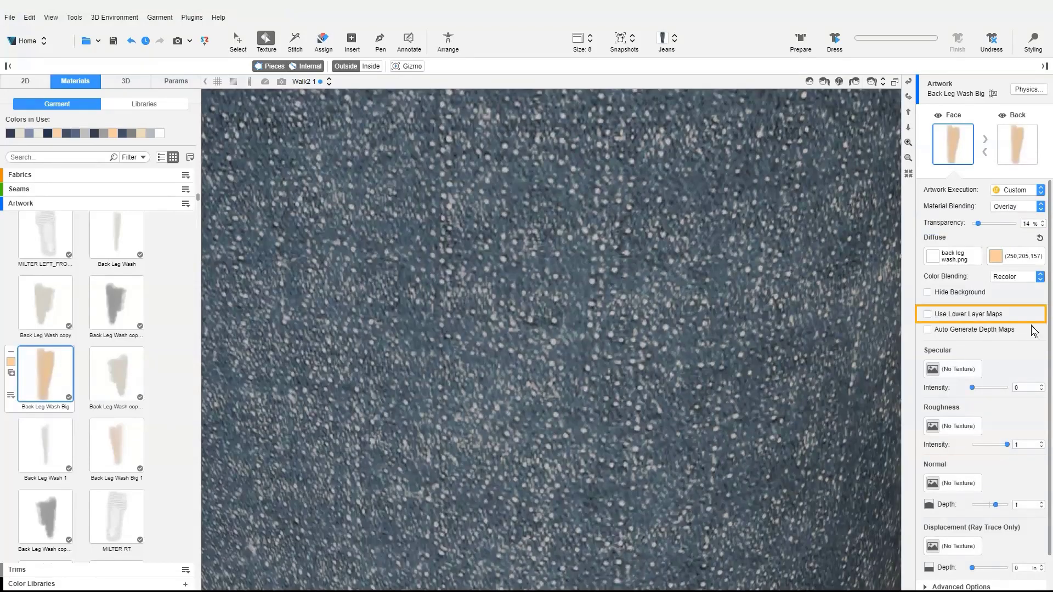
Step: Enable Use Lower Layer Maps for the Back Leg Wash Big artwork, switching it off once to compare the denim texture
left_click(993, 315)
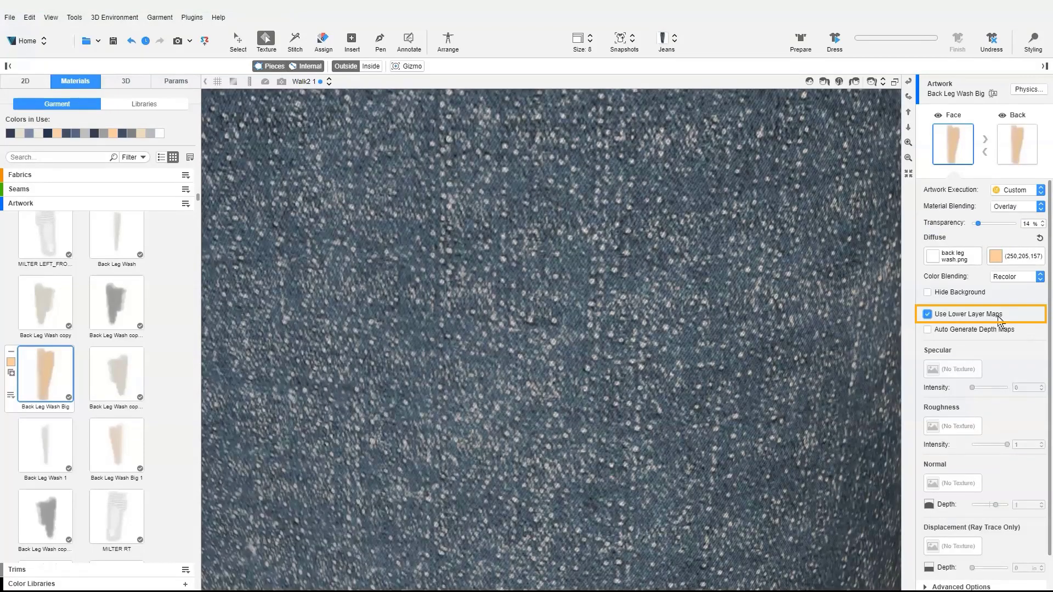
left_click(998, 317)
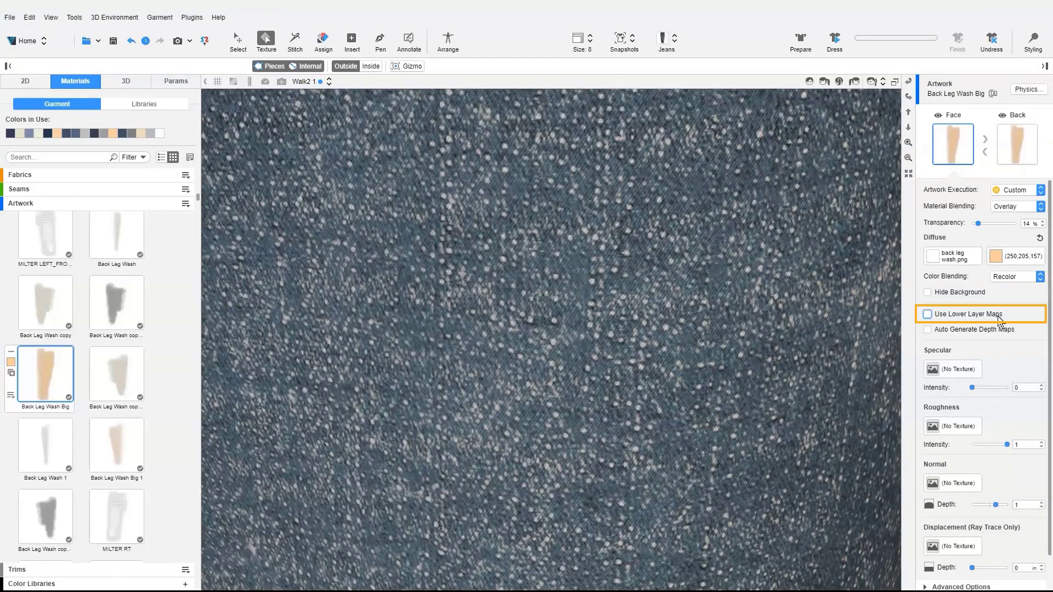
left_click(999, 318)
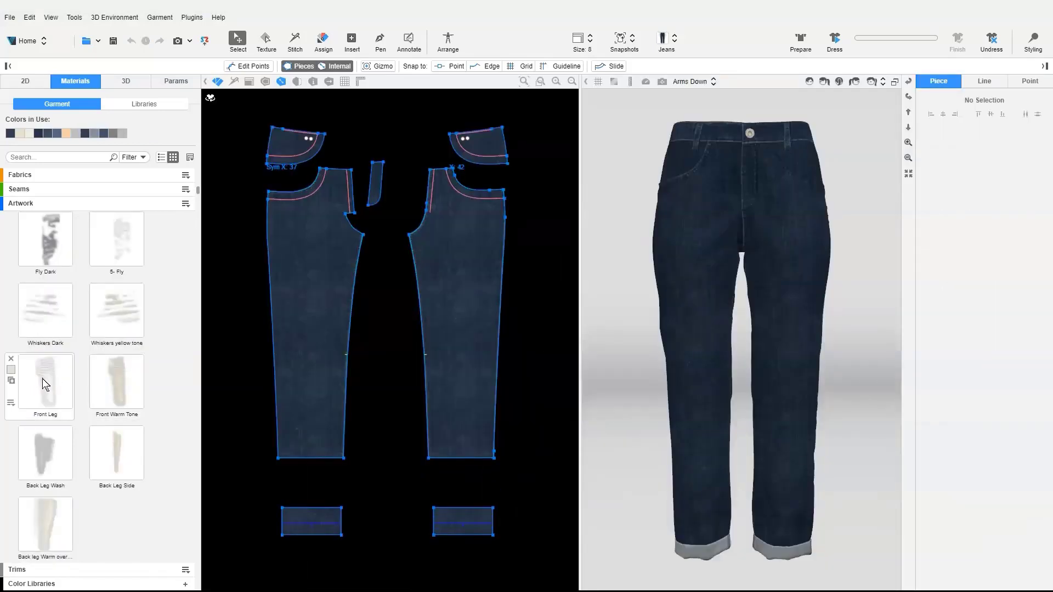
Step: Place the Front Leg artwork on the X: 42 front leg piece and set its material blending to Overlay
left_click(41, 384)
left_click_drag(43, 389, 462, 265)
right_click(462, 264)
left_click(462, 239)
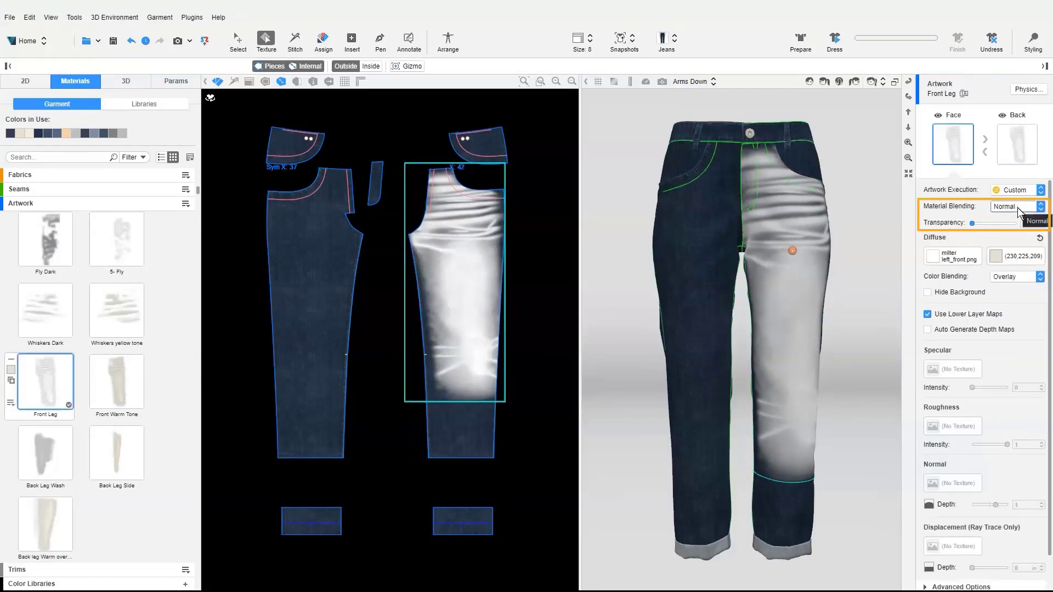
left_click(1015, 206)
left_click(1016, 232)
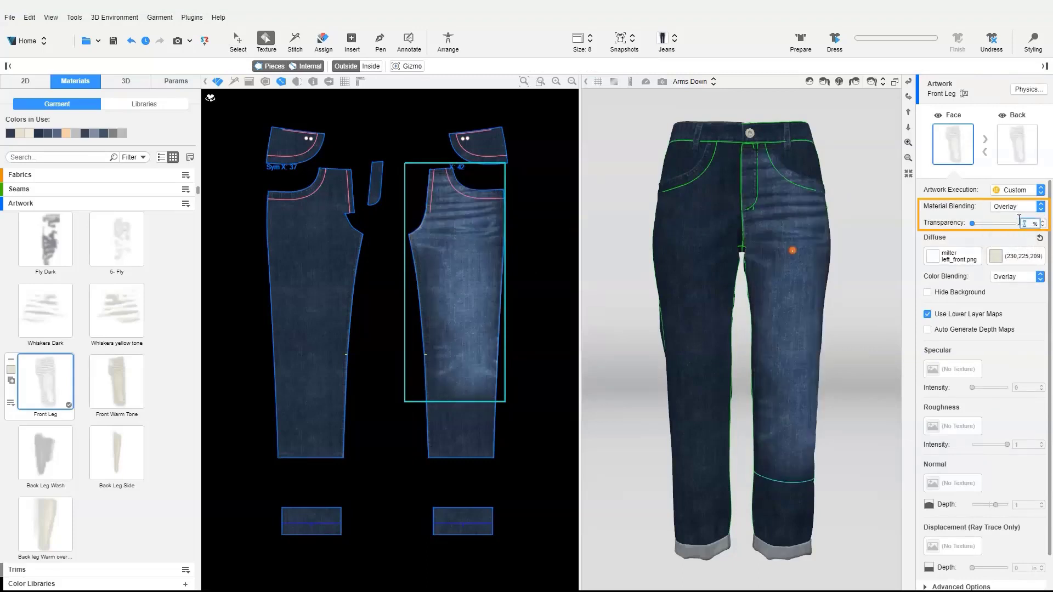
key("Return")
Step: Layer the Front Warm Tone artwork over the same front leg piece with Multiply material blending and 10% transparency
left_click(117, 384)
left_click_drag(443, 308, 458, 282)
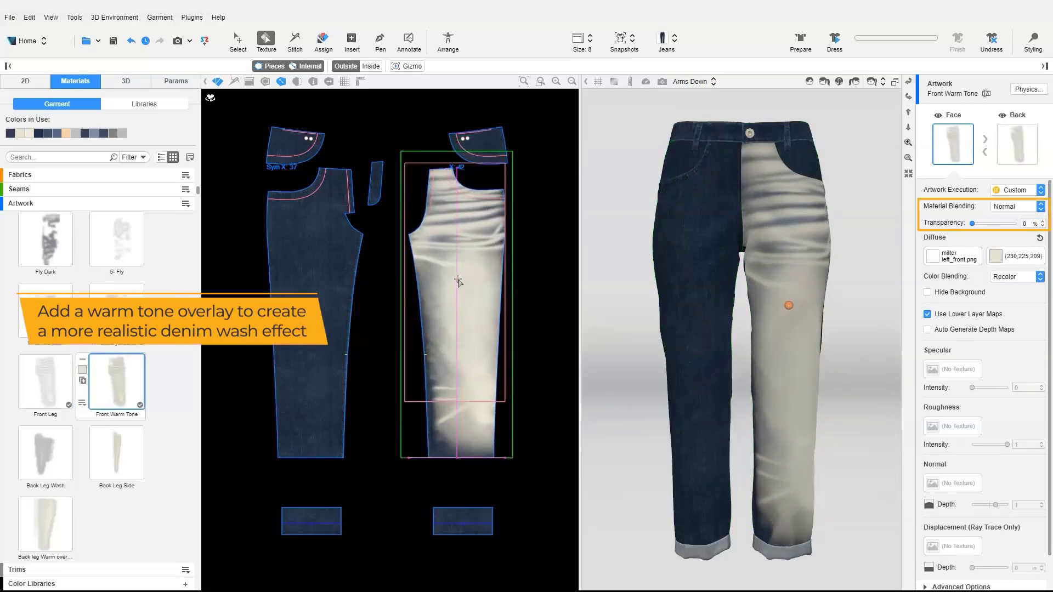
left_click(1001, 209)
left_click(1011, 241)
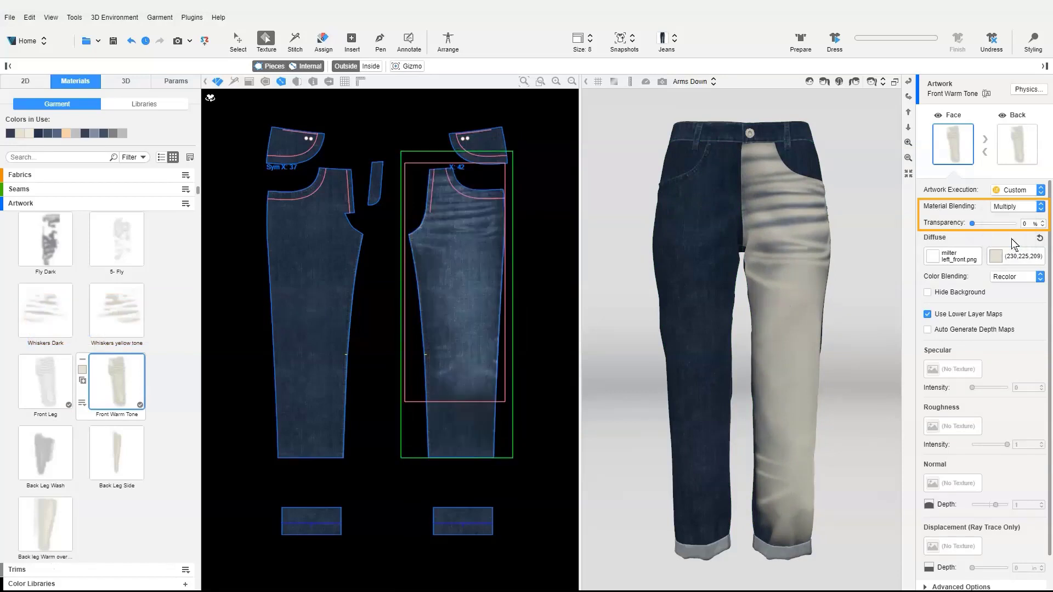
left_click(1022, 223)
type("10")
key("Return")
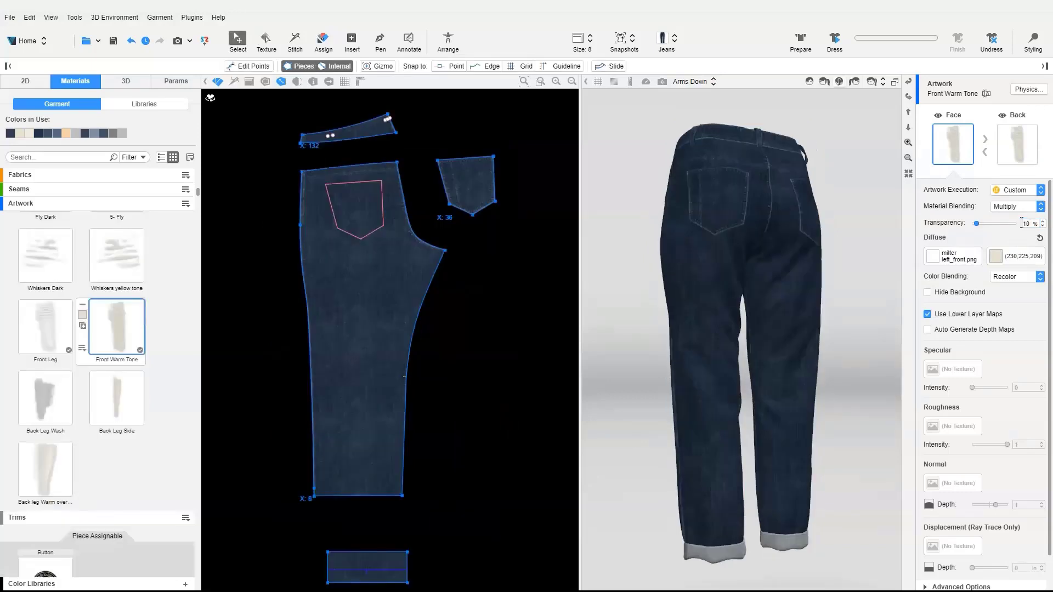
Step: Place the Back Leg Wash artwork on the back leg piece with Overlay material blending and 12% transparency
left_click(46, 398)
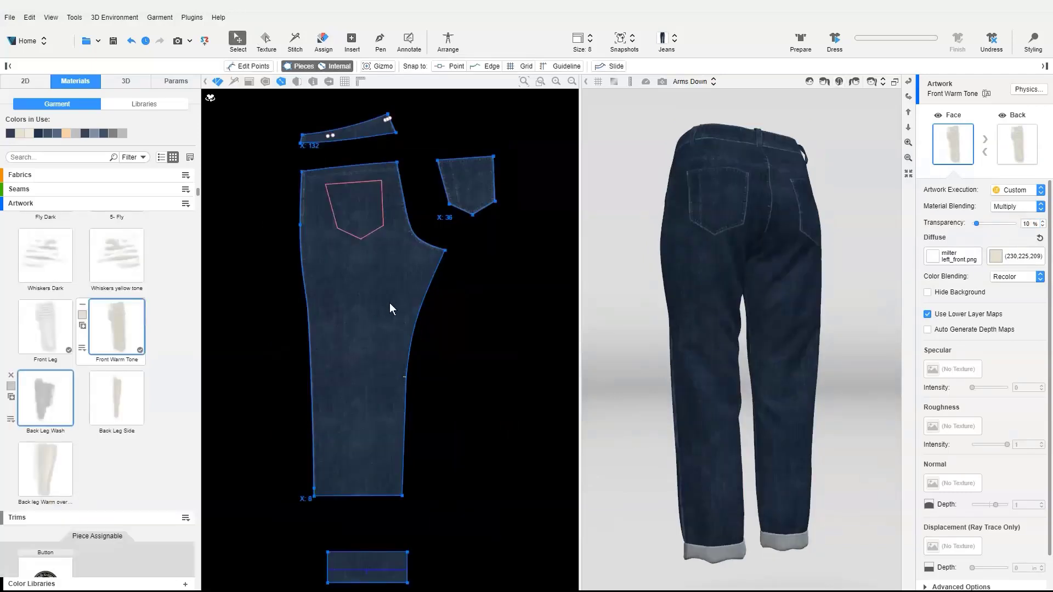
left_click(342, 268)
left_click_drag(342, 268, 339, 268)
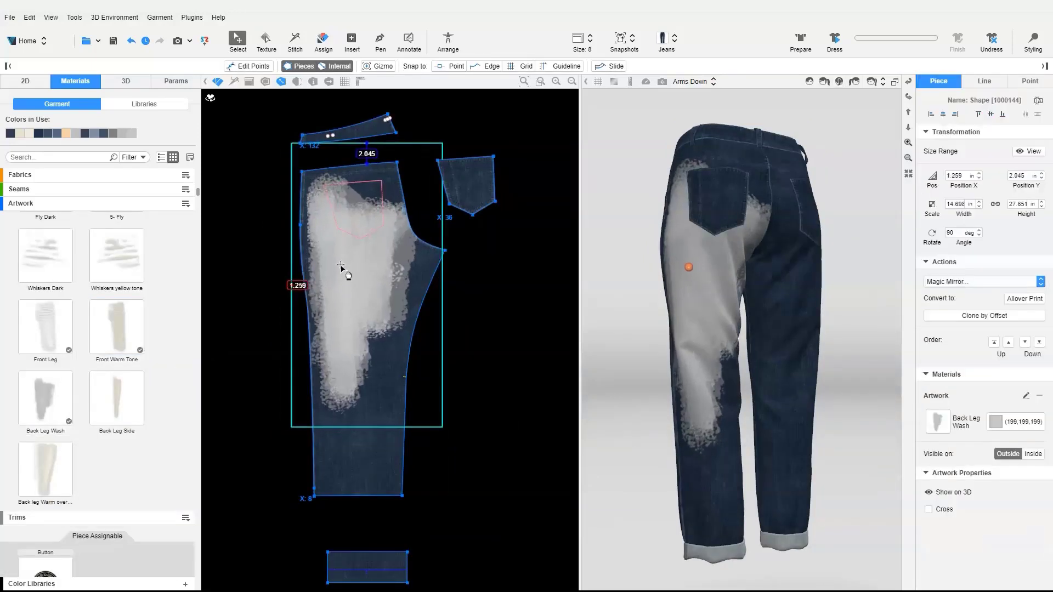
right_click(349, 258)
left_click(351, 237)
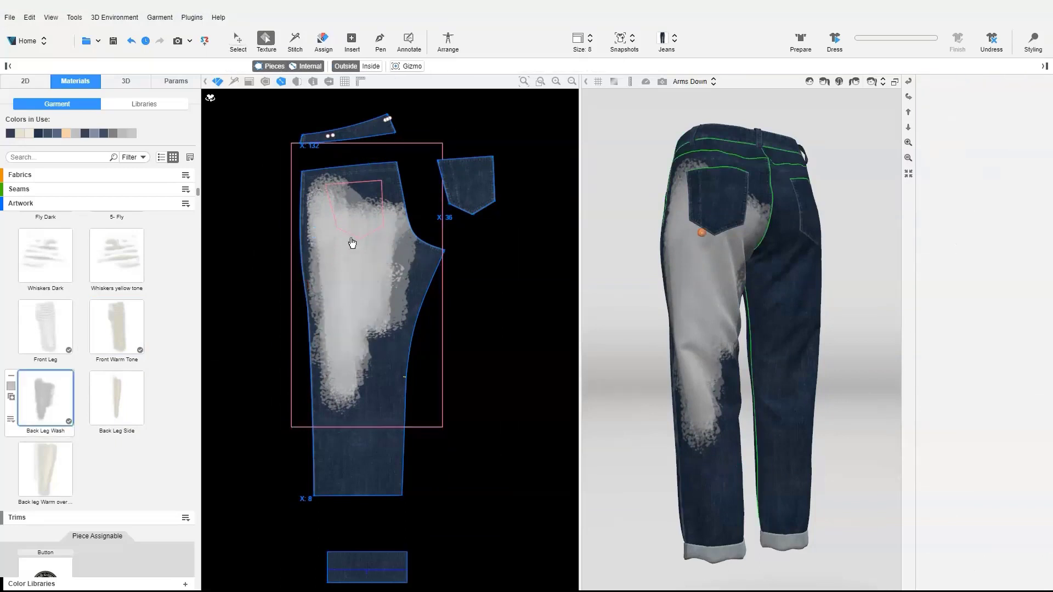
left_click(1014, 206)
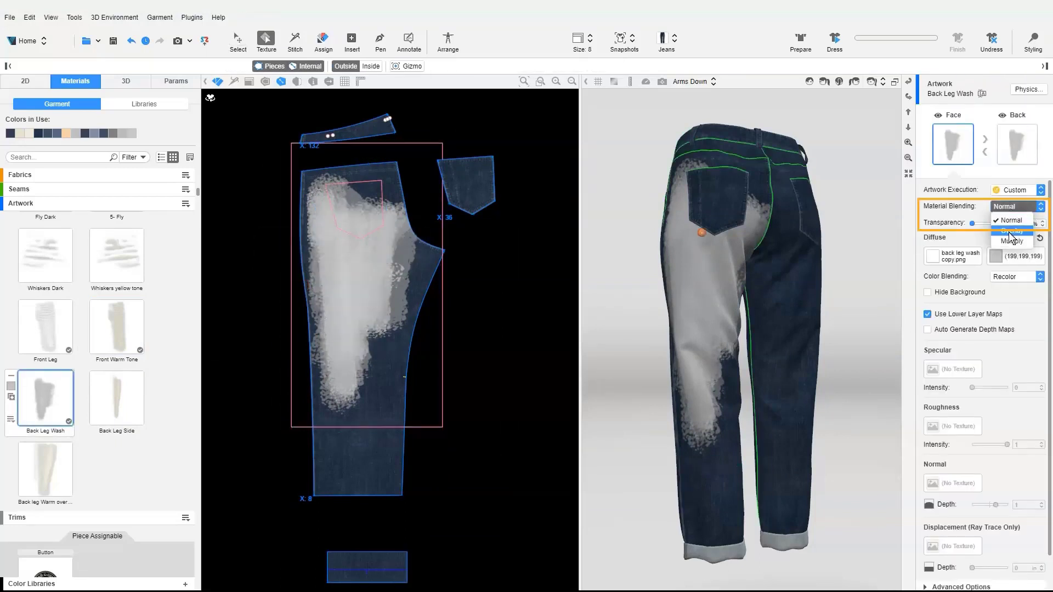
left_click(1011, 230)
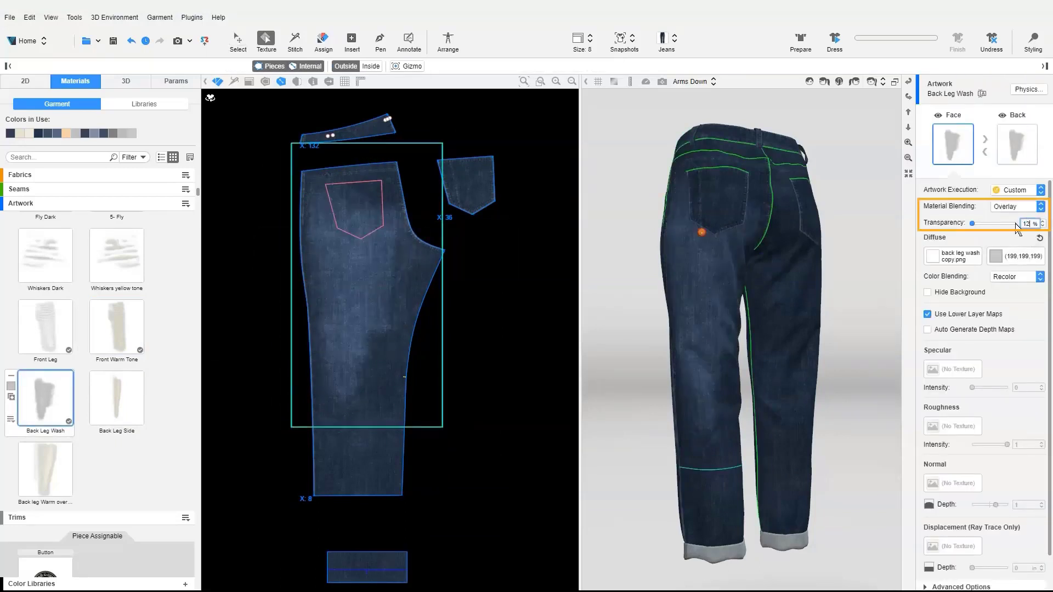
Step: Add the Back Leg Side artwork, slightly tilted along the back leg piece's outer side, with Multiply material blending
left_click(117, 402)
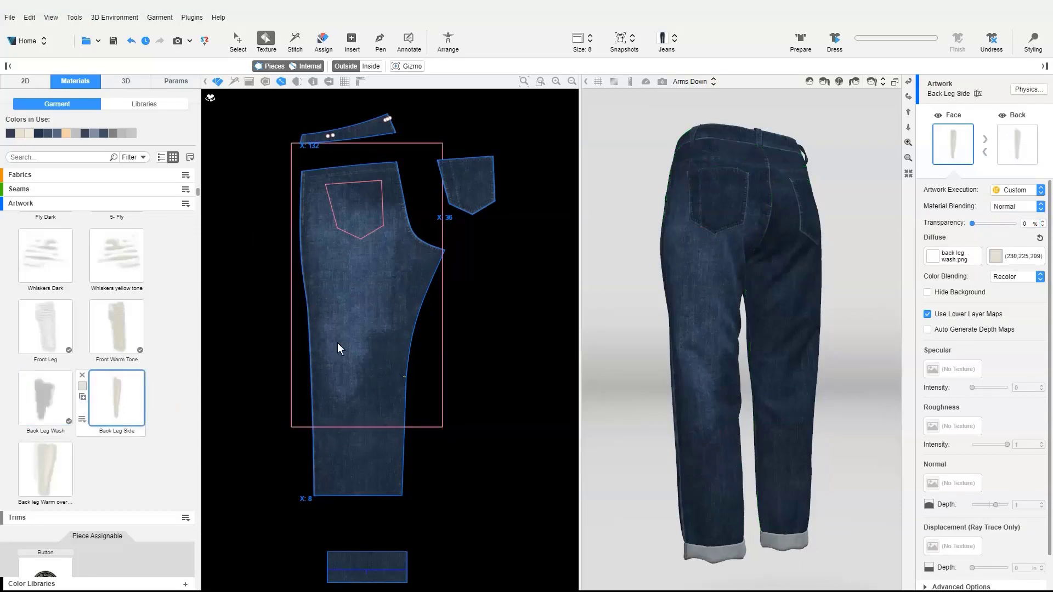
left_click(399, 295)
left_click_drag(385, 300, 387, 334)
left_click(411, 67)
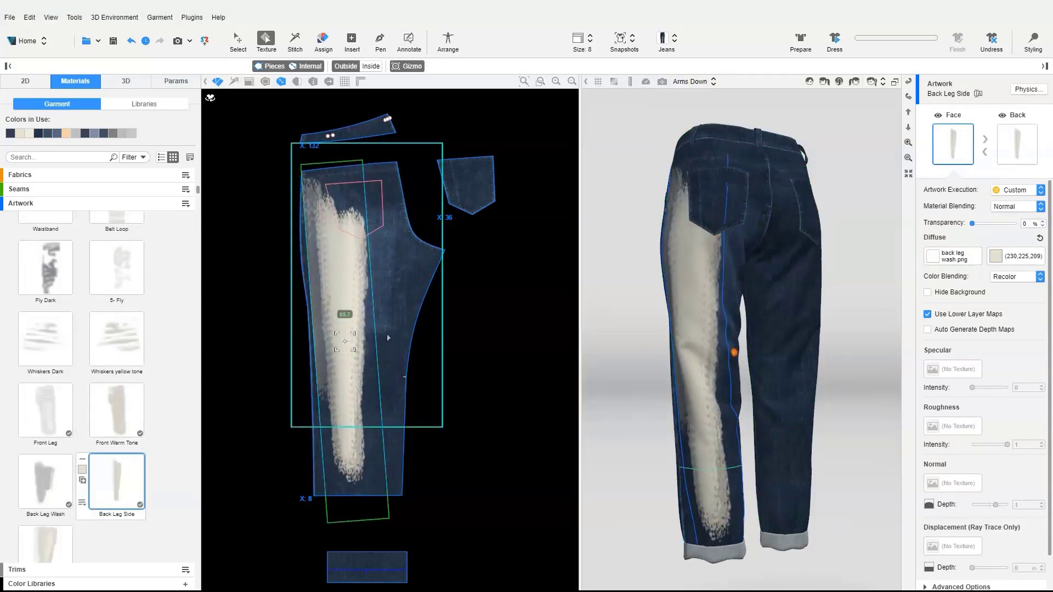
left_click(1023, 211)
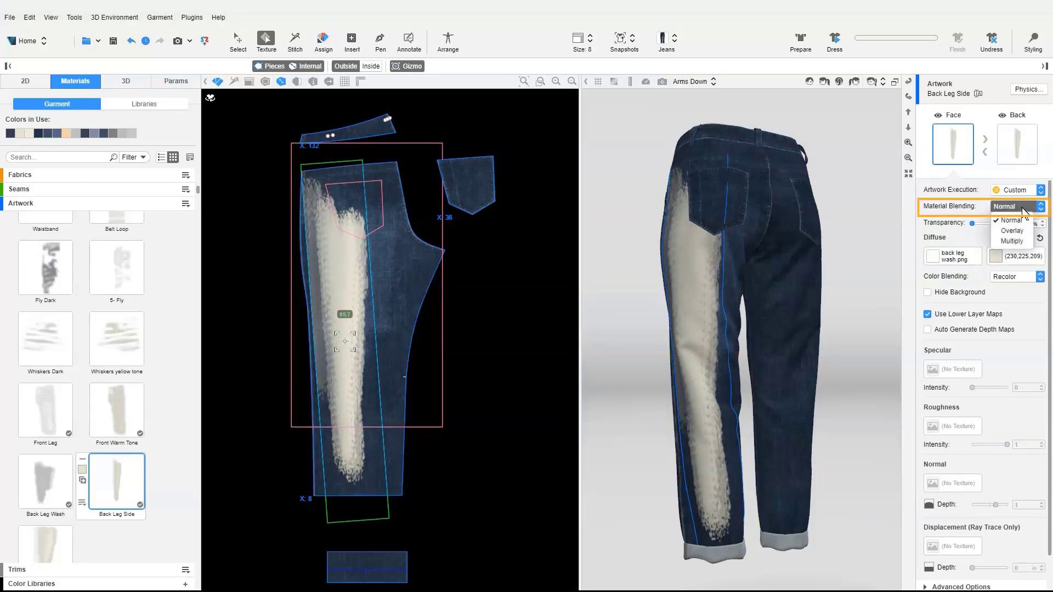
left_click(1023, 247)
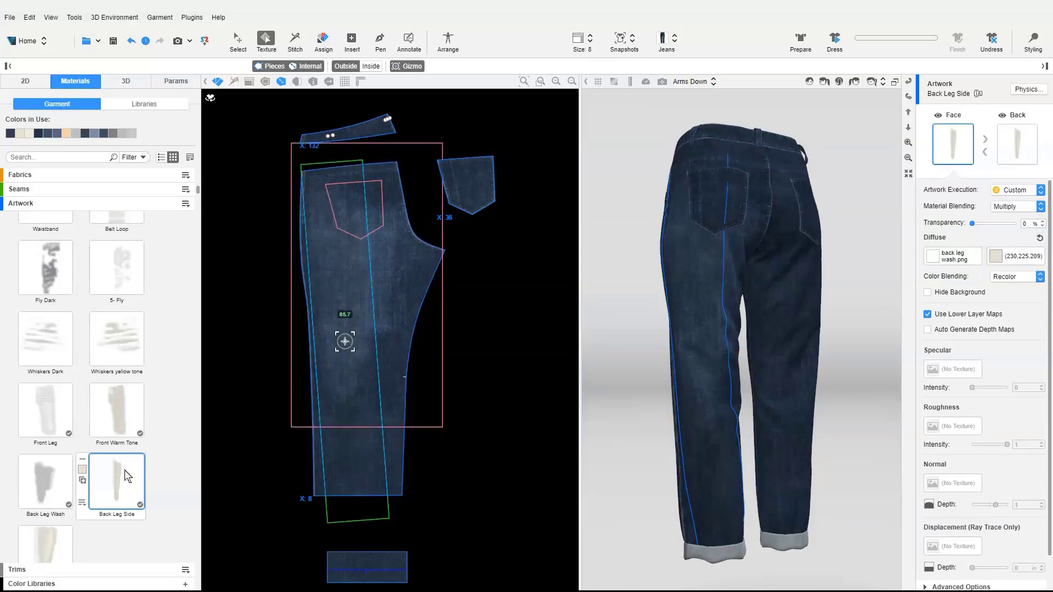
Step: Position the Back leg Warm overlay artwork over the whole back leg piece and set its material blending to Multiply
scroll(125, 466, "down", 3)
left_click_drag(54, 446, 385, 297)
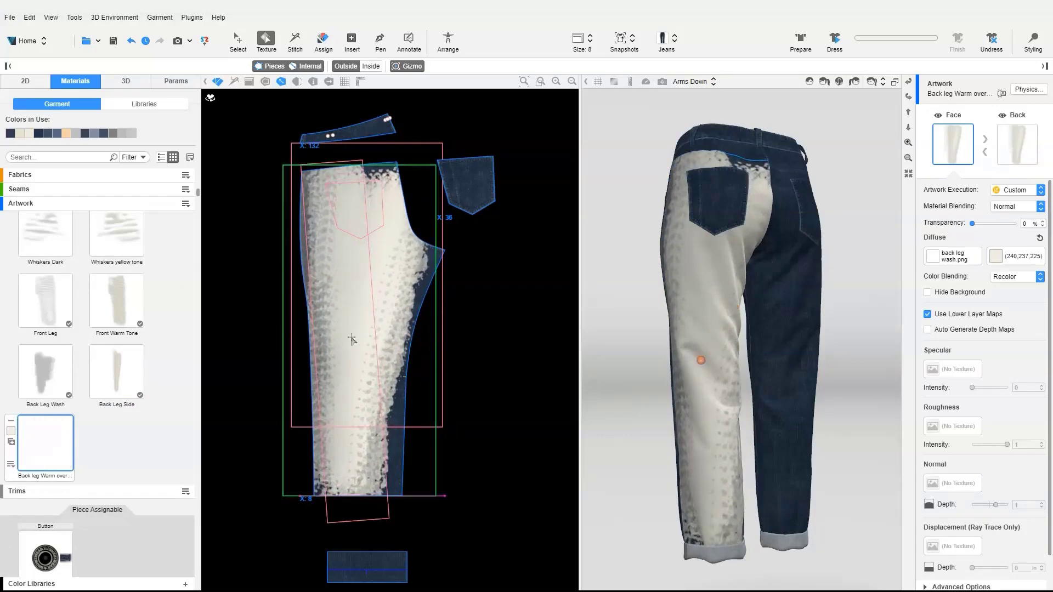
left_click_drag(351, 337, 358, 334)
left_click(1030, 211)
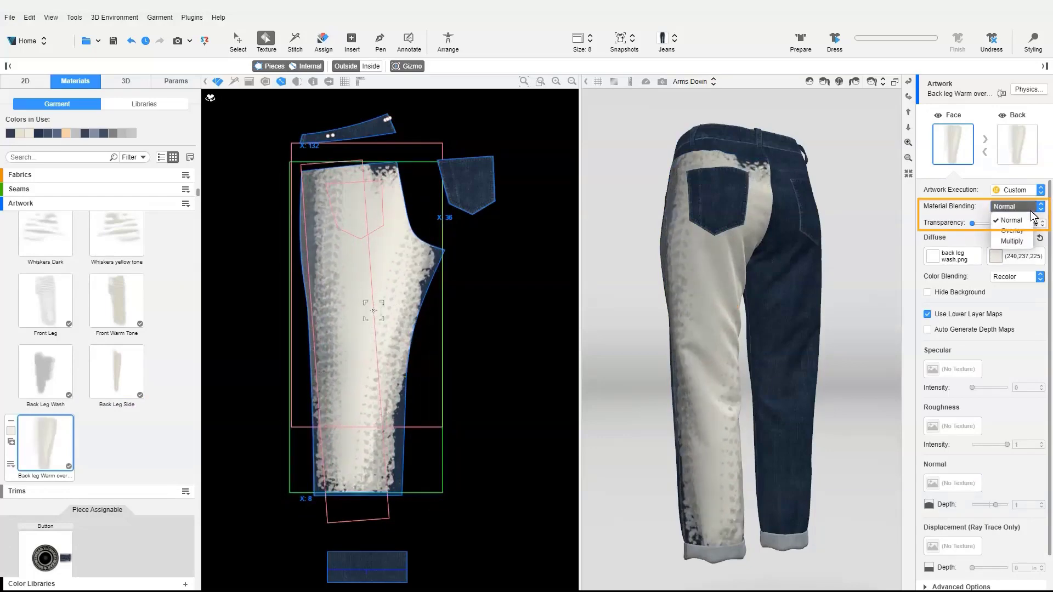
left_click(1011, 241)
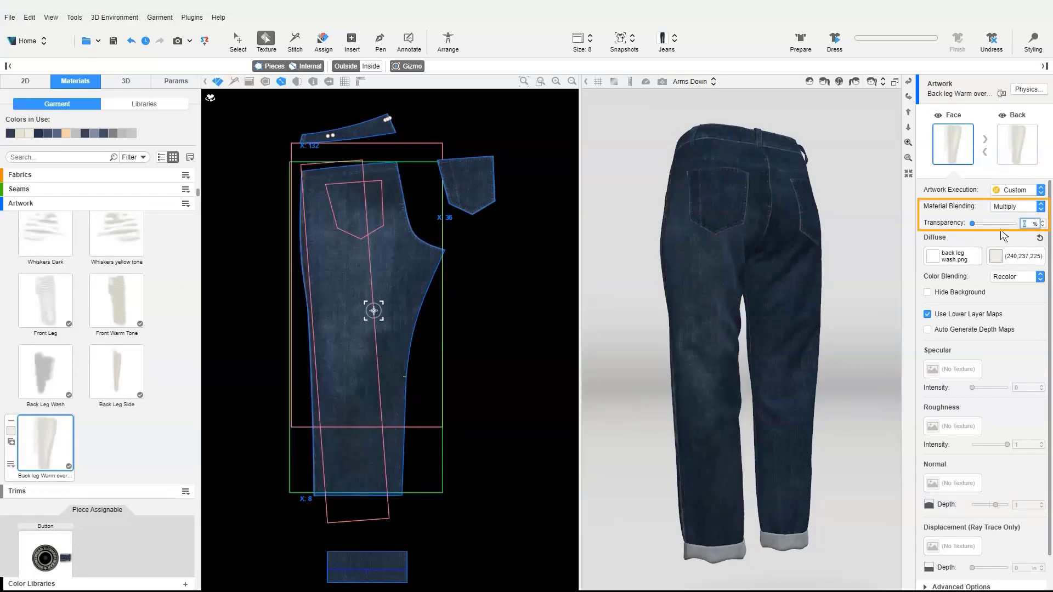
key("Return")
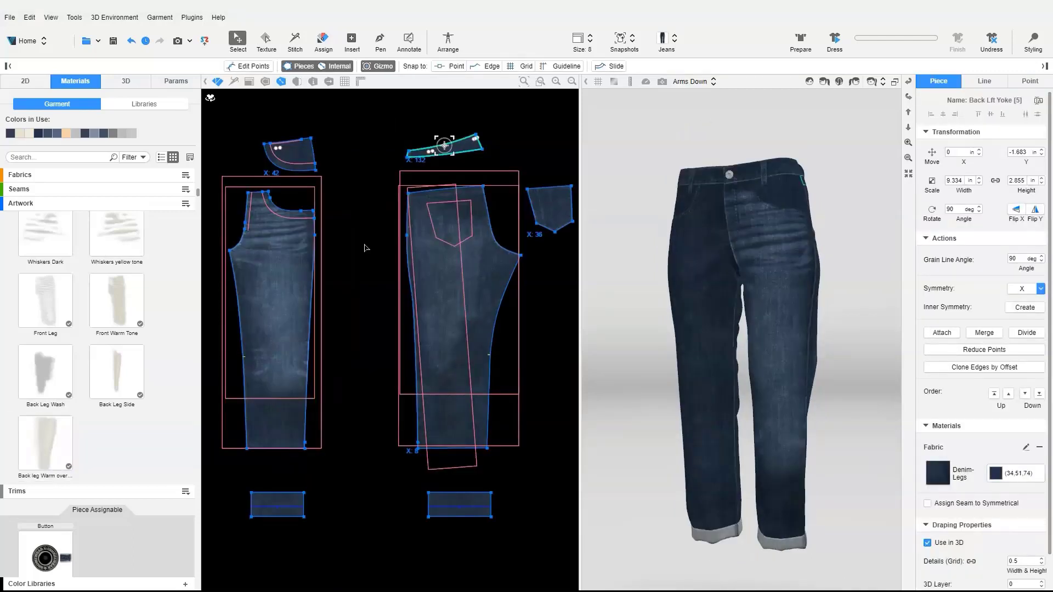
Step: Exclude pattern pieces from selection and group the two wash artworks on the front leg piece
left_click(305, 66)
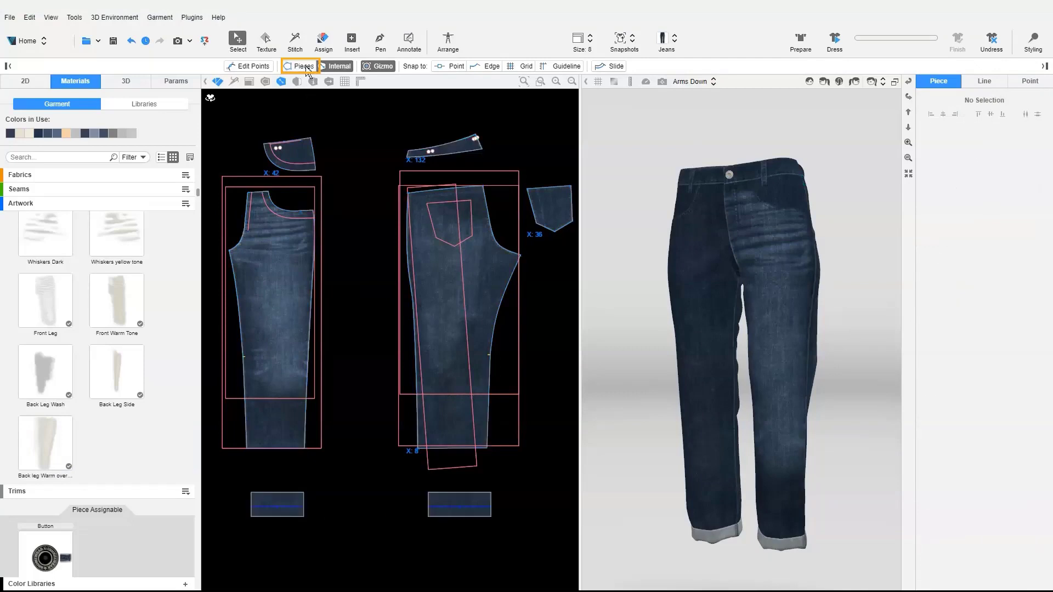
left_click(305, 67)
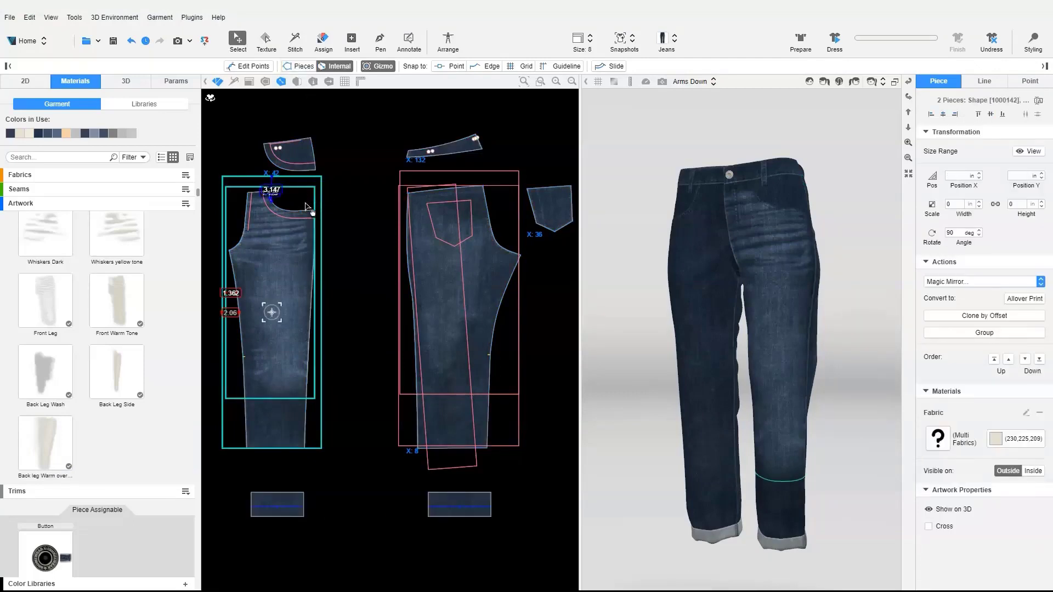
right_click(306, 207)
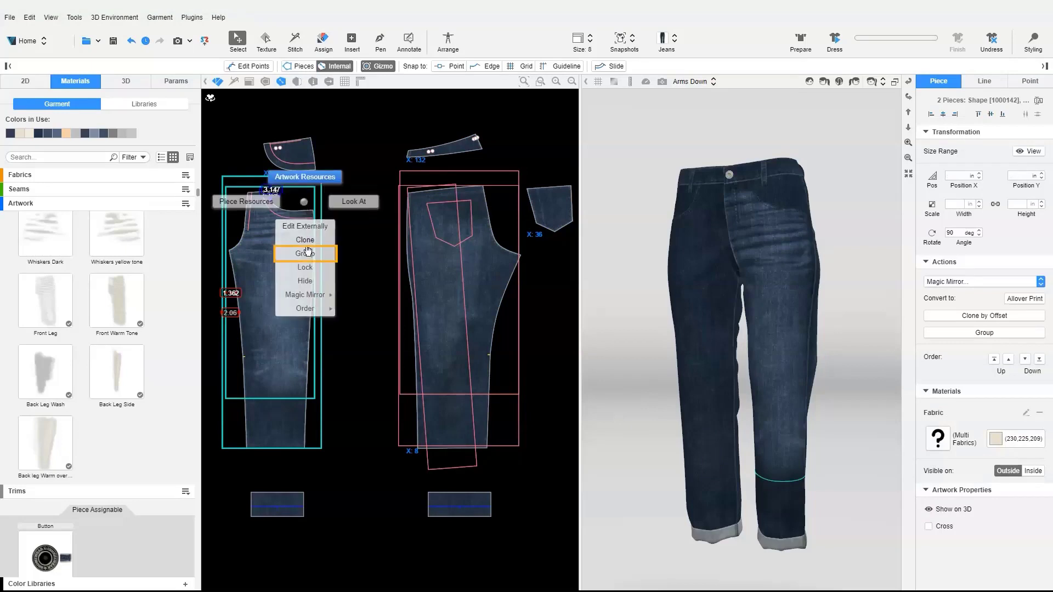
Step: Group the wash artworks on the back leg piece and name the group Back Washes
left_click_drag(385, 174, 430, 242)
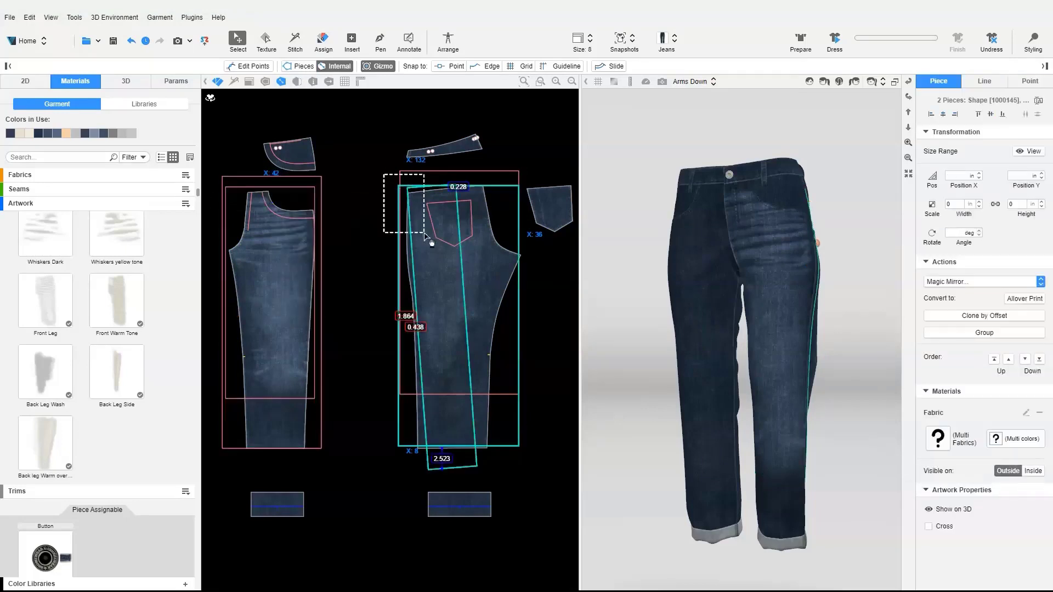
left_click(1028, 339)
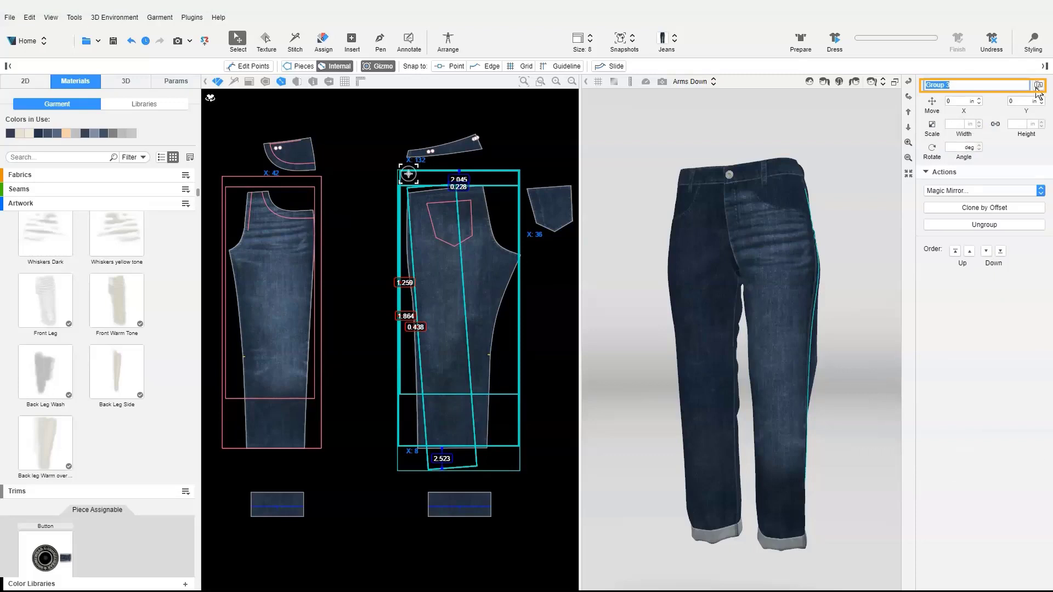
type("Back Washes")
key("Return")
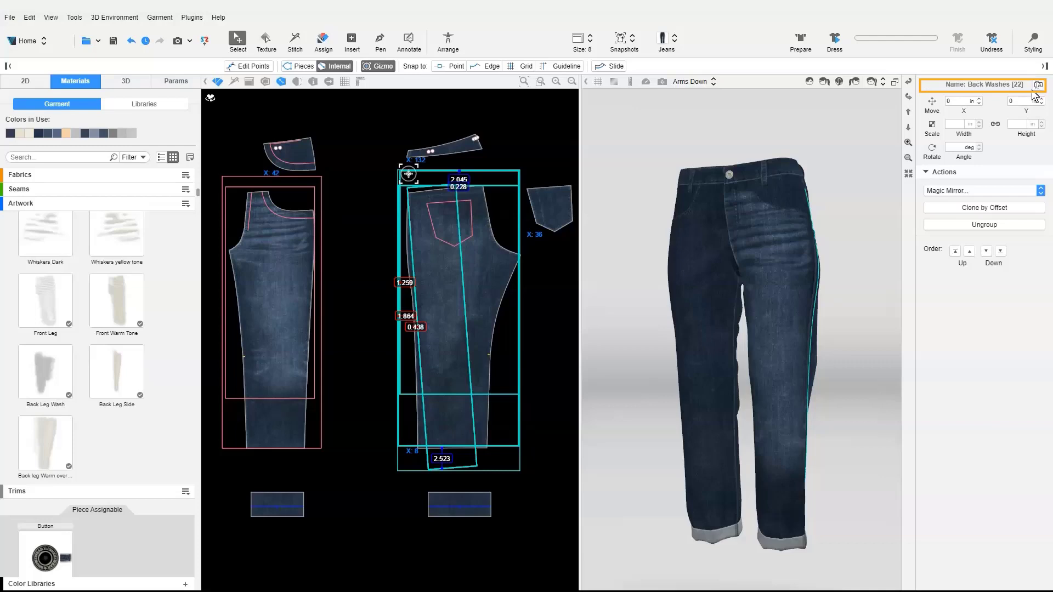
Step: Rename the wash artwork group on the front leg piece as Front Washes
left_click(296, 204)
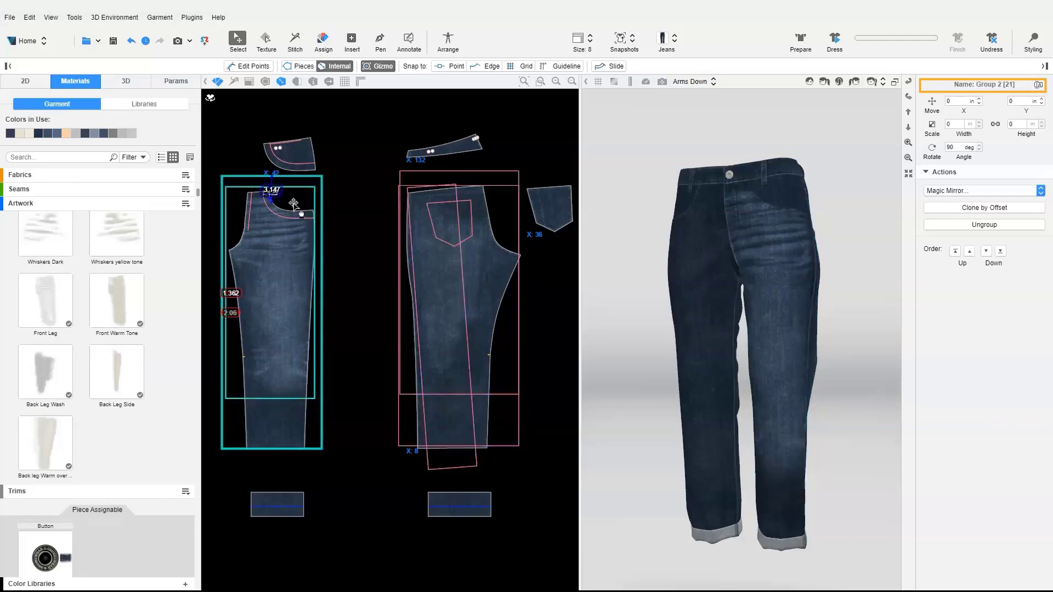
left_click(1038, 85)
type("Front Washes")
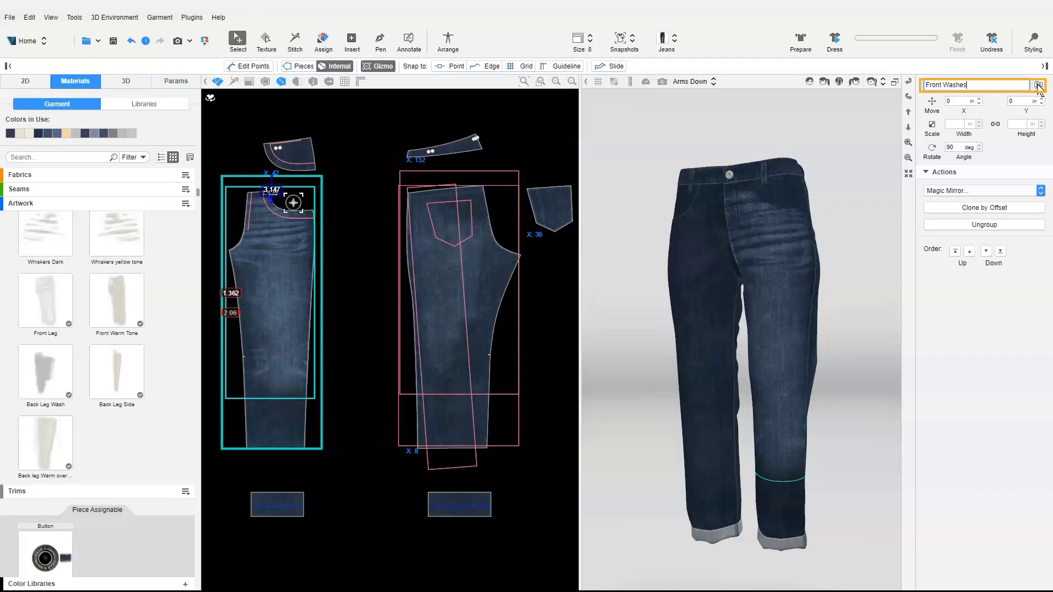
key("Return")
left_click(369, 303)
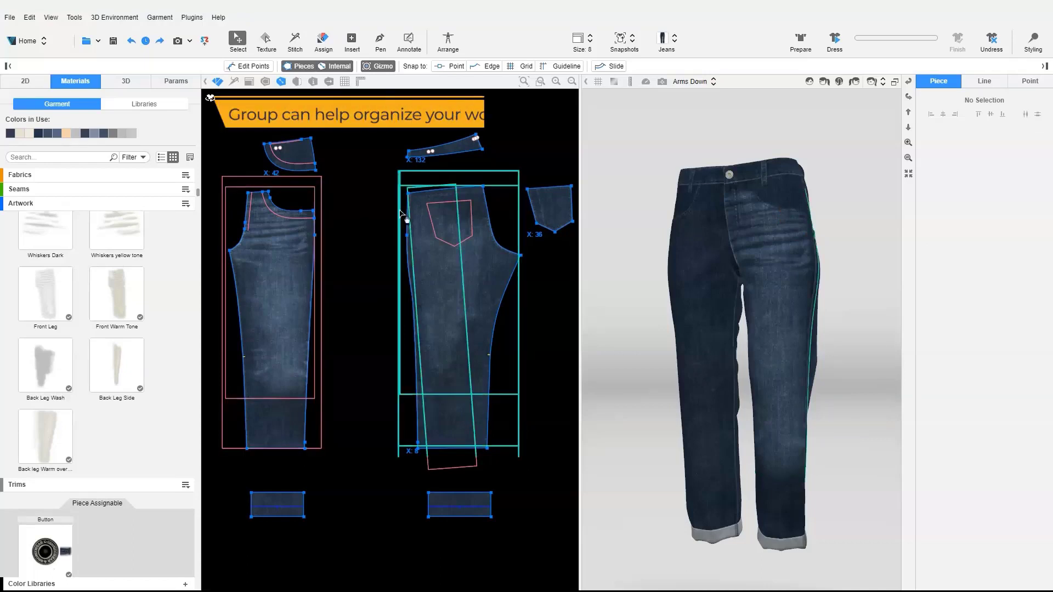
Step: Locate the front leg's wash group in the 2D resources and expand the Front Left piece to examine the grouped artworks
right_click(290, 273)
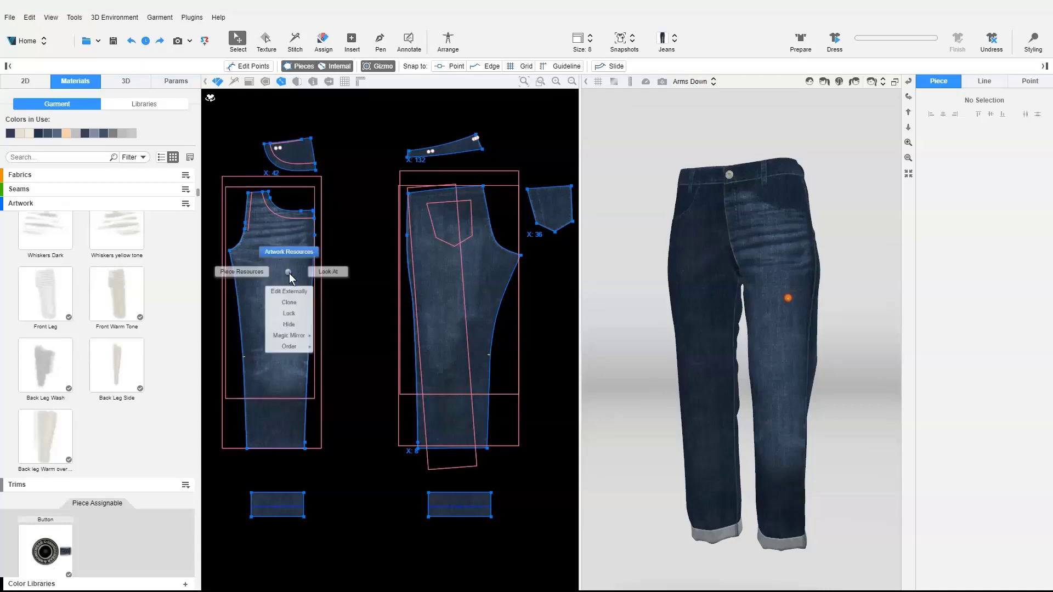
right_click(258, 271)
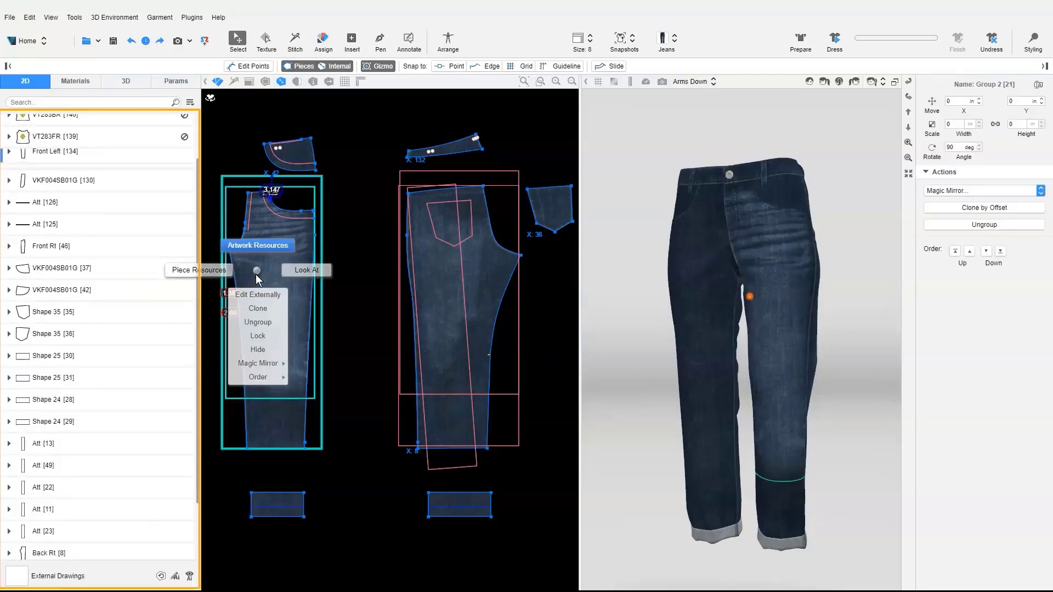
left_click(9, 153)
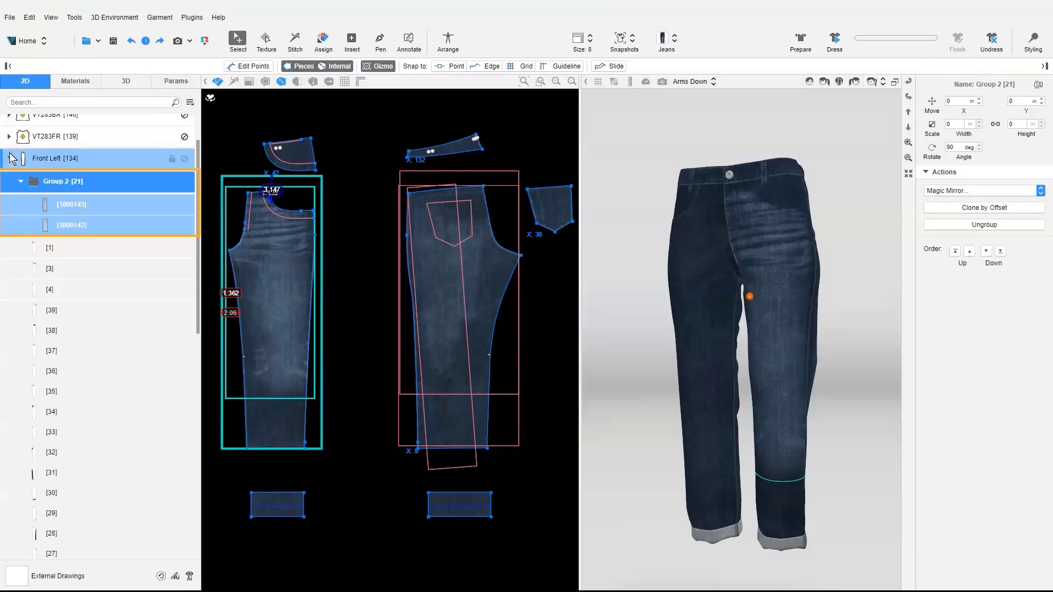
left_click(133, 207)
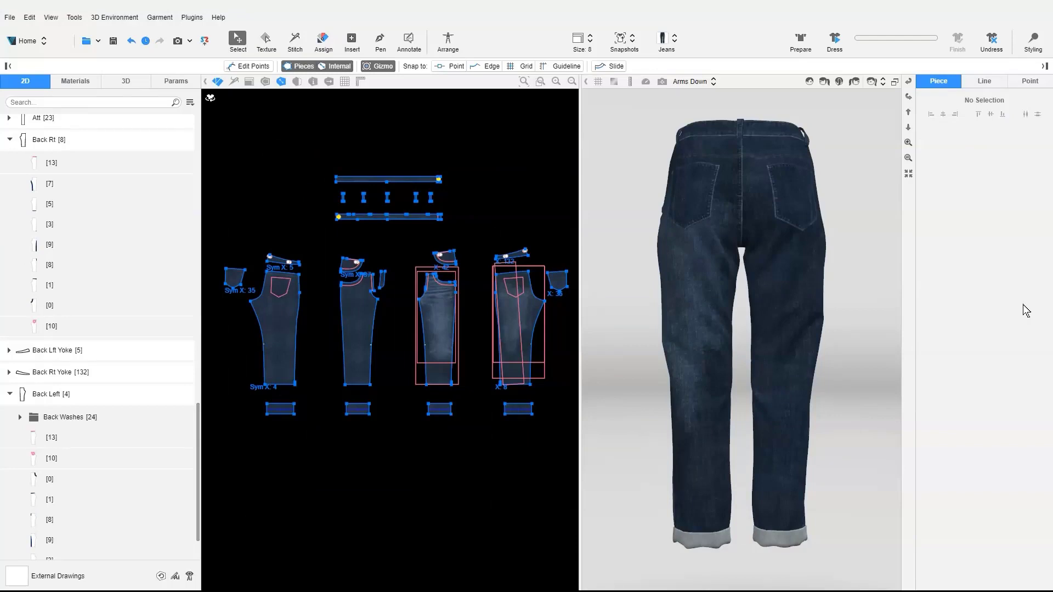
Step: Mirror the Back Washes group from the left back leg piece onto the right one with Magic Mirror
left_click(544, 351)
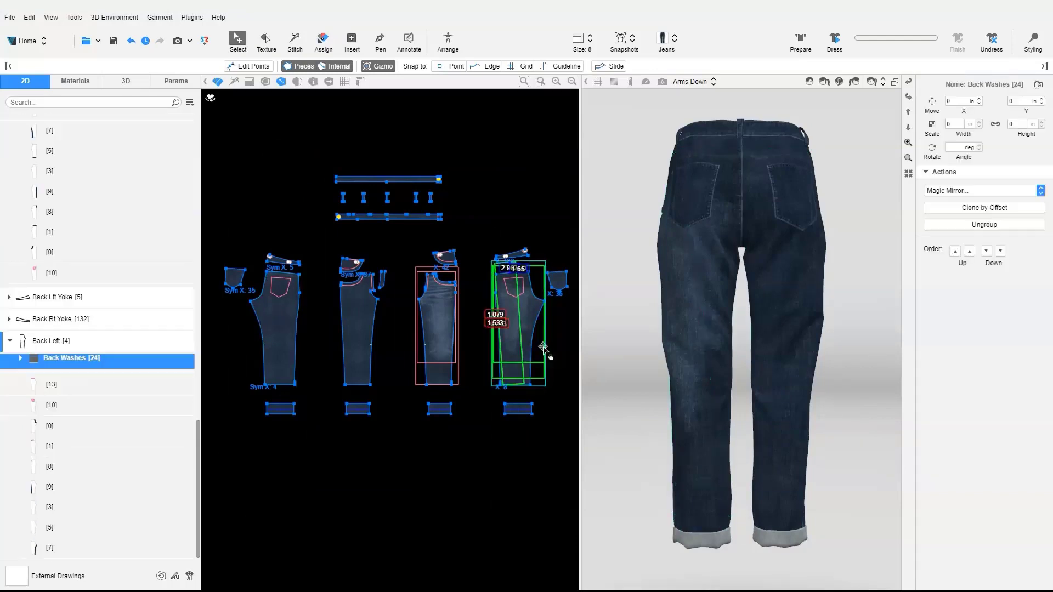
left_click(967, 194)
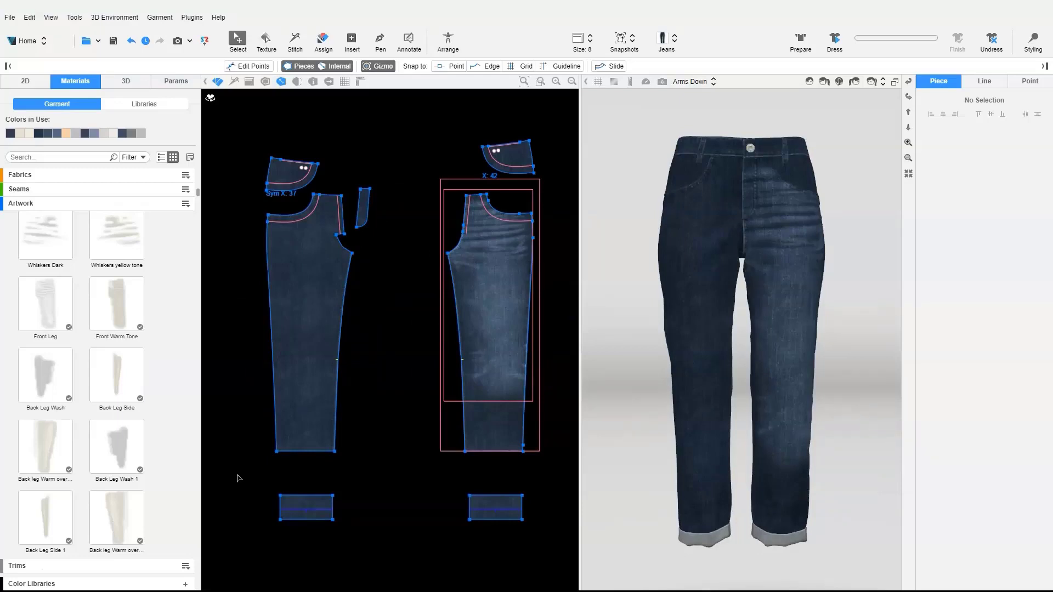
Step: Duplicate the Front Leg and Front Warm Tone artworks and flip the Front Leg copy's image horizontally
left_click(22, 305)
left_click(83, 303)
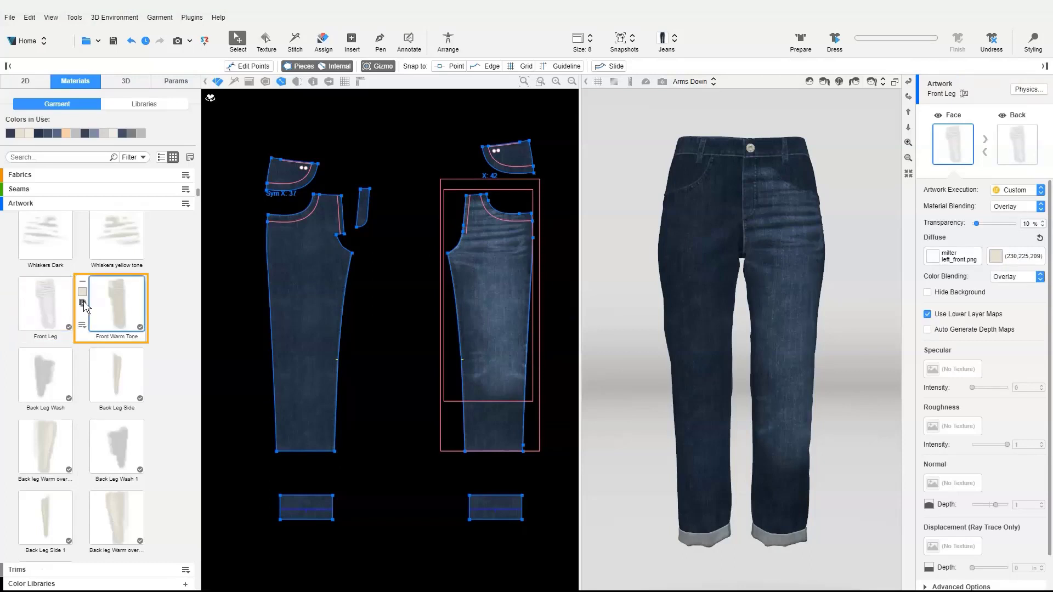
left_click(946, 257)
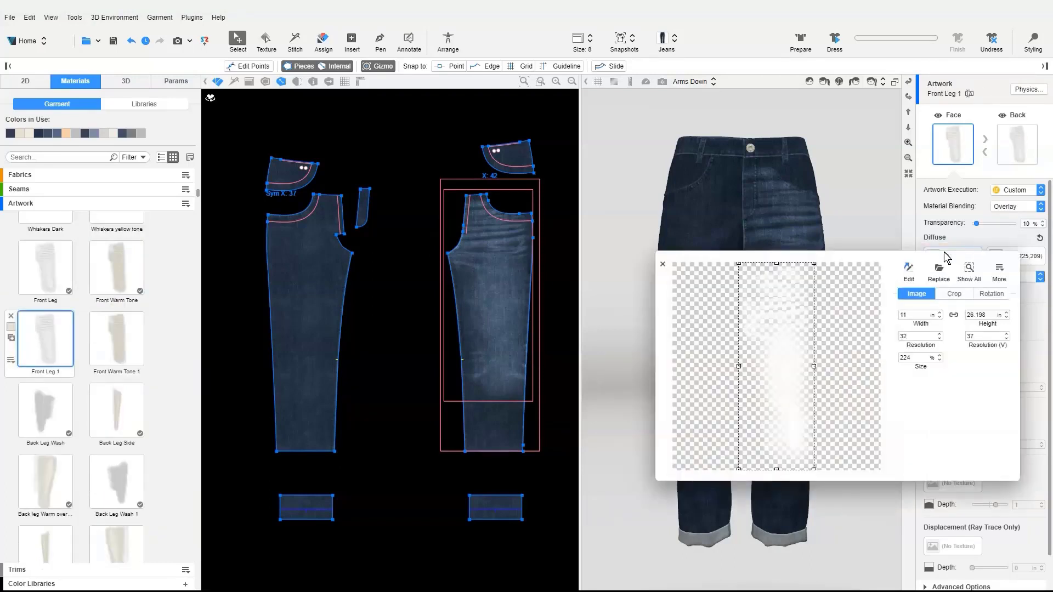
left_click(998, 267)
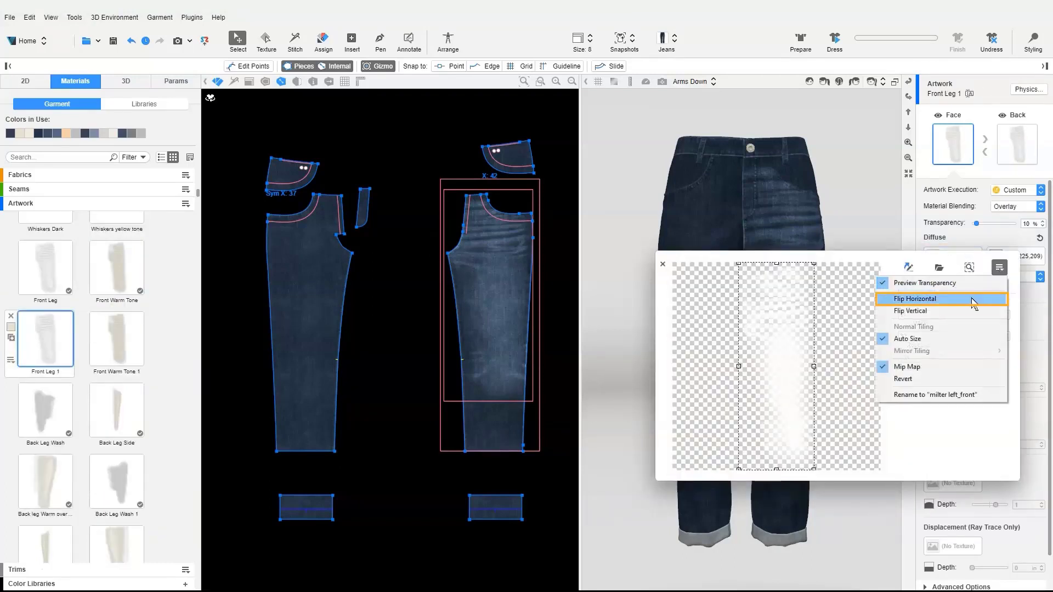
left_click(921, 299)
Step: Flip the image of the duplicated Front Warm Tone artwork horizontally
left_click(115, 348)
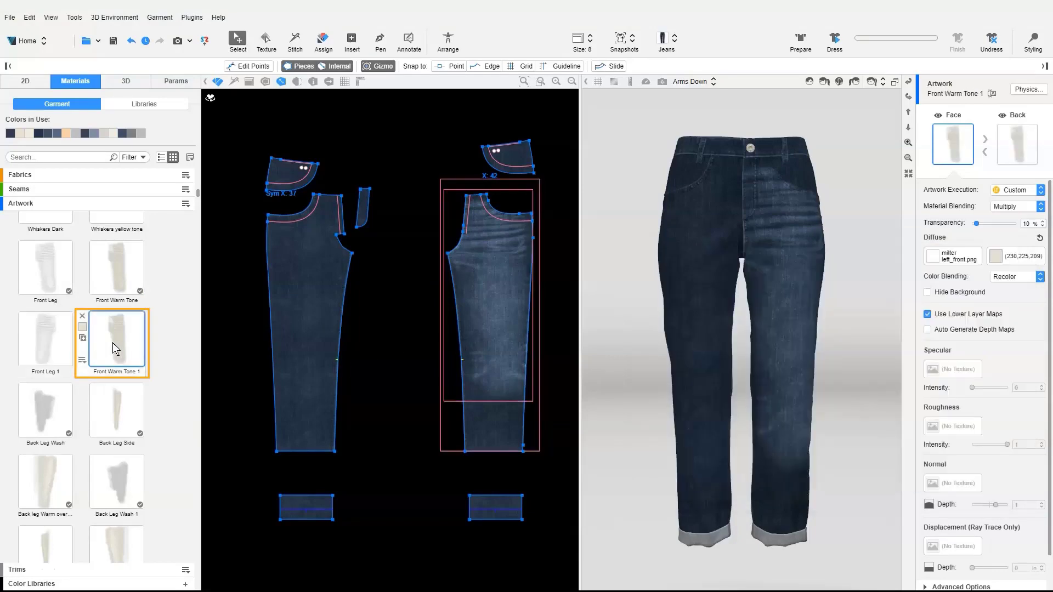
left_click(944, 258)
left_click(998, 267)
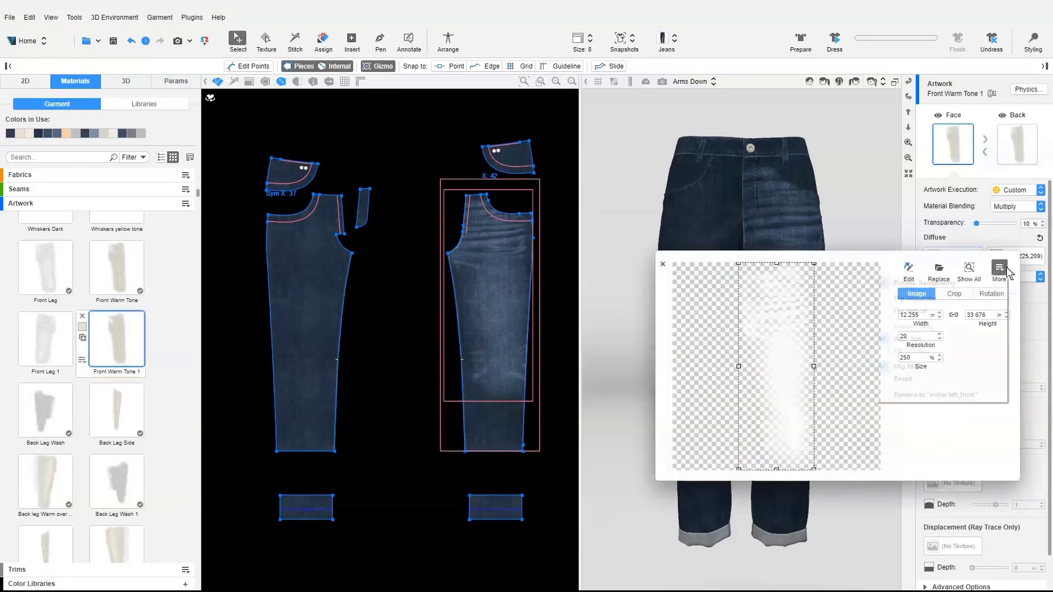
left_click(975, 300)
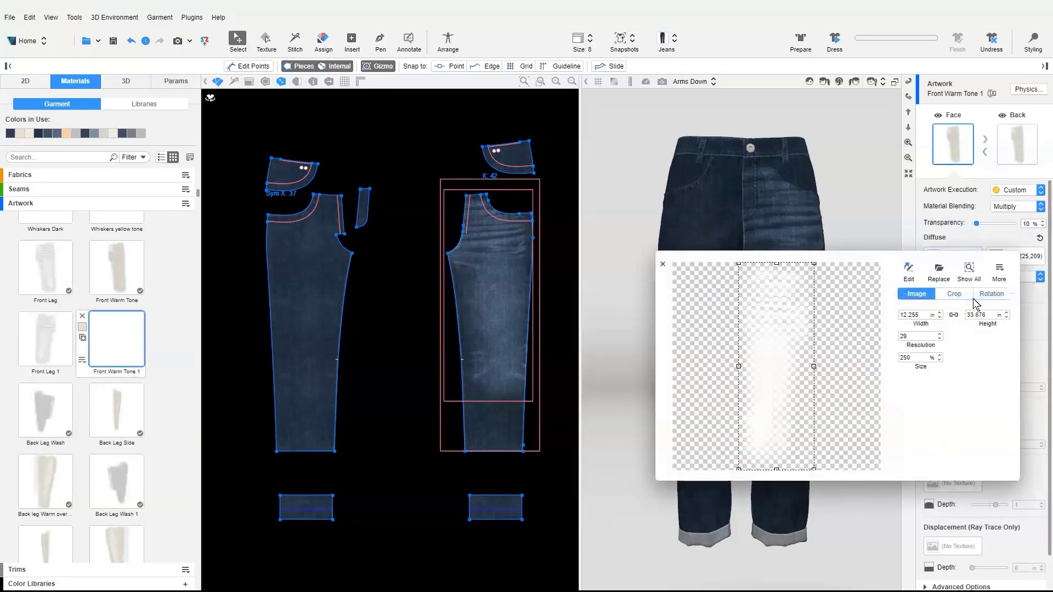
Step: Rename the flipped Front Warm Tone copy as R-Front Warm Tone
left_click(115, 345)
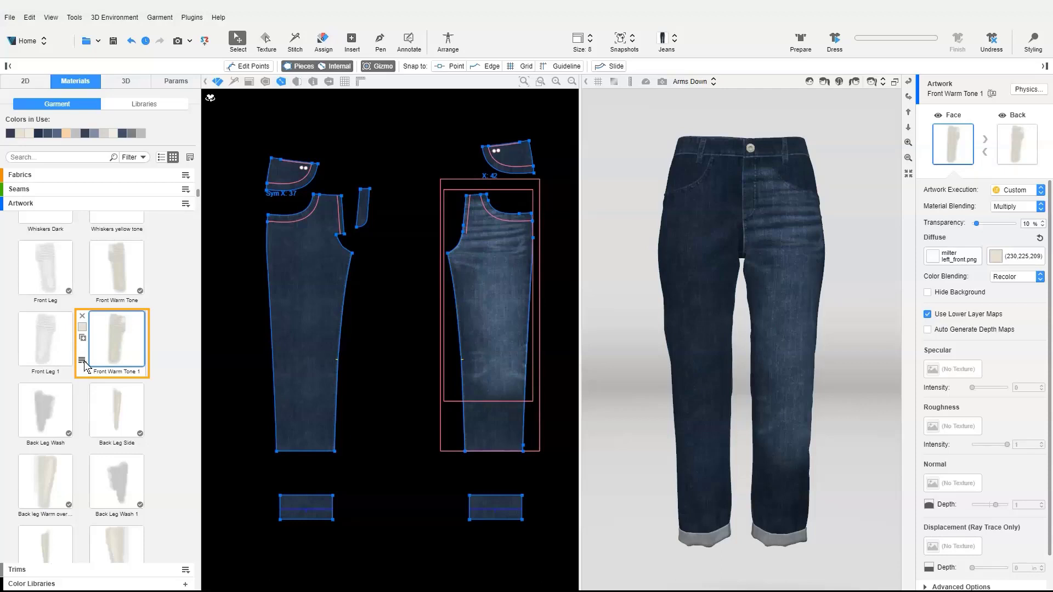
left_click(82, 361)
left_click(99, 396)
type("R")
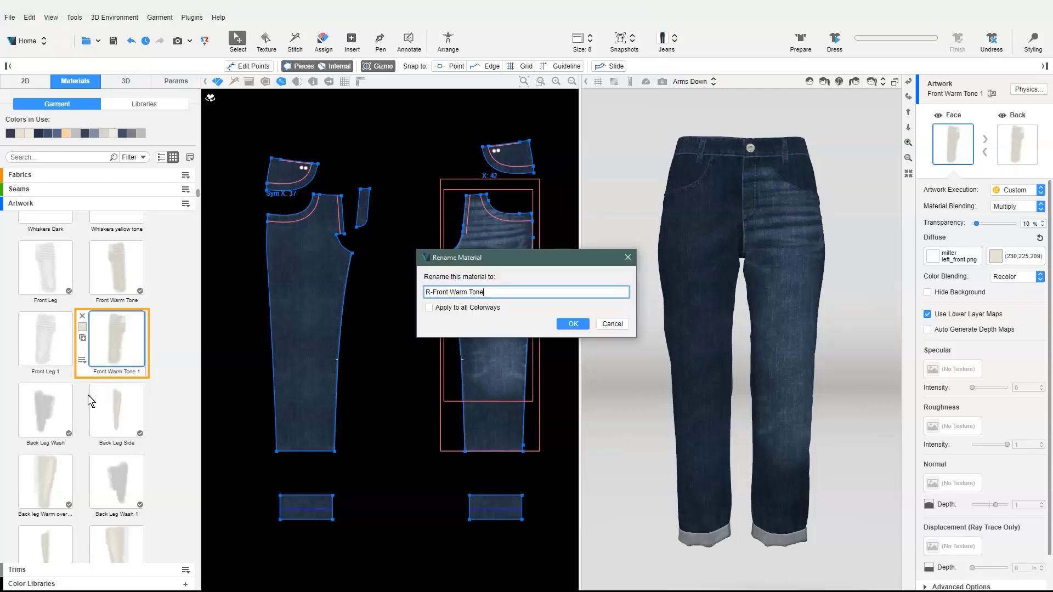
type("-Front Warm Tone")
key("Return")
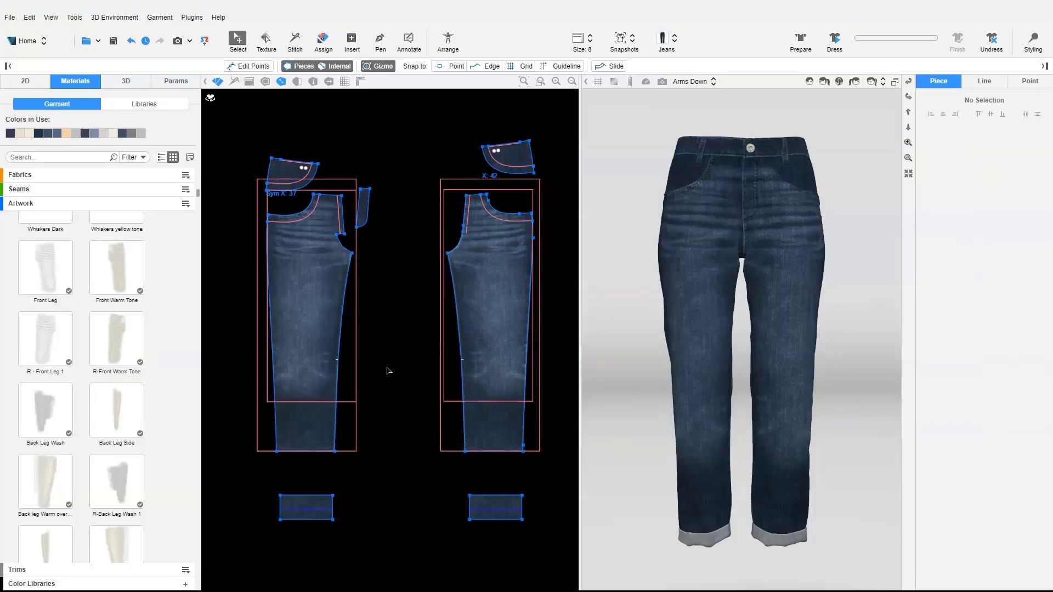
Step: Select both wash artworks on the right front leg piece and lock them
left_click(354, 176)
right_click(348, 197)
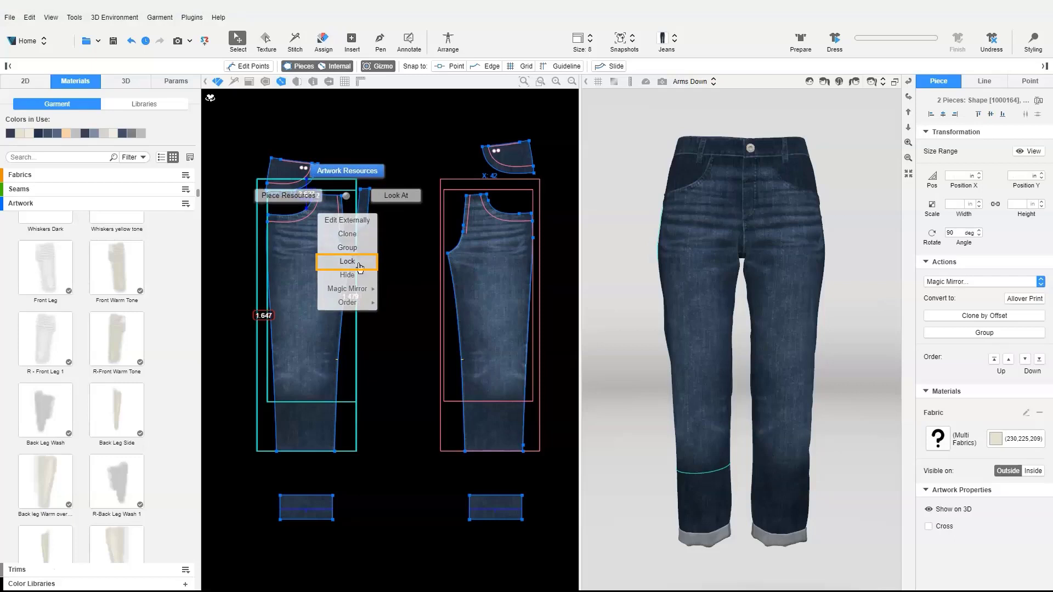
left_click(360, 266)
left_click(384, 245)
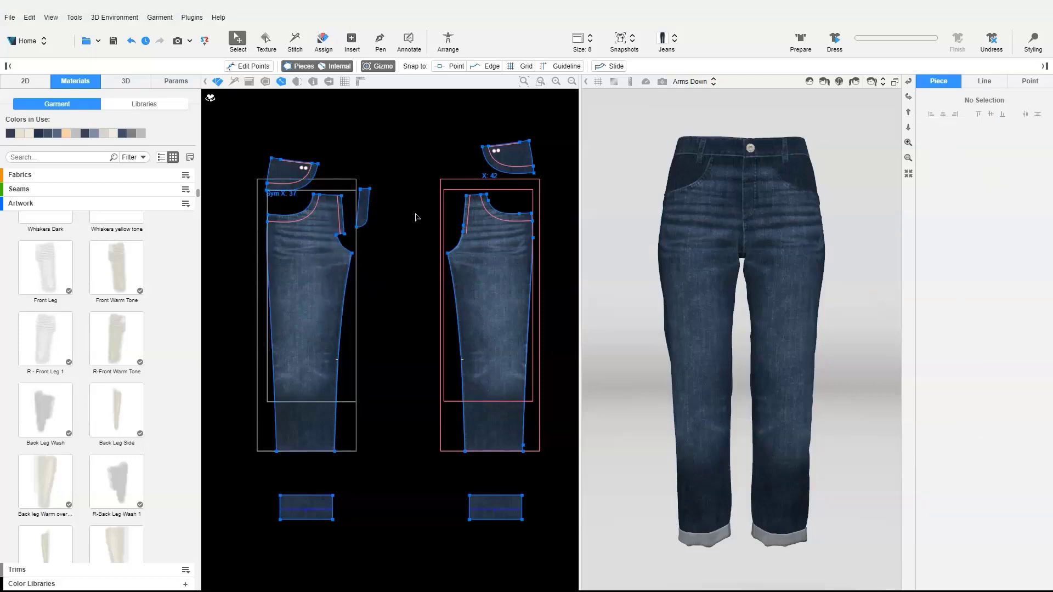
Step: Lock the Front Washes group on the left front leg piece and the Back Washes groups on the back leg pieces
left_click_drag(422, 191, 447, 220)
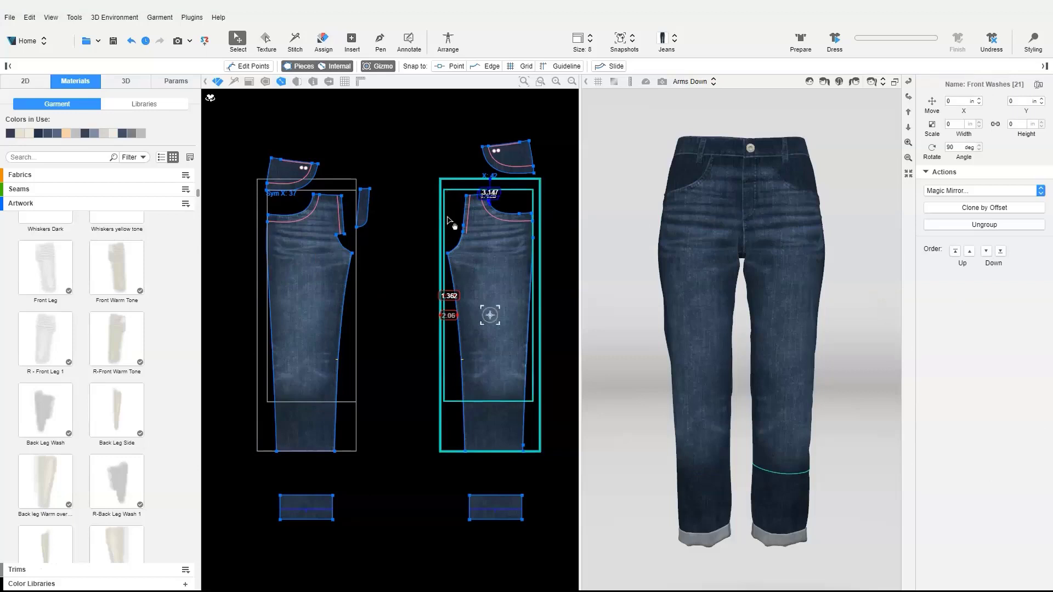
right_click(446, 217)
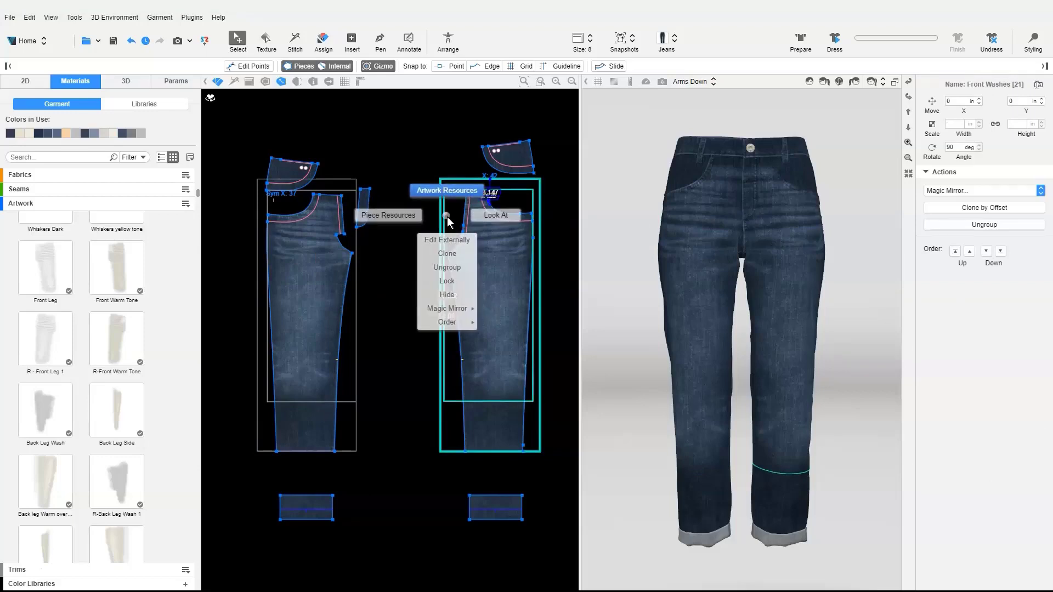
left_click(455, 281)
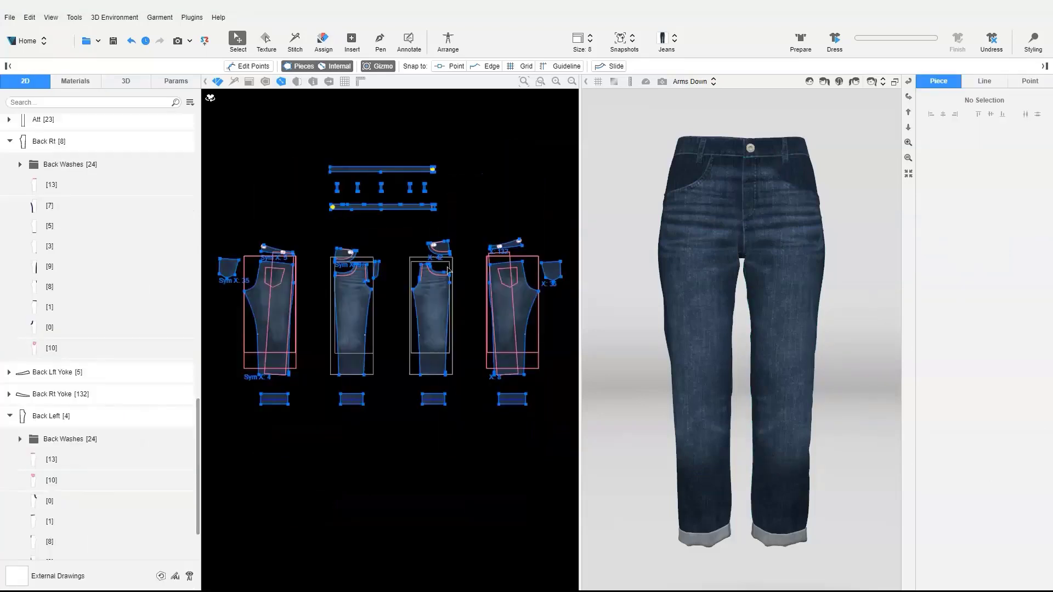
right_click(448, 270)
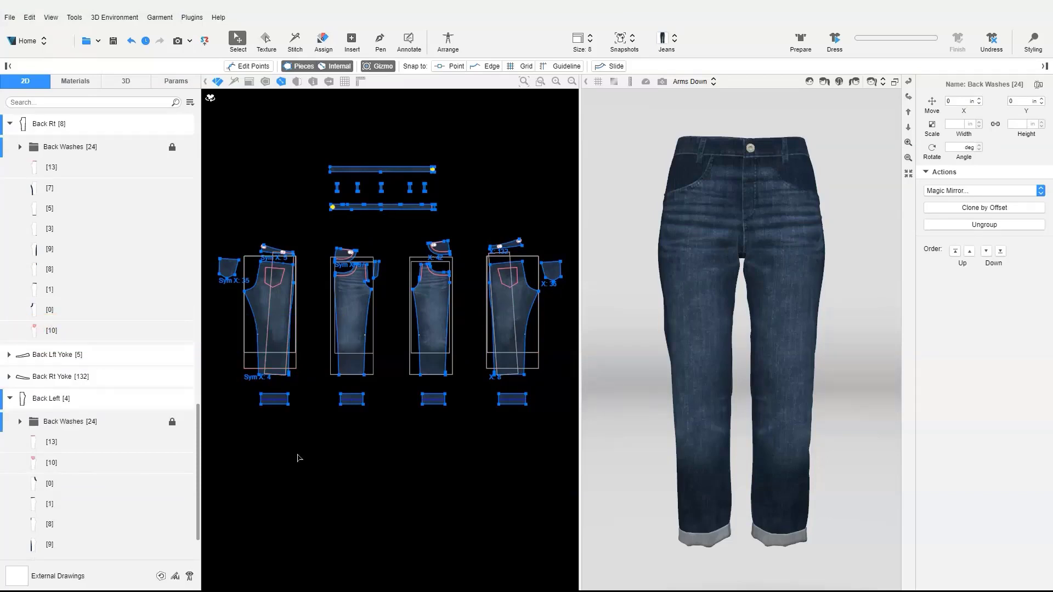
Step: Hide the internal shapes and artwork outlines in the 2D window, then select the Back Washes groups and lock them
left_click(282, 83)
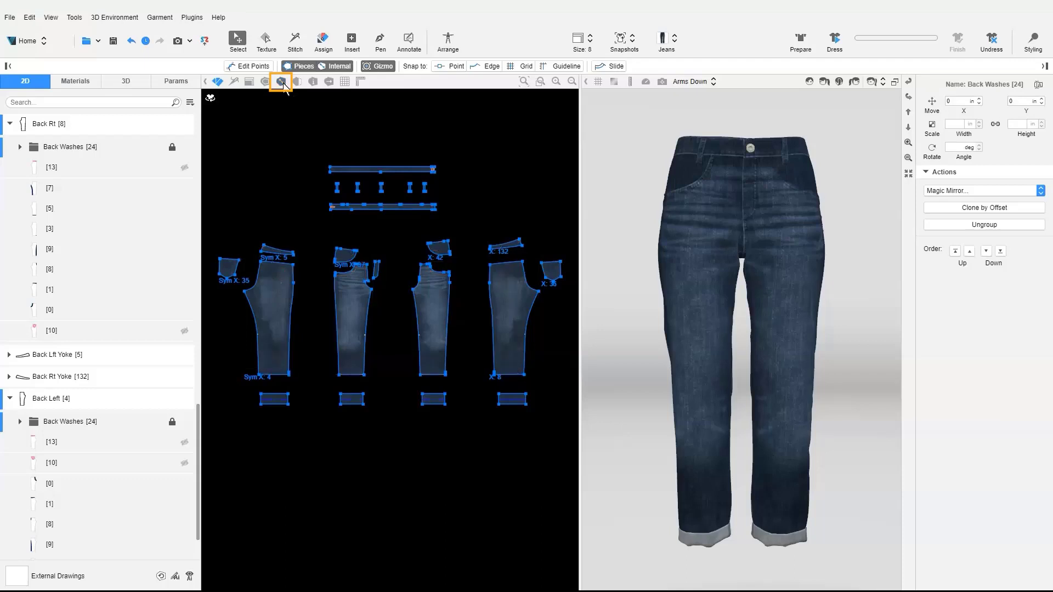
left_click(281, 288)
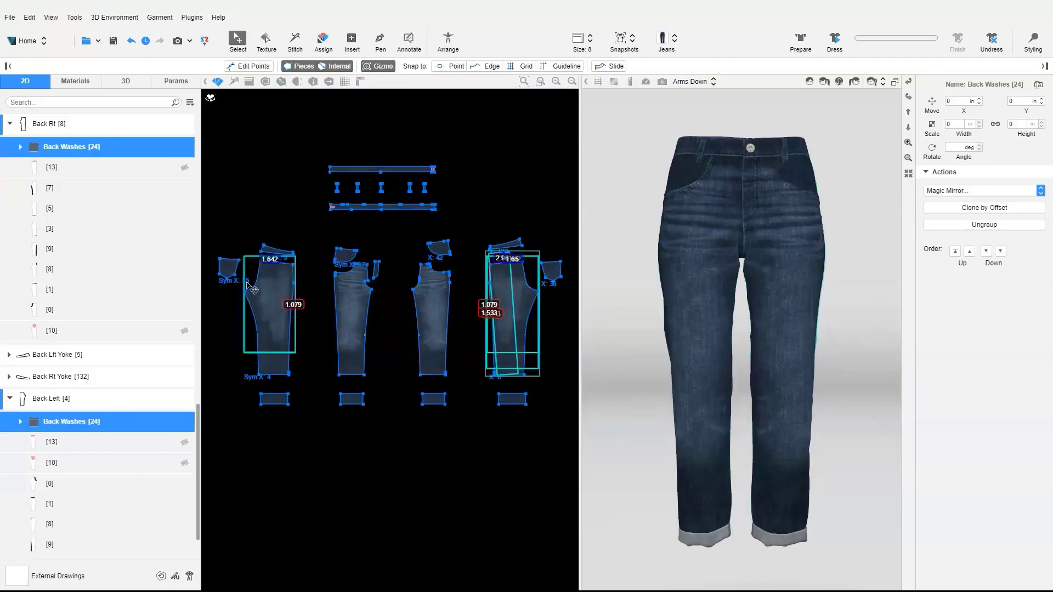
right_click(253, 283)
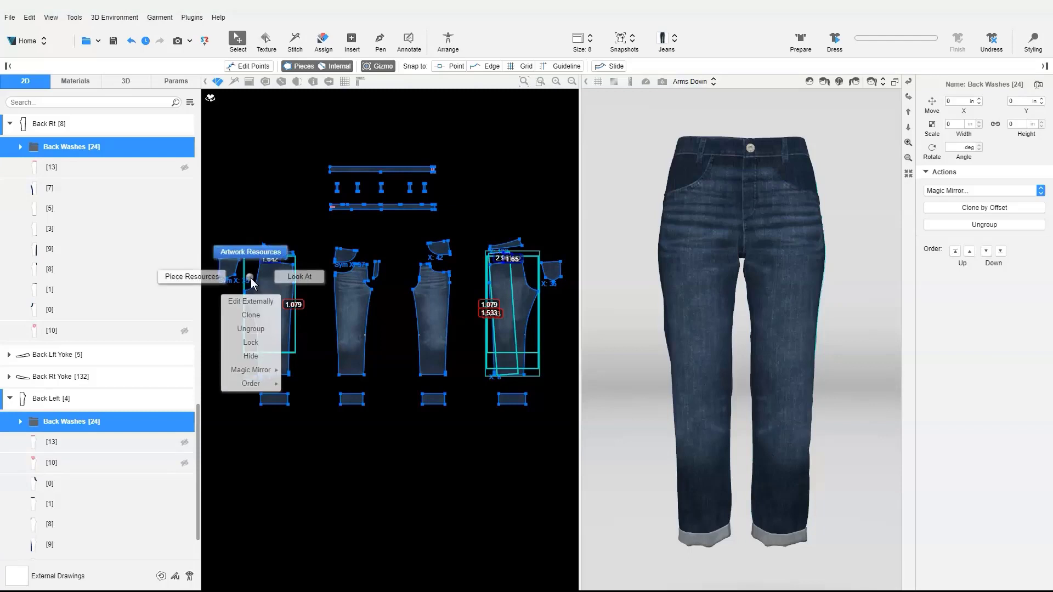
left_click(255, 335)
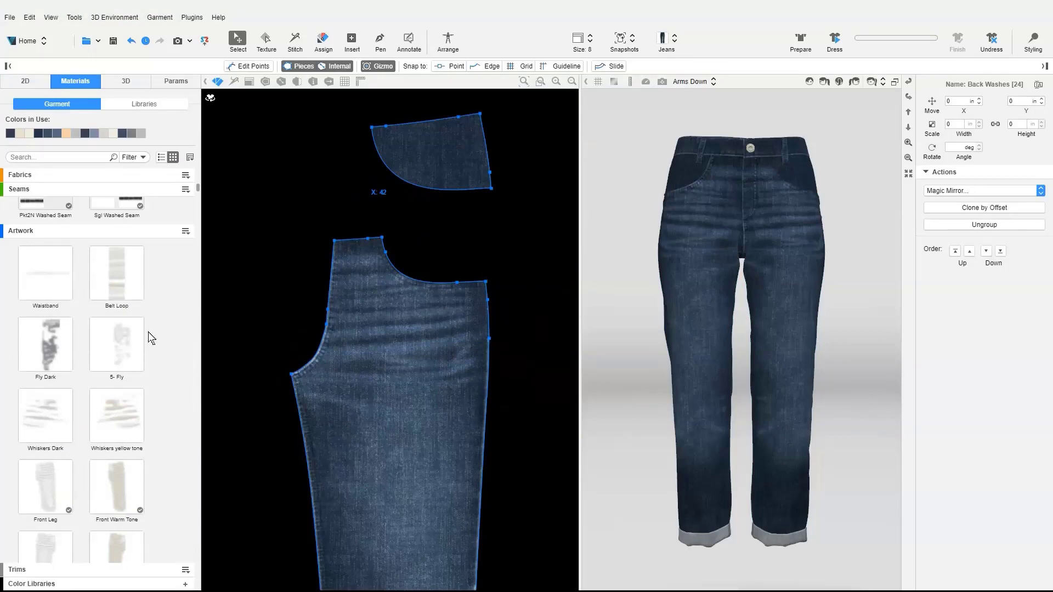
Step: Add the 5- Fly artwork to the fly area of the front leg piece and the Waistband artwork to the waistband piece
left_click_drag(99, 351, 353, 279)
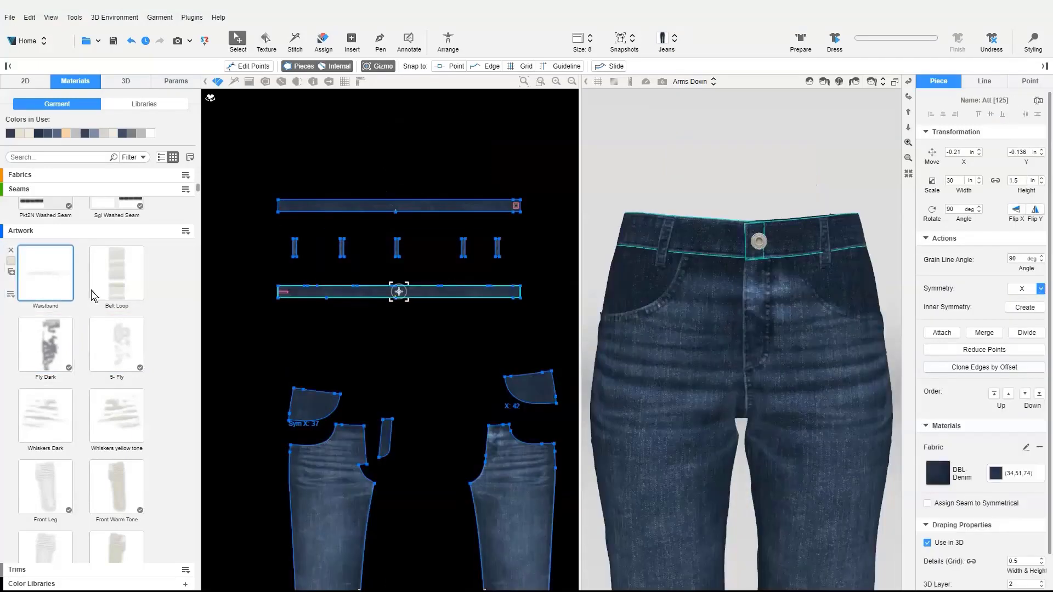
left_click_drag(397, 290, 462, 283)
Step: Add the Belt Loop artwork to the belt loop pieces and align it so it covers each loop
left_click_drag(110, 276, 227, 241)
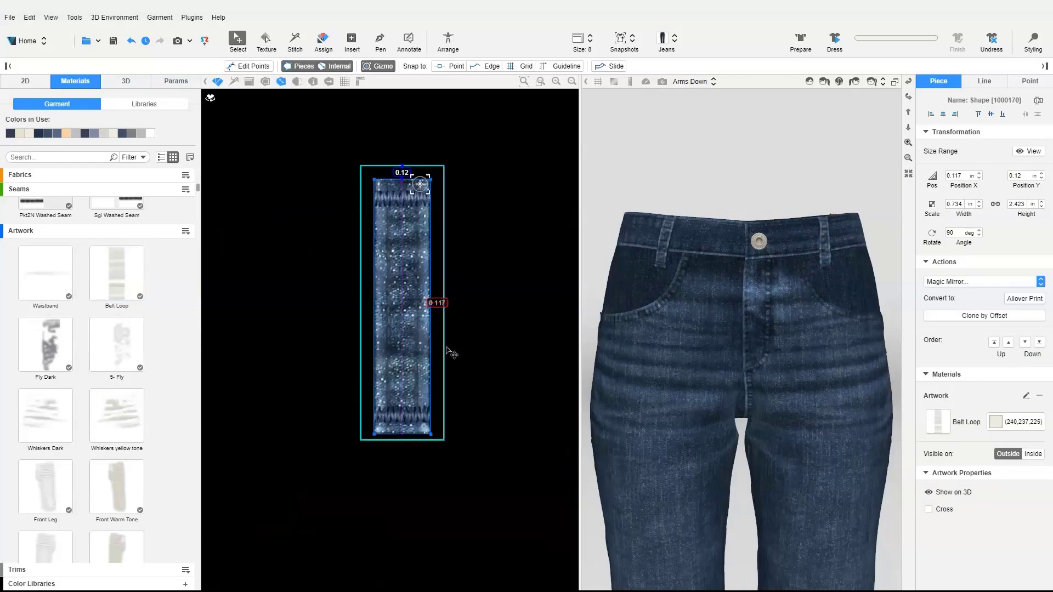
scroll(512, 287, "down", 5)
scroll(463, 245, "up", 5)
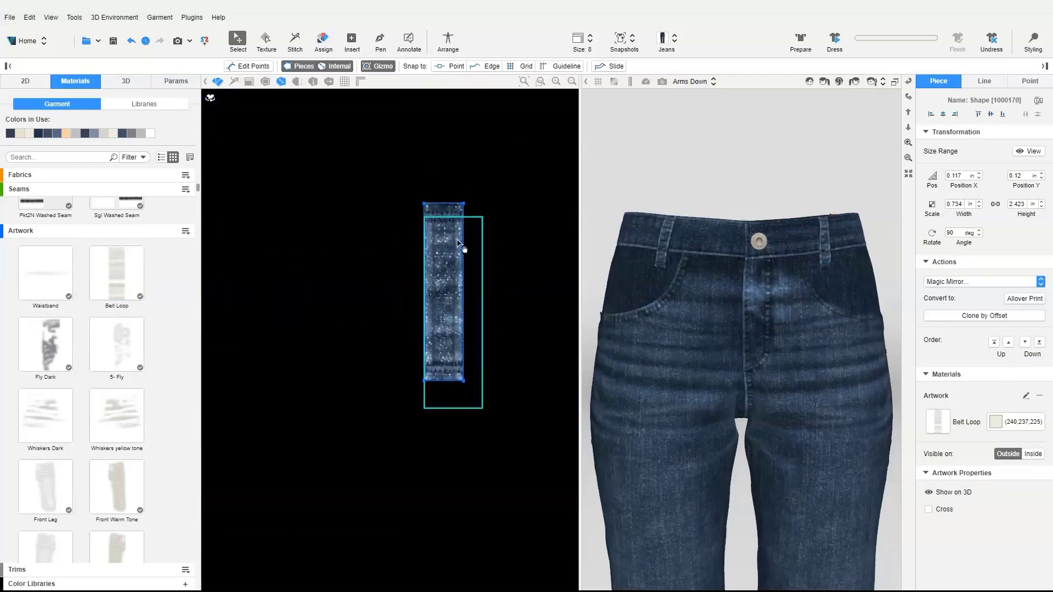
left_click_drag(479, 275, 462, 241)
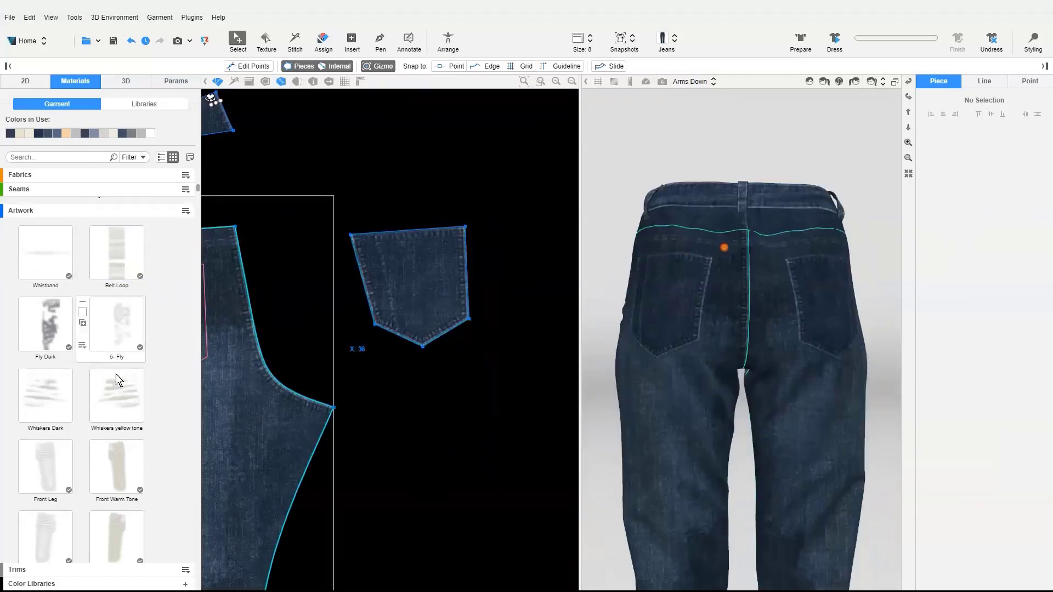
Step: Add the Whiskers yellow tone and Whiskers Dark artworks to the back pocket piece and position them over it
left_click(116, 395)
left_click_drag(55, 394, 423, 293)
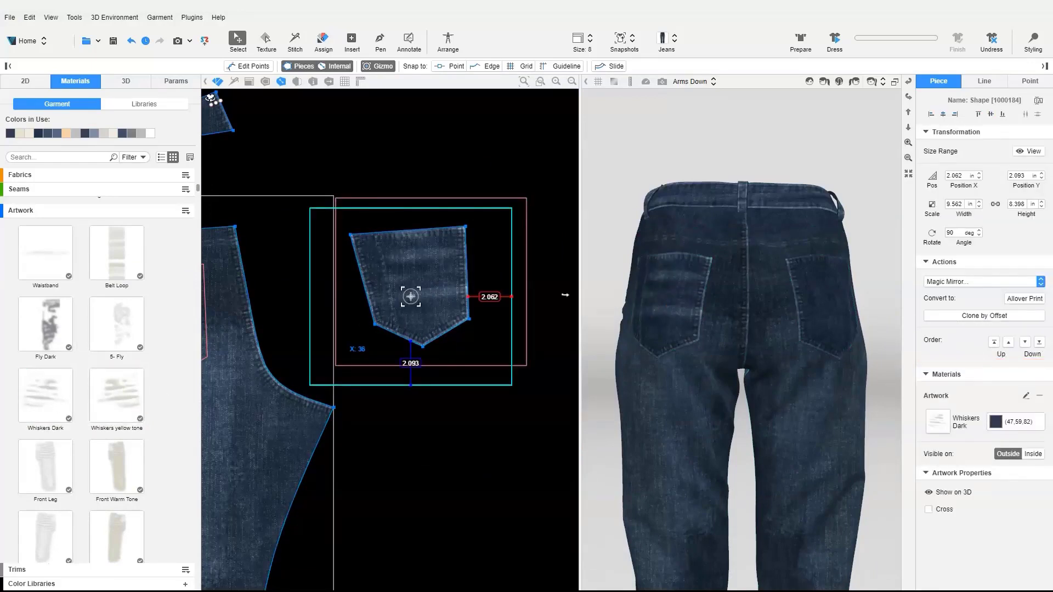
left_click_drag(520, 209, 497, 219)
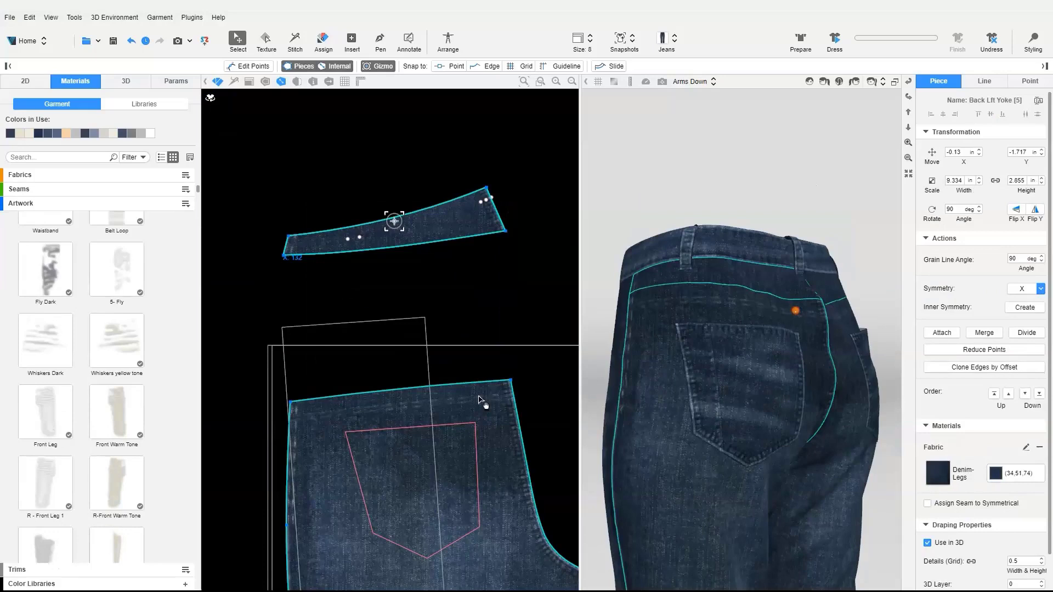
Step: Duplicate the Back Leg Wash artwork and place the copy over the back yoke piece
scroll(127, 443, "down", 3)
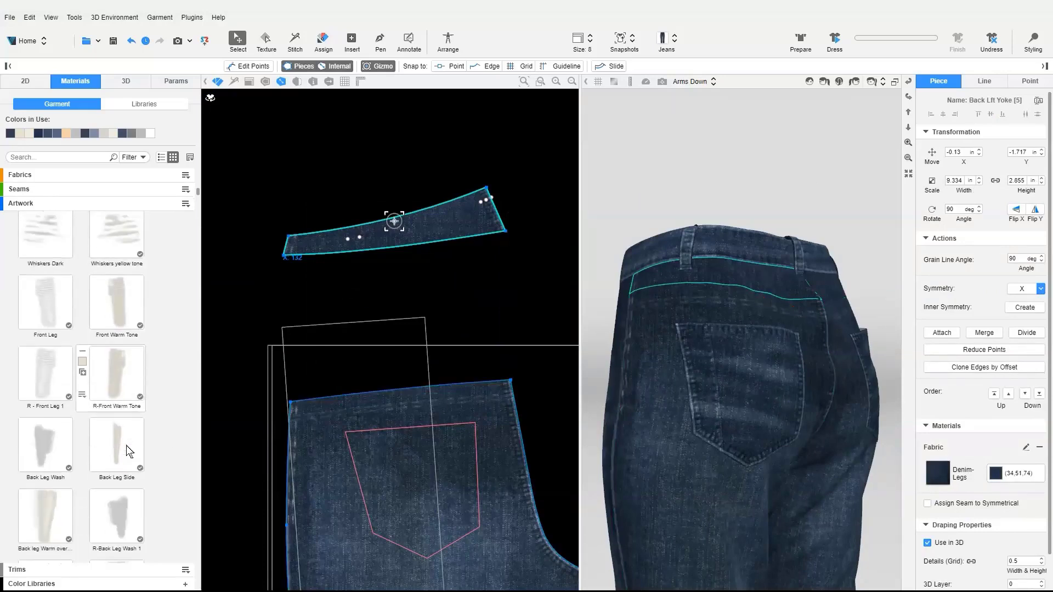
left_click(49, 446)
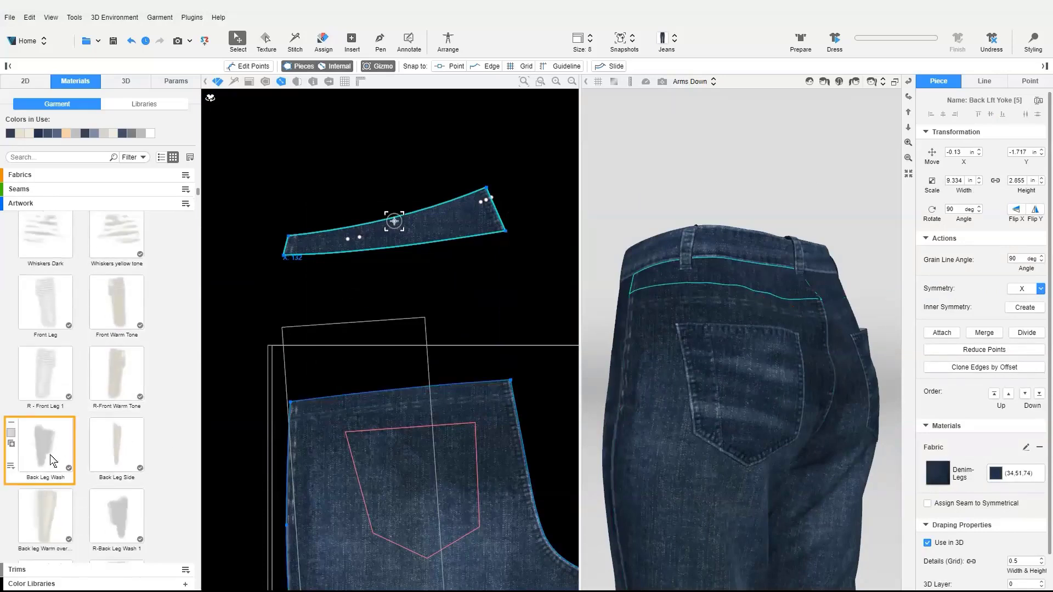
left_click(11, 444)
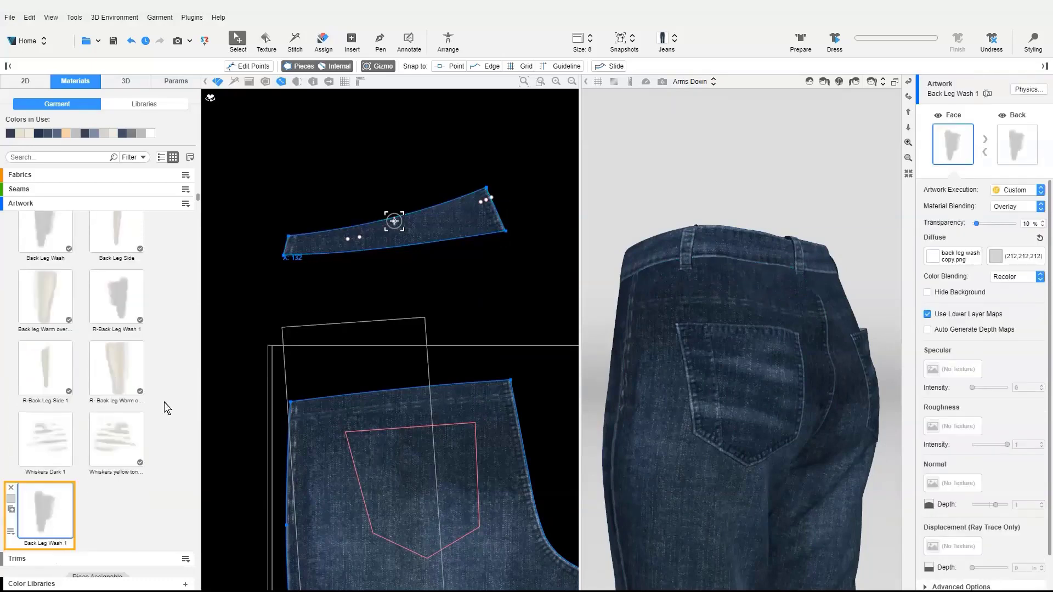
left_click(447, 232)
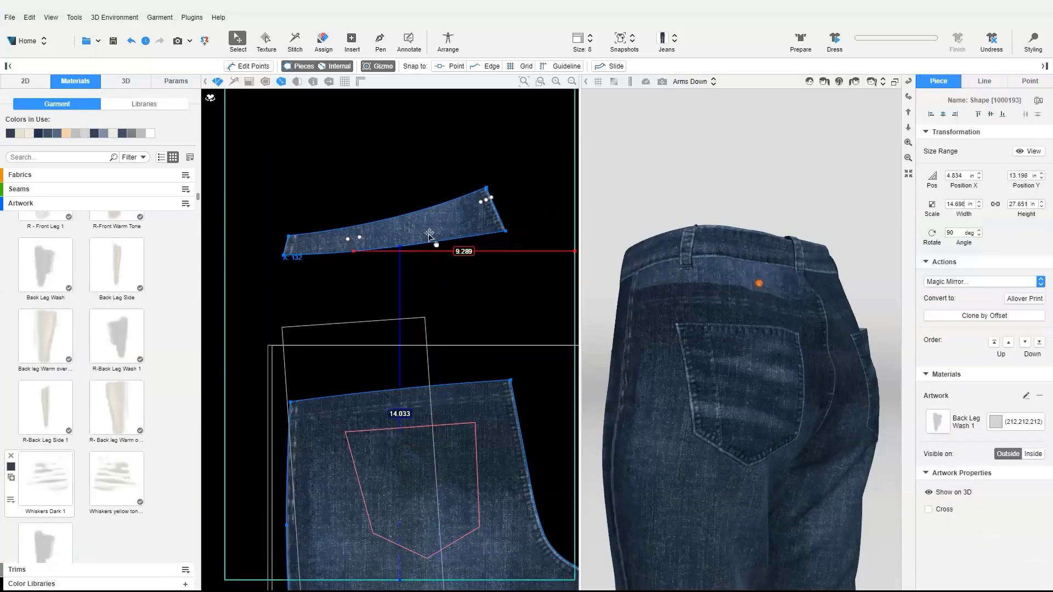
left_click_drag(429, 235, 452, 235)
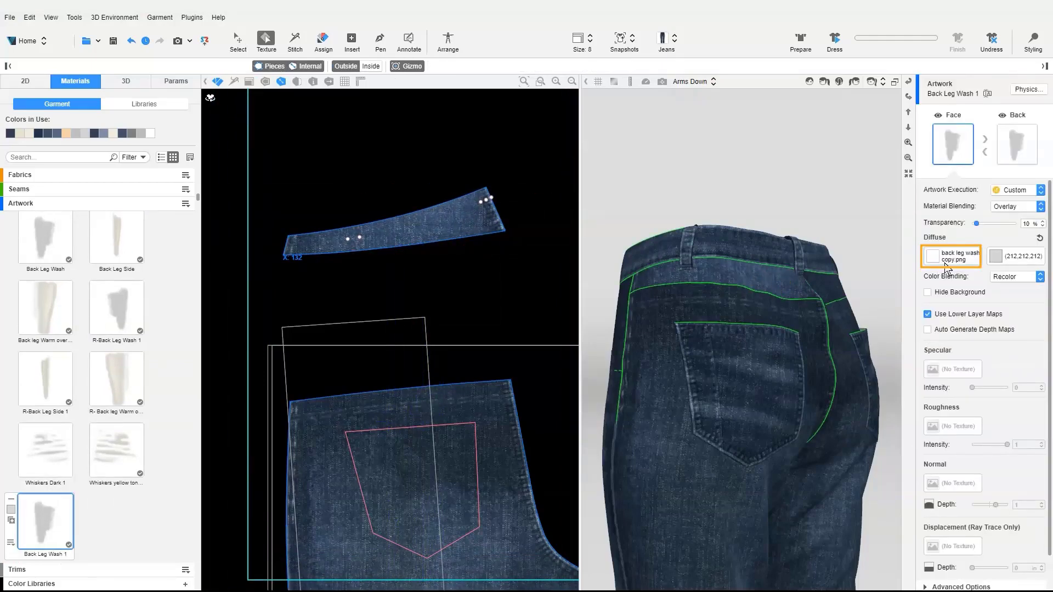
Step: Crop the copied artwork's image to a small rectangle in the upper part of the wash and position it over the whole yoke
left_click(944, 263)
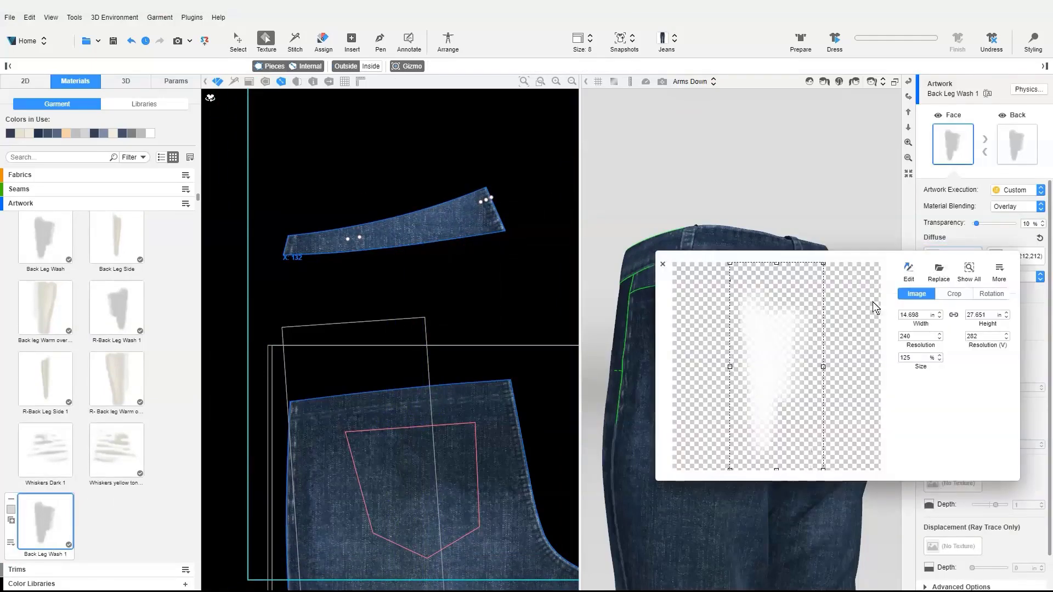
left_click_drag(823, 263, 781, 441)
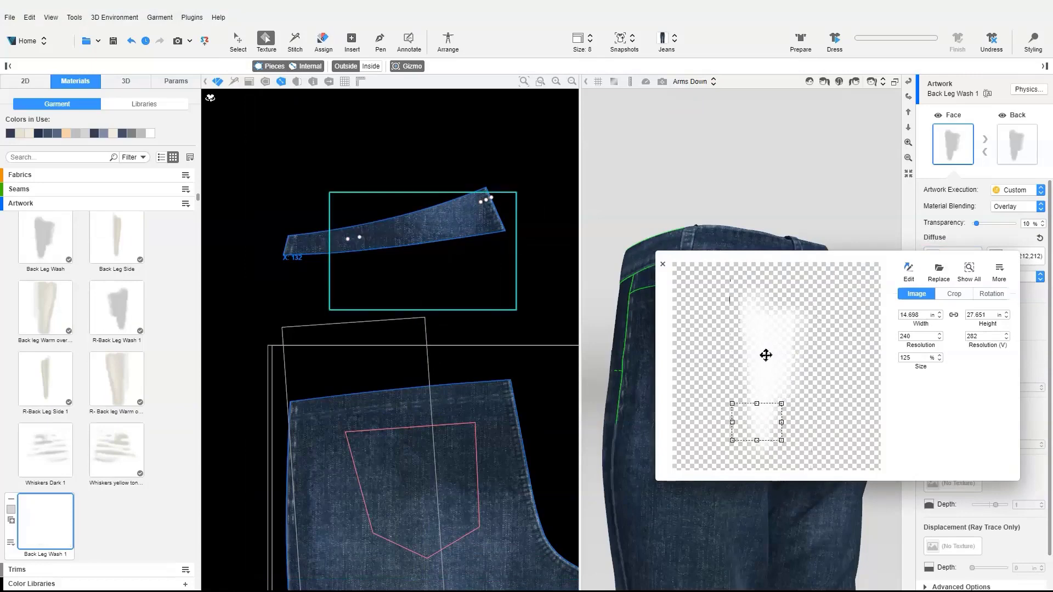
left_click_drag(766, 355, 766, 326)
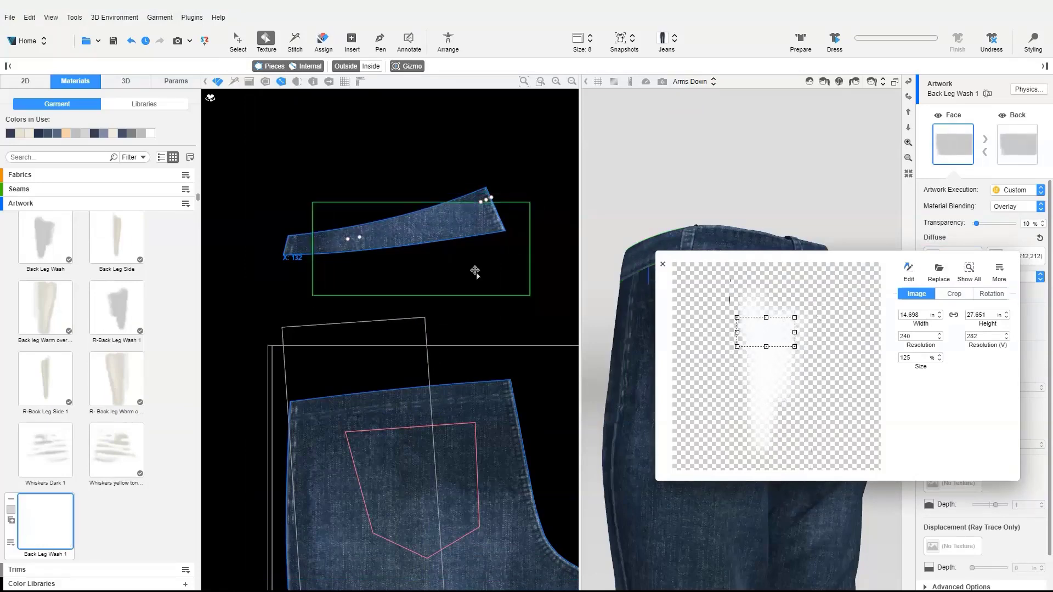
left_click_drag(475, 270, 445, 250)
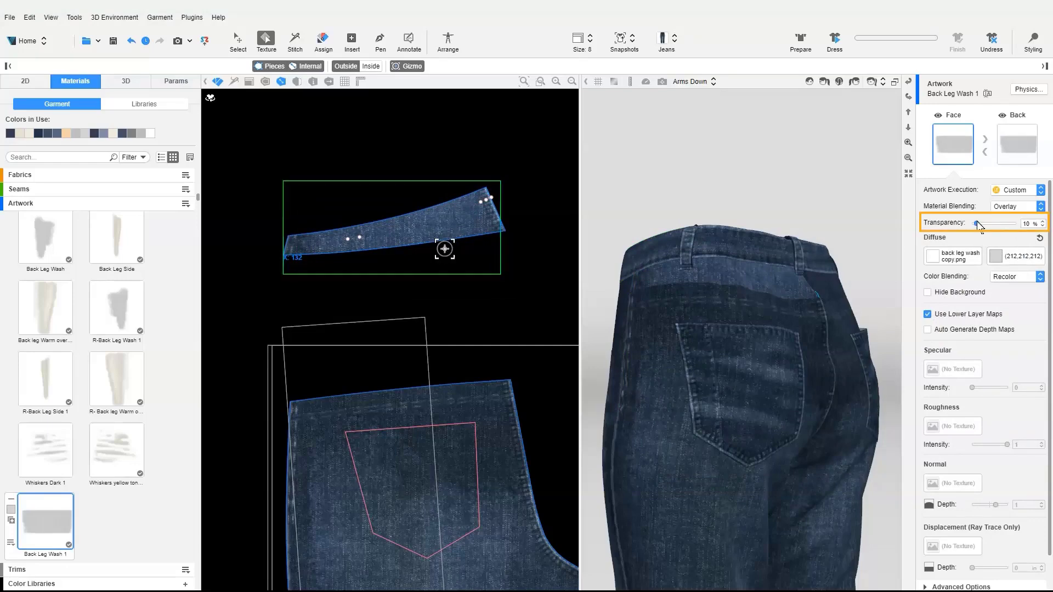
Step: Set the copied yoke artwork's transparency to 57% and its material blending to Multiply
left_click_drag(976, 225, 996, 224)
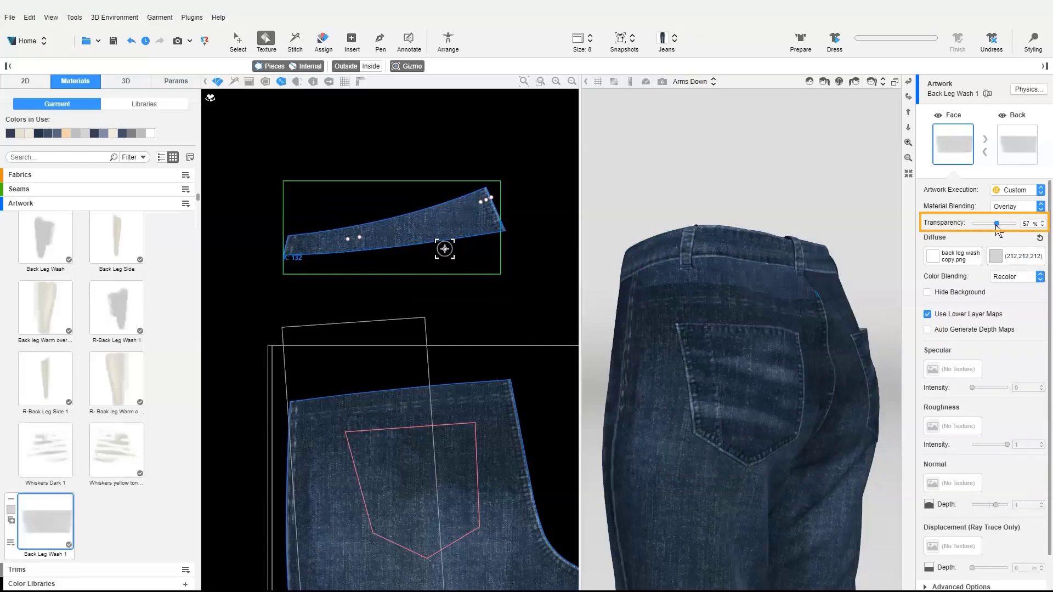
left_click(1015, 207)
left_click(1011, 241)
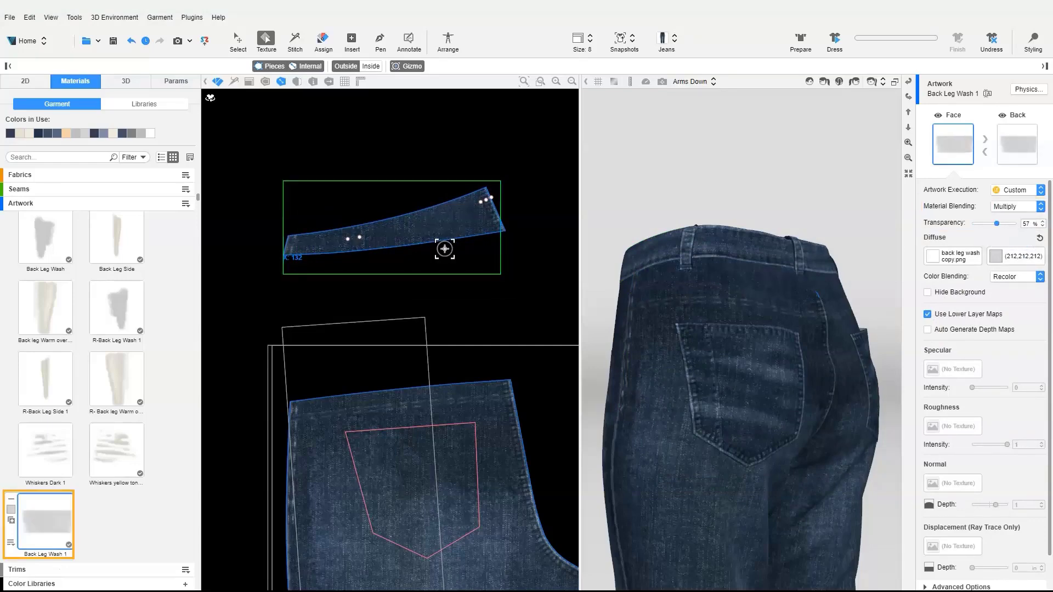
Step: Rename the copied yoke artwork as Yoke Wash
left_click(986, 94)
type("Yoke Wash")
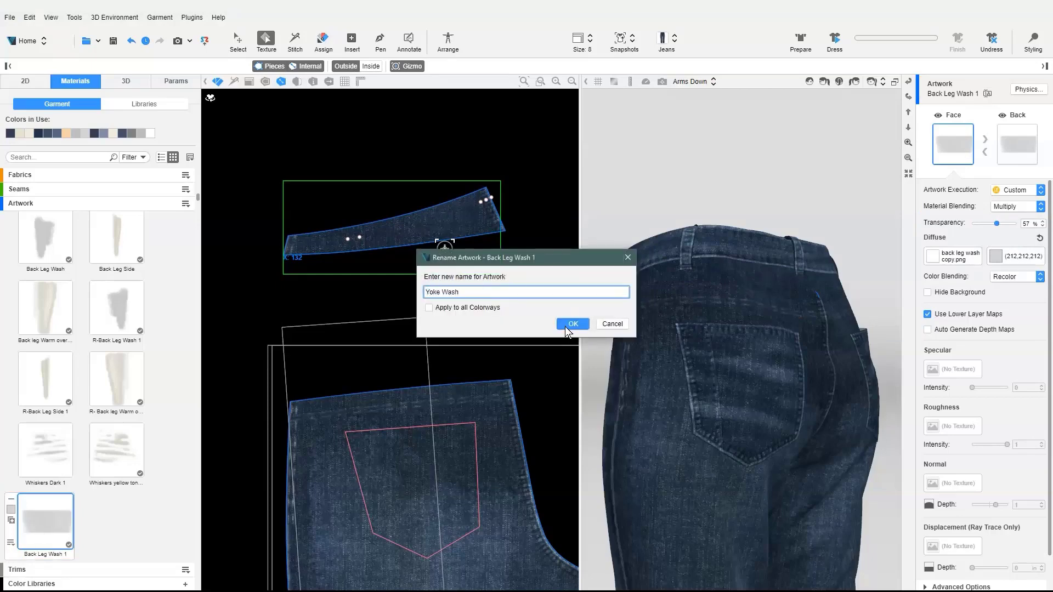
left_click(570, 324)
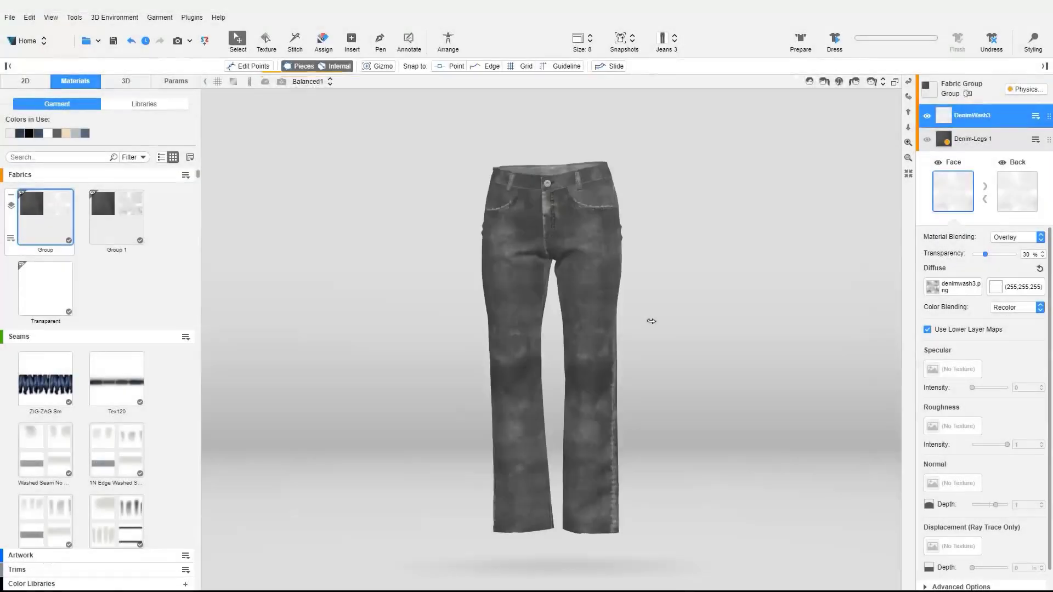
Step: Examine the denimwash3.png texture and toggle the DenimWash3 layer's visibility to compare its effect on the jeans
right_click_drag(651, 321, 672, 321)
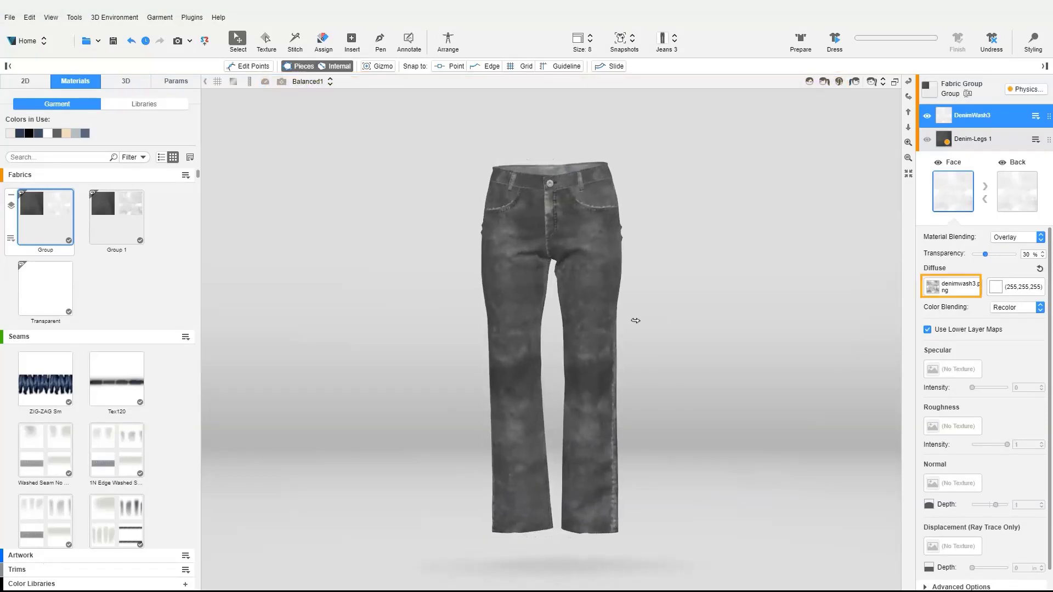
left_click(939, 290)
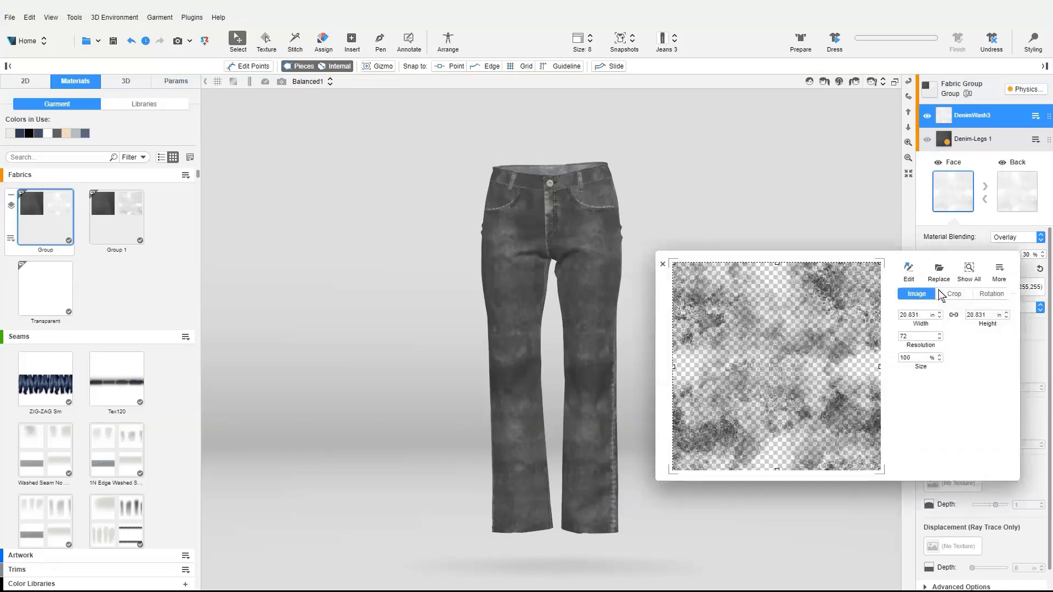
left_click(925, 117)
left_click(926, 117)
left_click(926, 117)
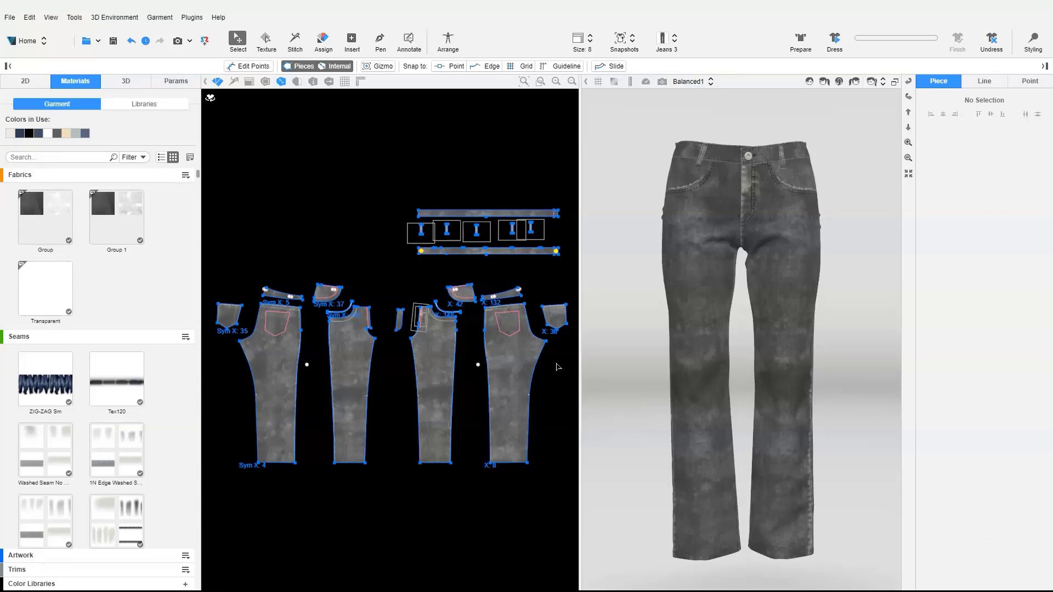
Step: Add the FRTLft Light Whisker artwork to the upper part of the front leg piece and position it there
scroll(90, 365, "down", 10)
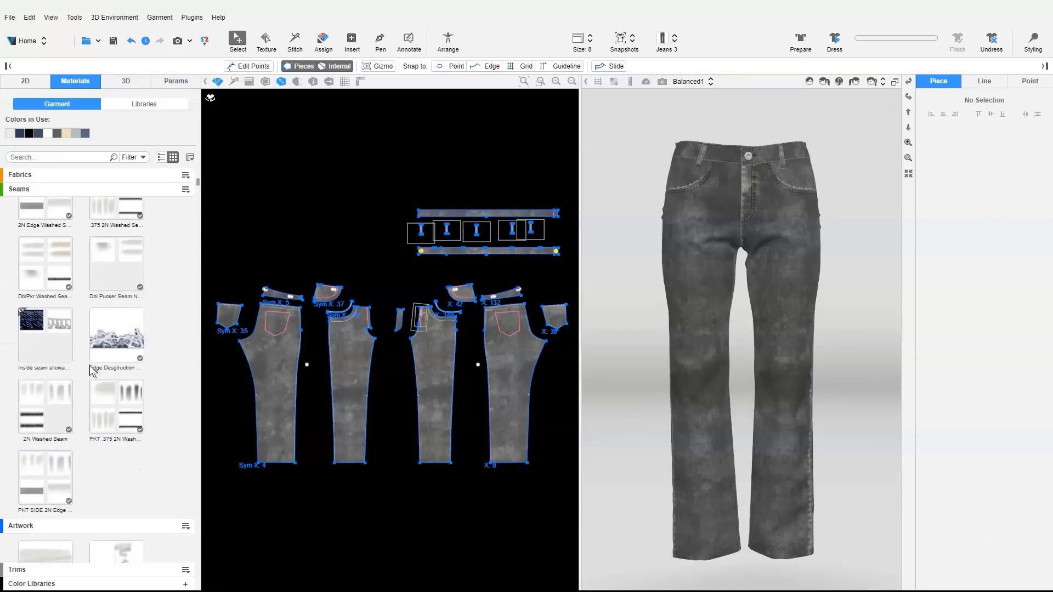
scroll(90, 368, "down", 5)
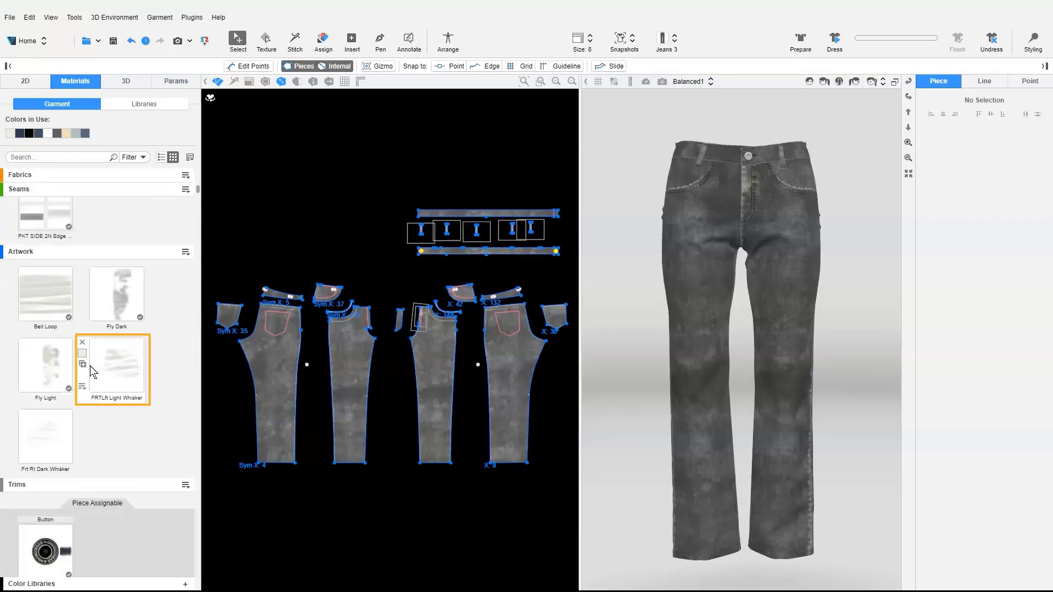
scroll(91, 367, "down", 1)
left_click(119, 302)
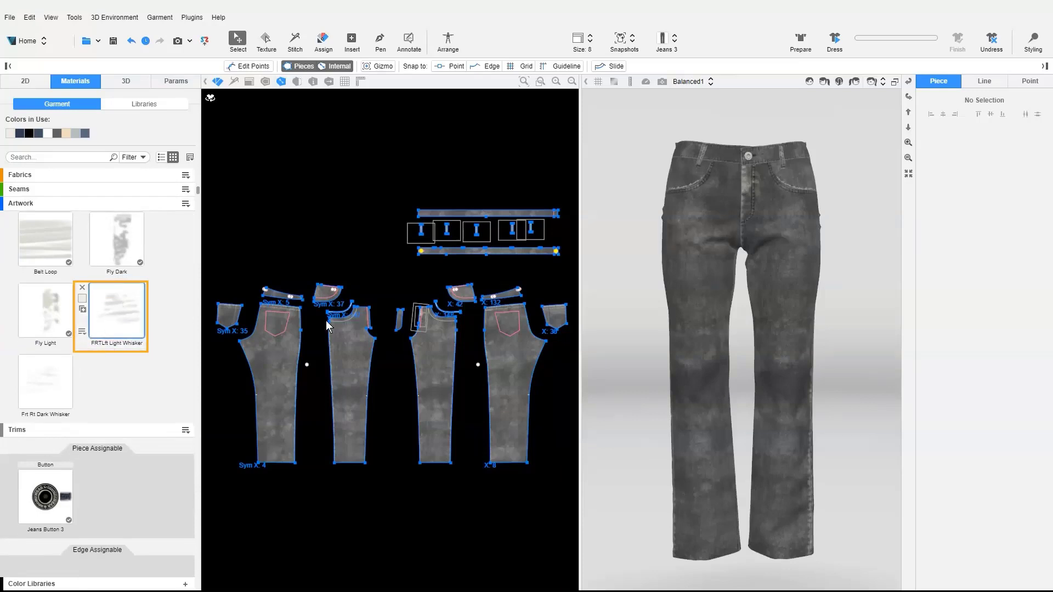
left_click(425, 331)
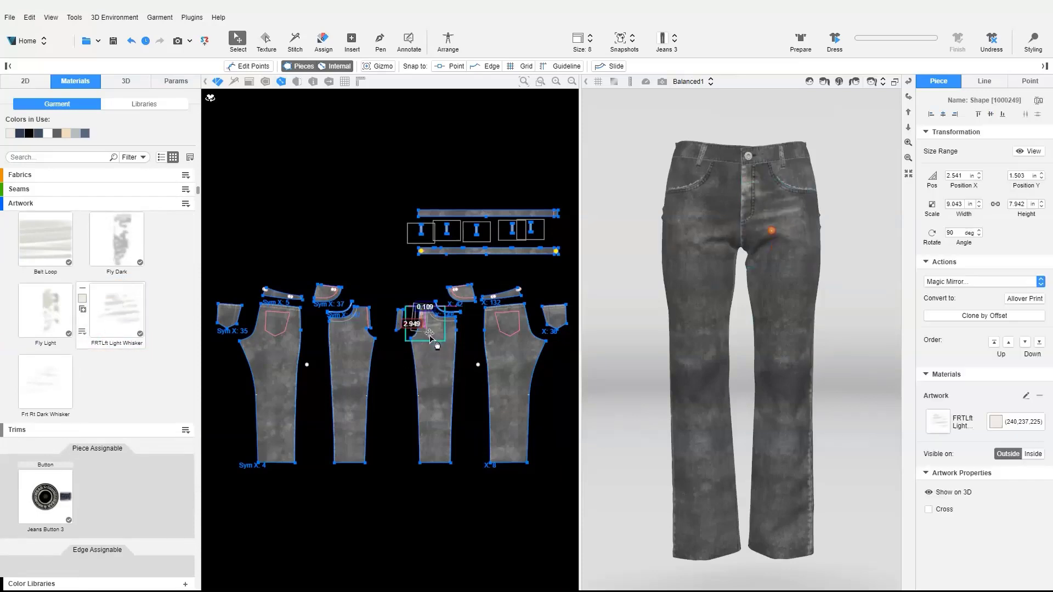
left_click_drag(435, 343, 433, 341)
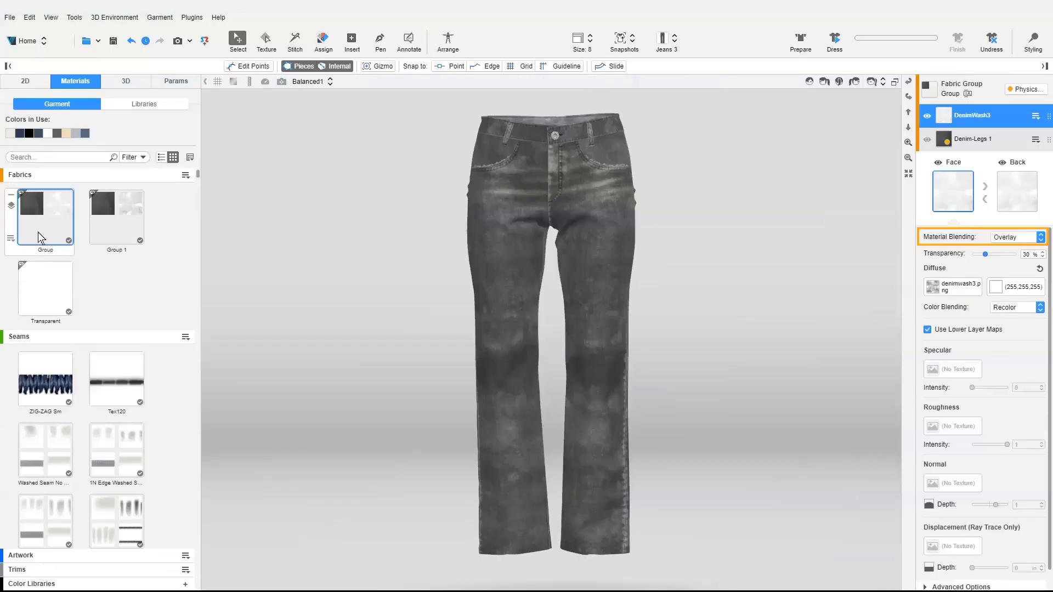
Step: Try Multiply material blending on the DenimWash3 layer and return it to Overlay
left_click(1011, 237)
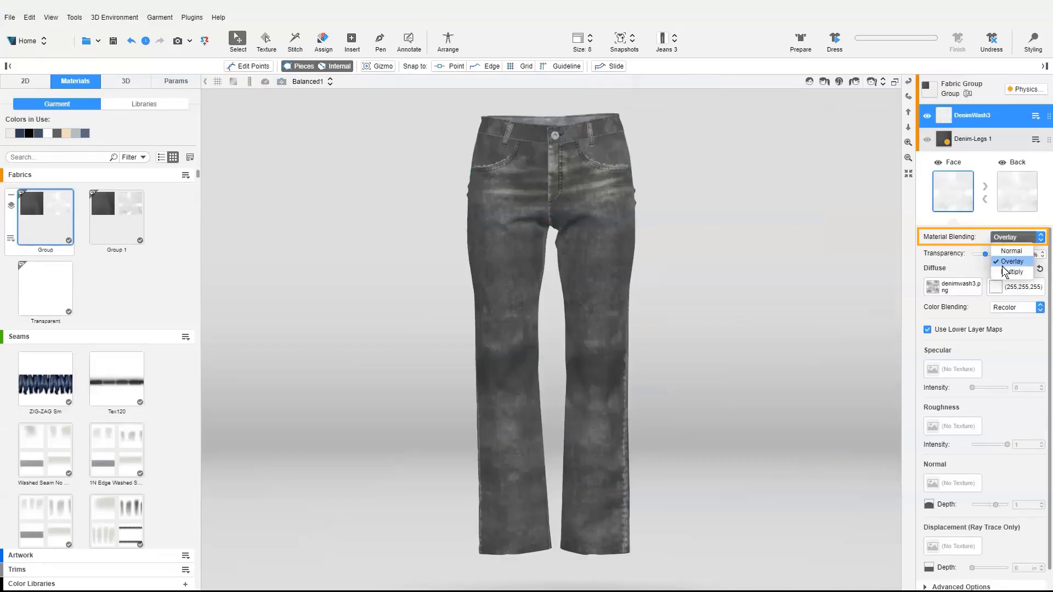
left_click(1008, 267)
left_click(1011, 236)
left_click(1008, 279)
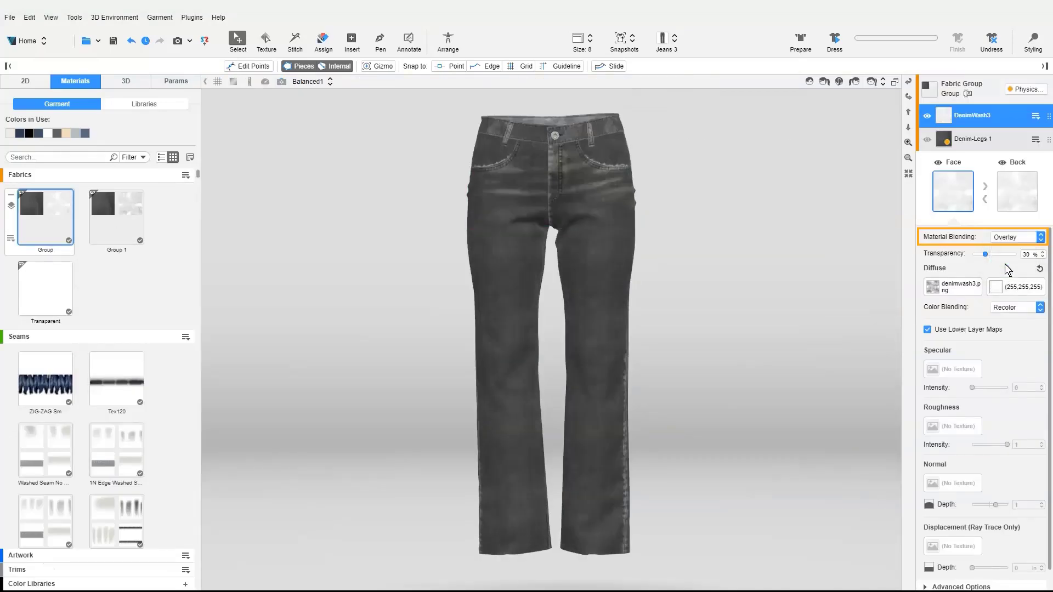
Step: Set the DenimWash3 layer's transparency to 0% and its diffuse color to RGB 240, 237, 225
mouse_move(986, 255)
left_mouse_down()
mouse_move(997, 259)
mouse_move(971, 255)
left_mouse_up()
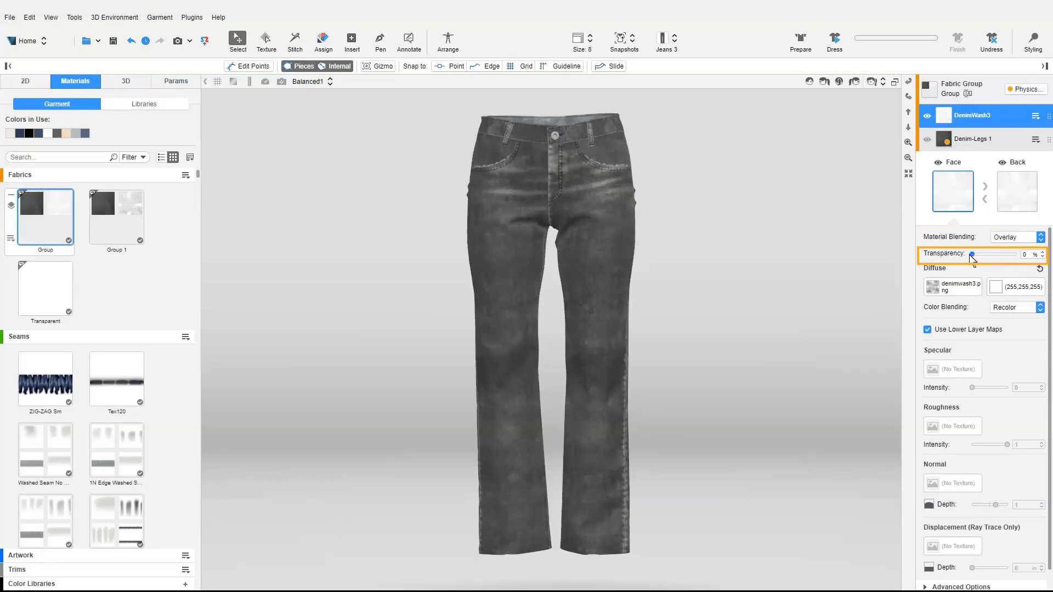
left_click(1003, 292)
left_click(937, 320)
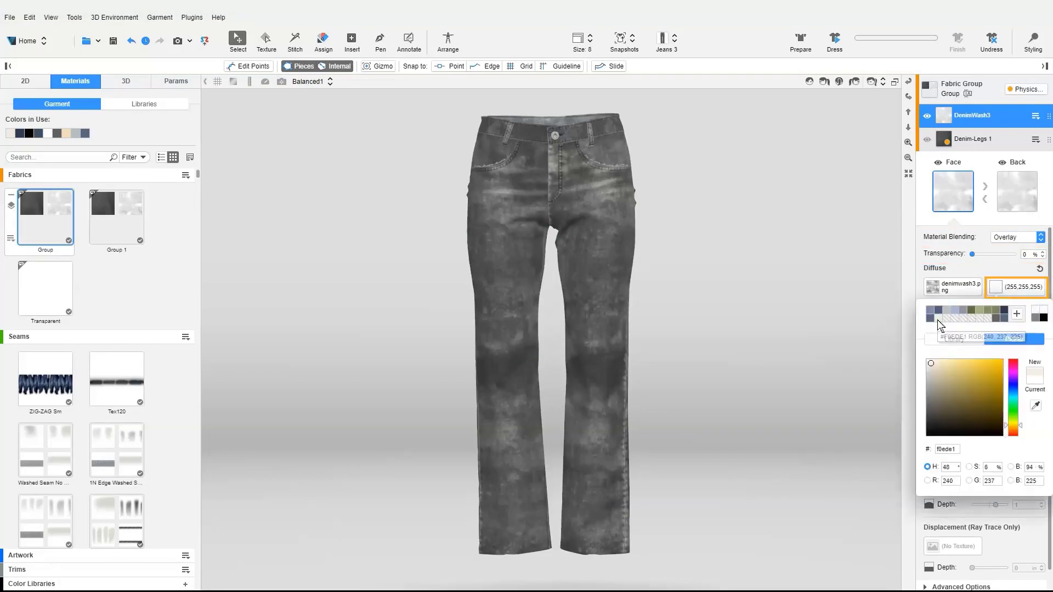
left_click(983, 266)
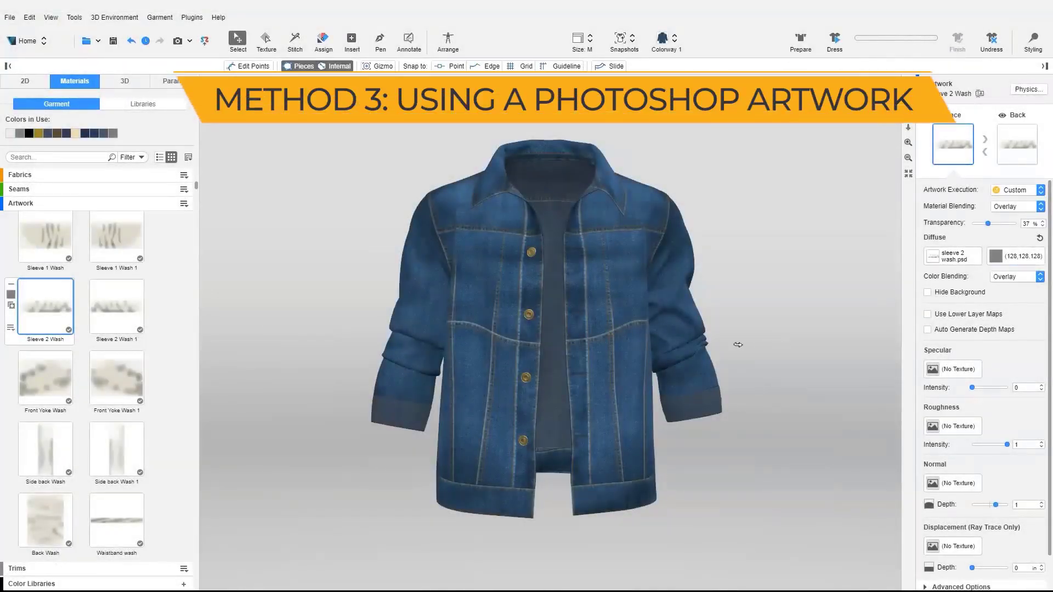
right_click_drag(738, 346, 755, 346)
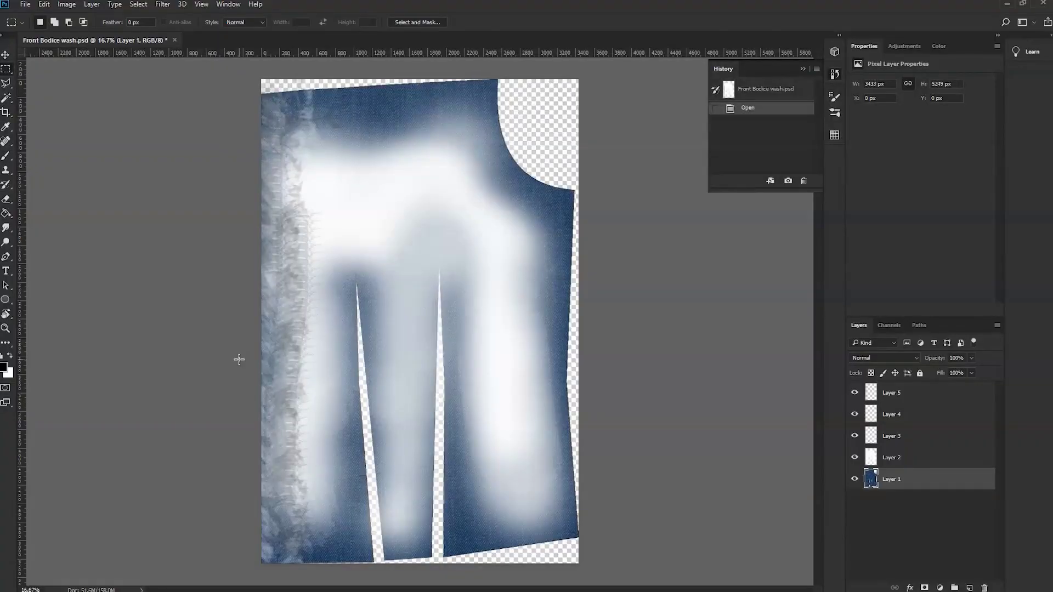
Step: In Photoshop, lower the opacity of Layer 2 in Front Bodice wash.psd
left_click(926, 456)
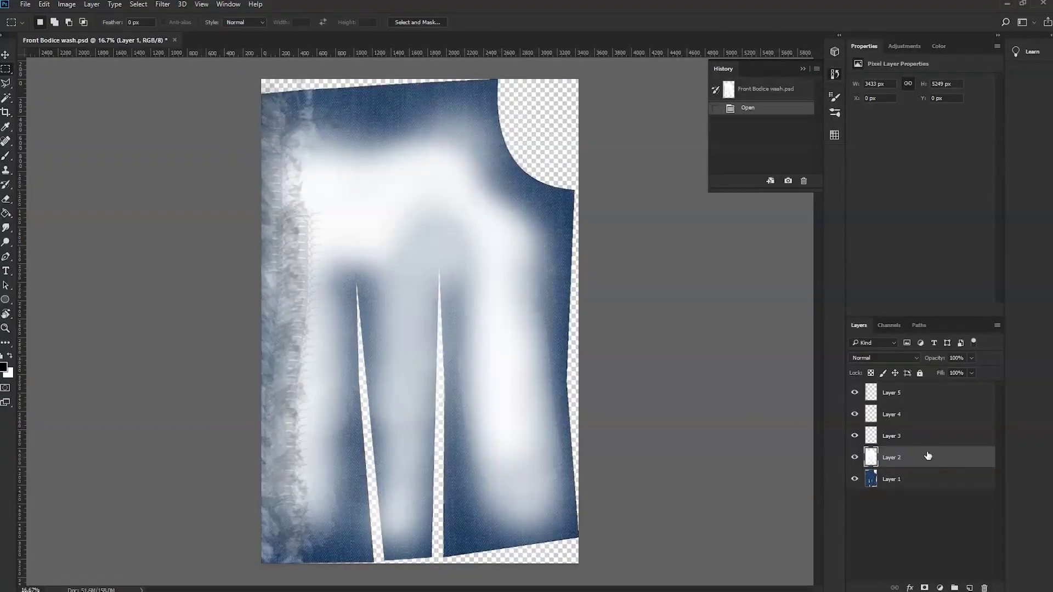
left_click(971, 358)
left_click(955, 371)
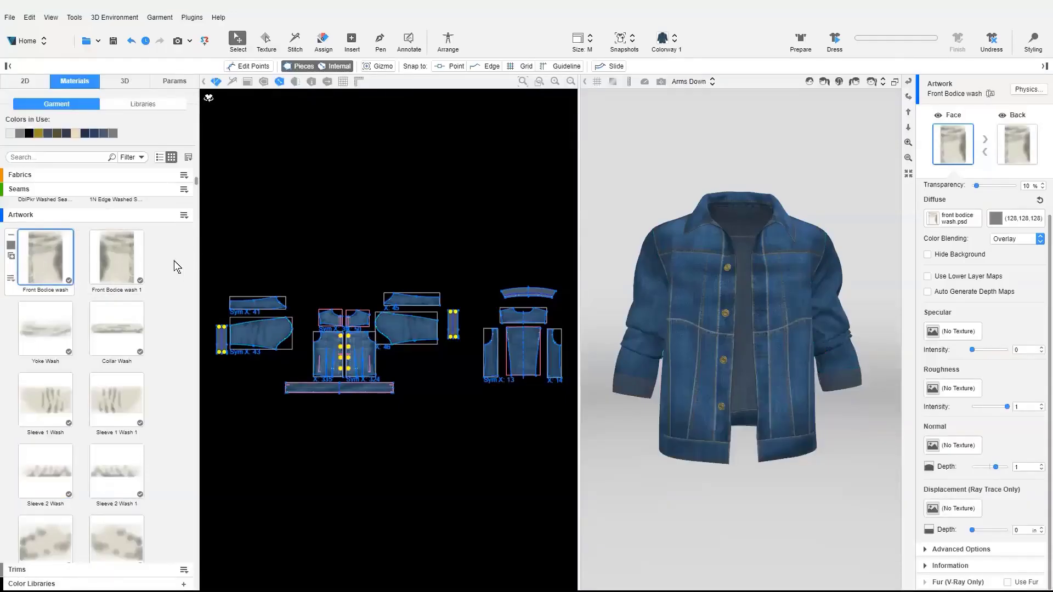
Step: Switch back to VStitcher and look through the jacket's wash artworks in the garment materials
scroll(182, 281, "down", 3)
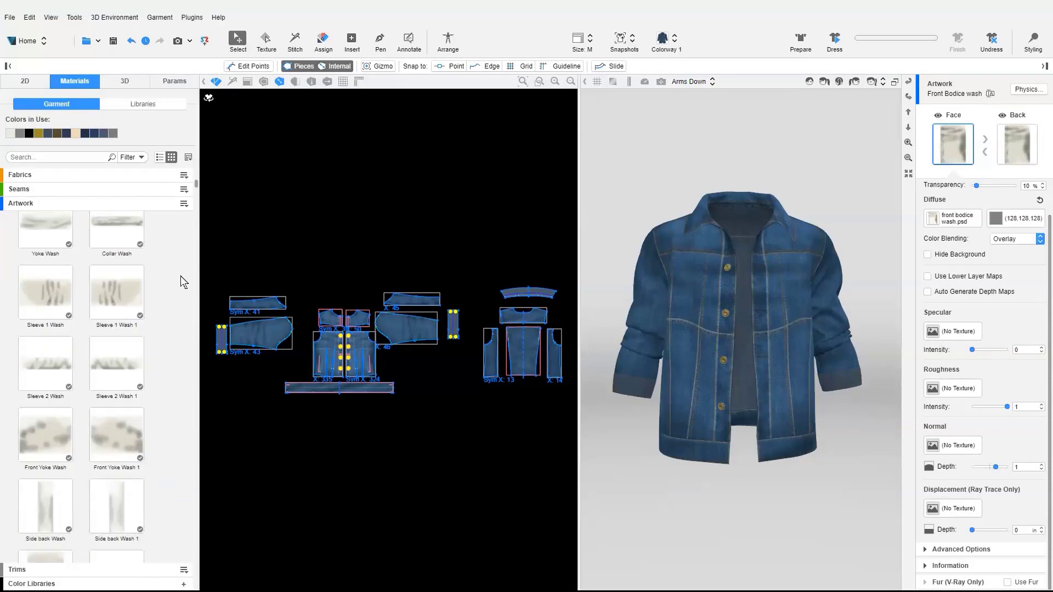
scroll(184, 283, "down", 1)
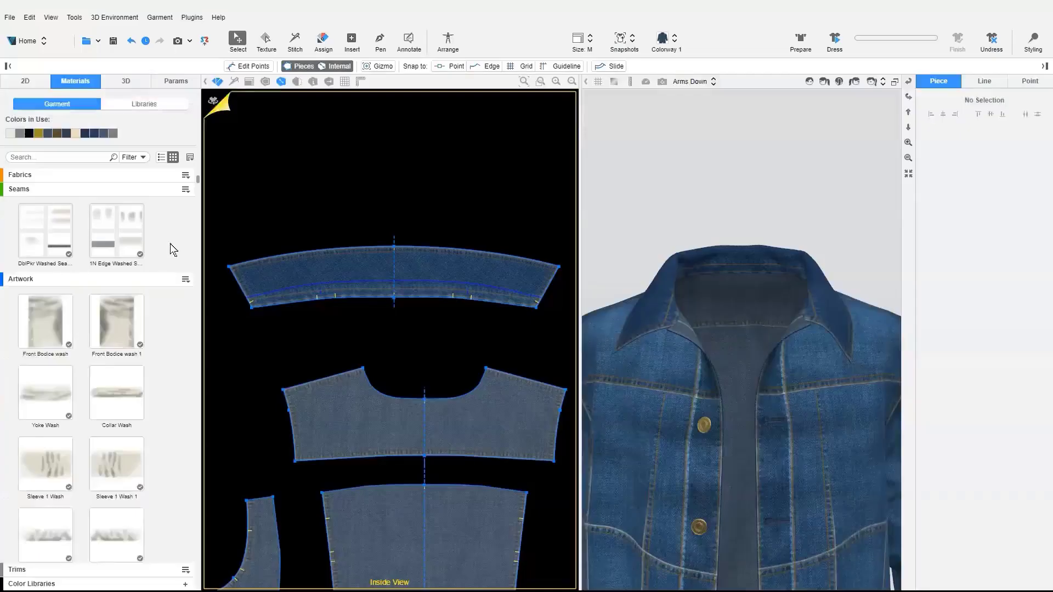
scroll(173, 265, "down", 10)
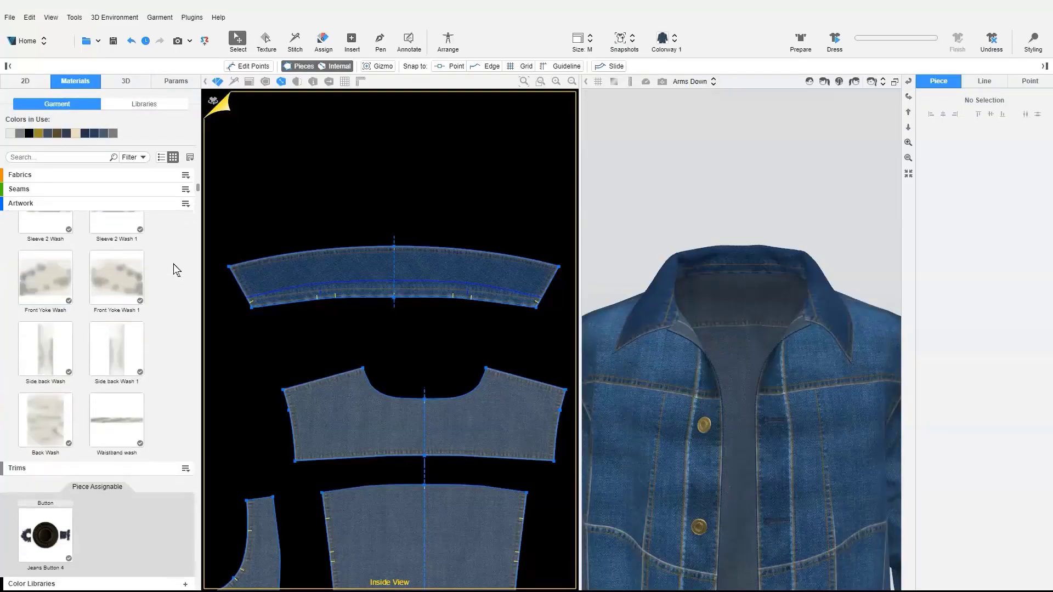
scroll(173, 269, "down", 3)
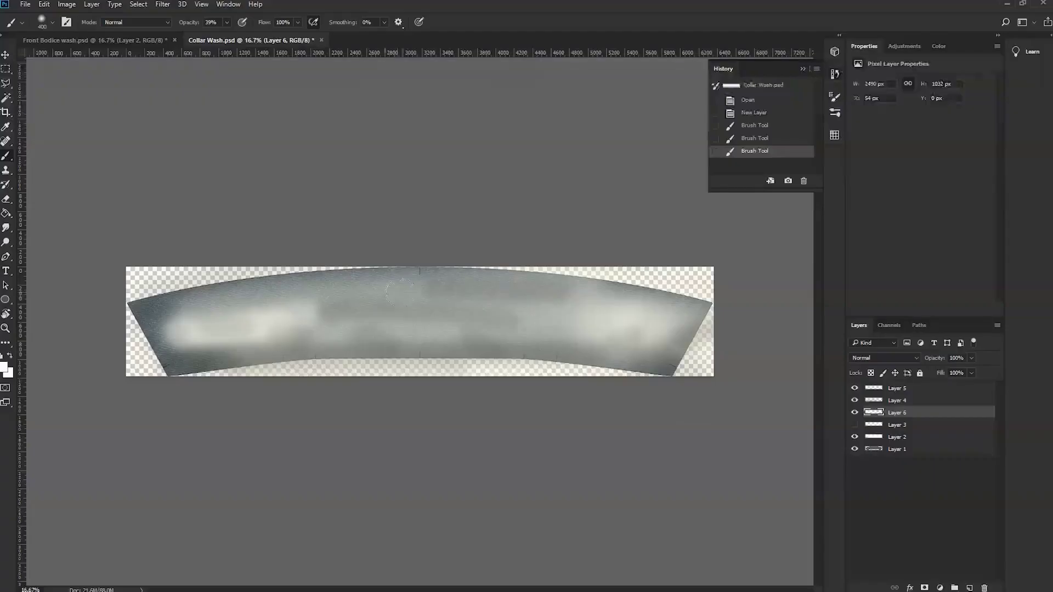
Step: Switch to Photoshop, paint more soft white strokes across the collar on Layer 6 of Collar Wash.psd, and lower that layer's opacity
mouse_move(422, 294)
left_mouse_down()
mouse_move(543, 299)
mouse_move(579, 337)
left_mouse_up()
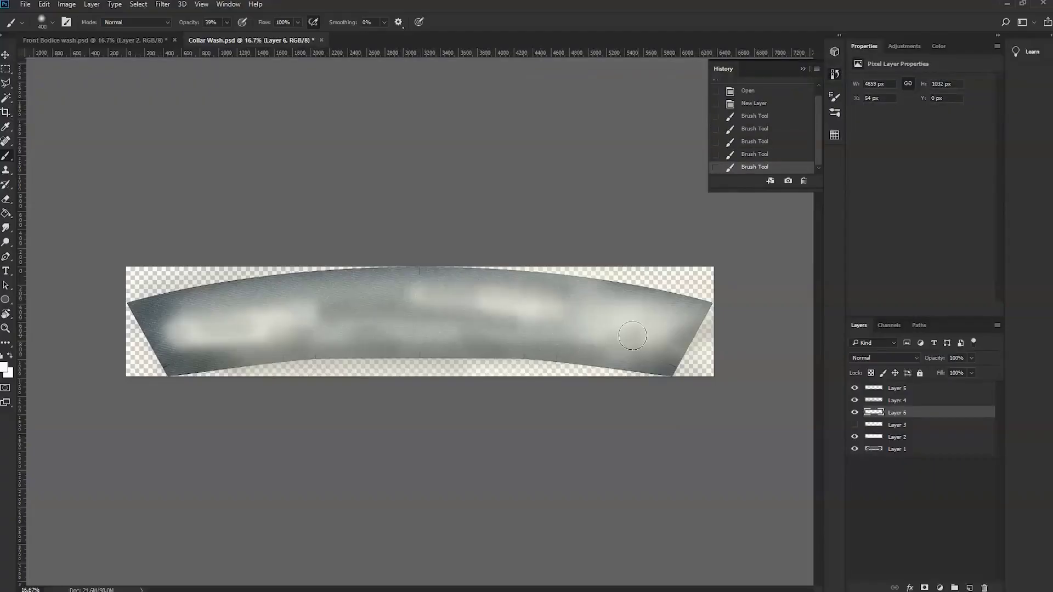
mouse_move(663, 340)
left_mouse_down()
mouse_move(581, 339)
mouse_move(616, 338)
left_mouse_up()
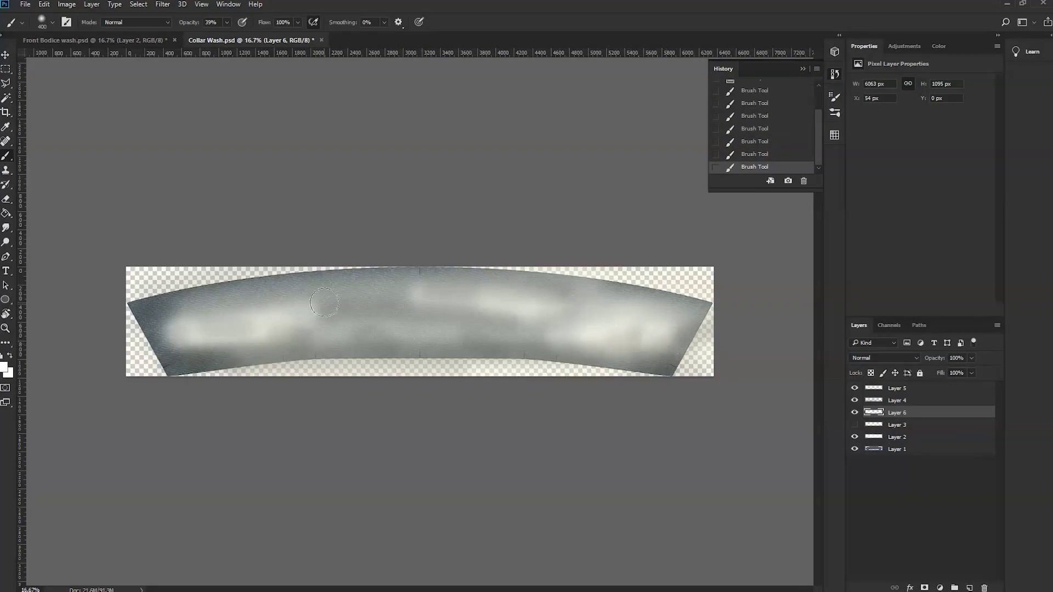
left_click_drag(351, 282, 291, 291)
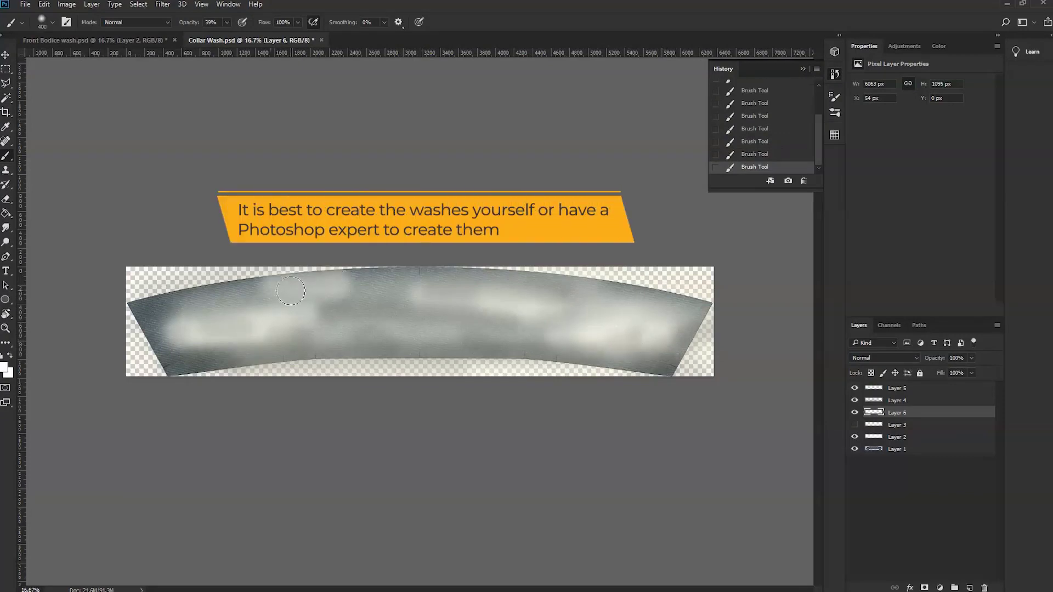
left_click_drag(971, 357, 955, 372)
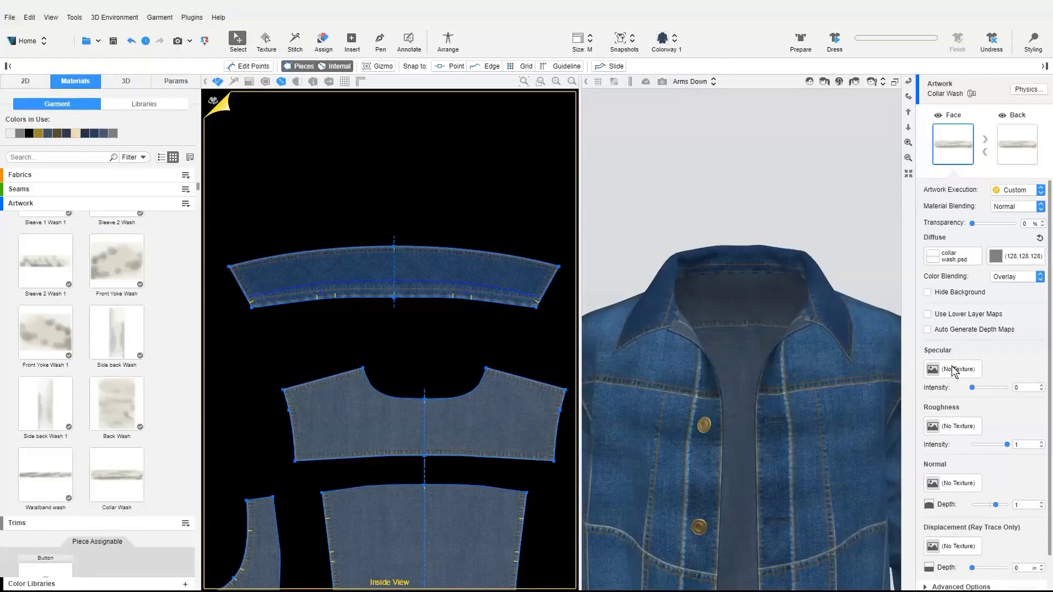
Step: Back in VStitcher, apply the Collar Wash artwork to the collar piece with Overlay material blending and 26% transparency
left_click(115, 486)
left_click_drag(220, 373, 411, 265)
left_click(1014, 208)
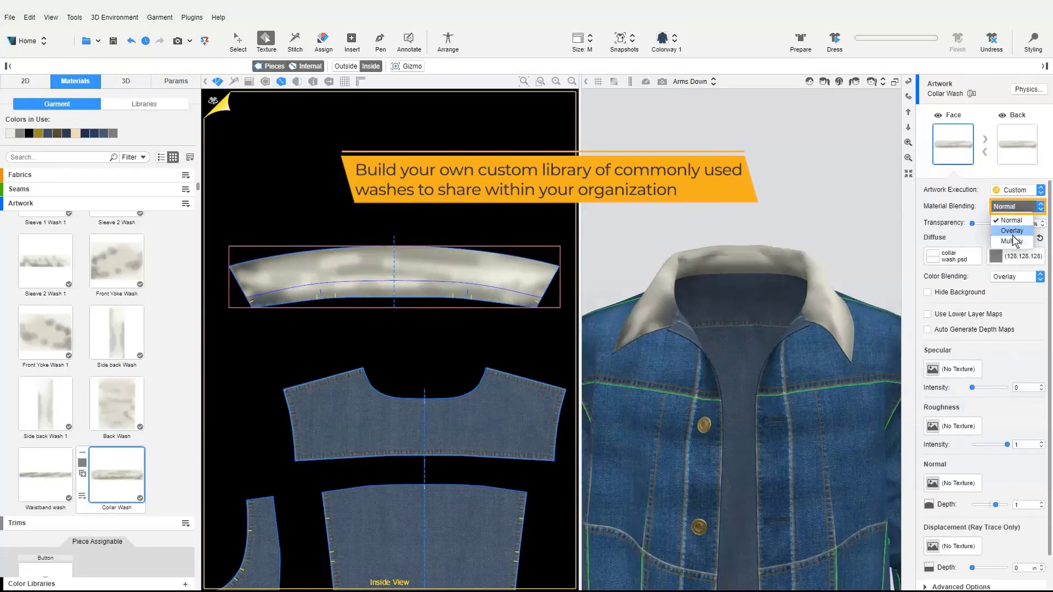
left_click(1013, 235)
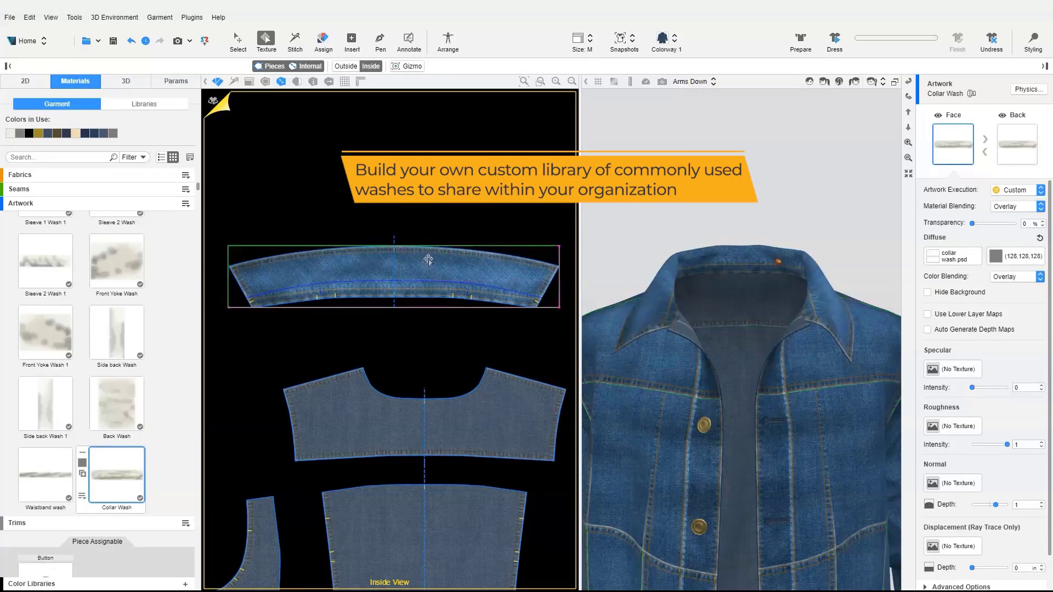
mouse_move(972, 224)
left_mouse_down()
mouse_move(997, 225)
mouse_move(985, 230)
left_mouse_up()
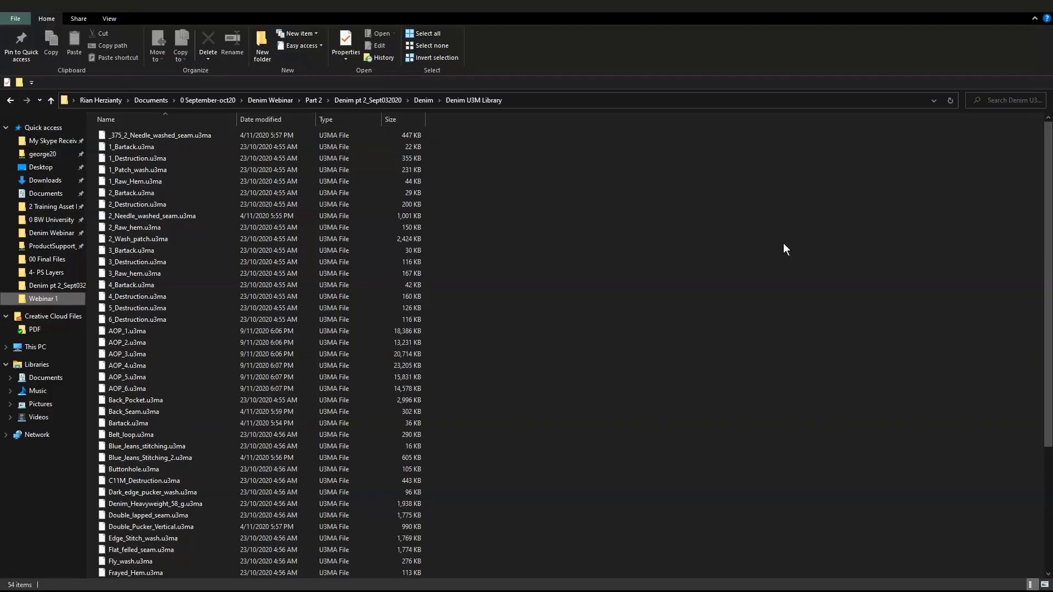
Step: Review the U3M files in the Denim U3M Library folder and add that folder as a material library
scroll(783, 249, "down", 5)
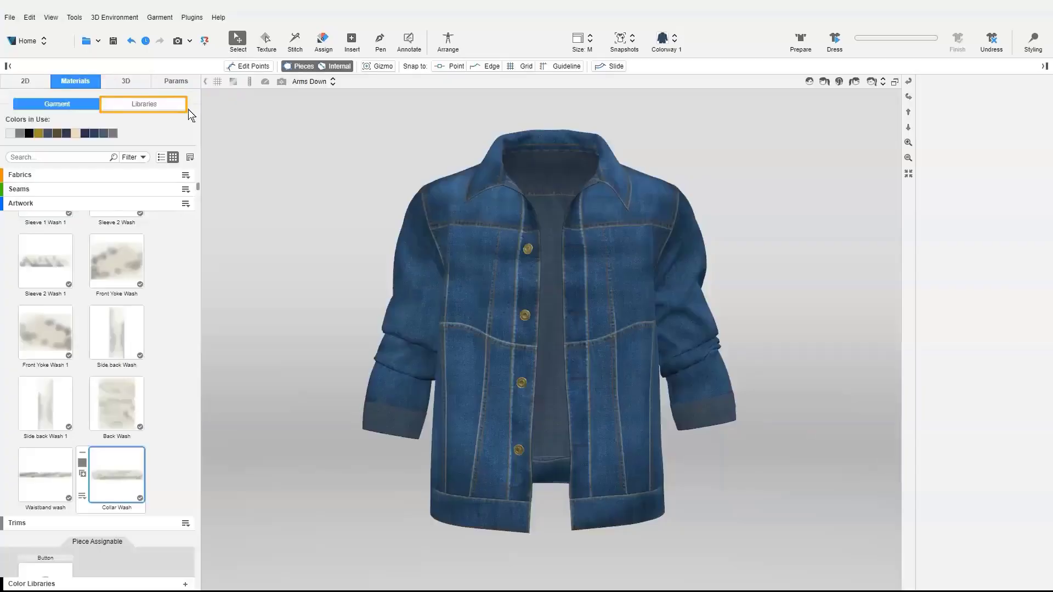
left_click(176, 108)
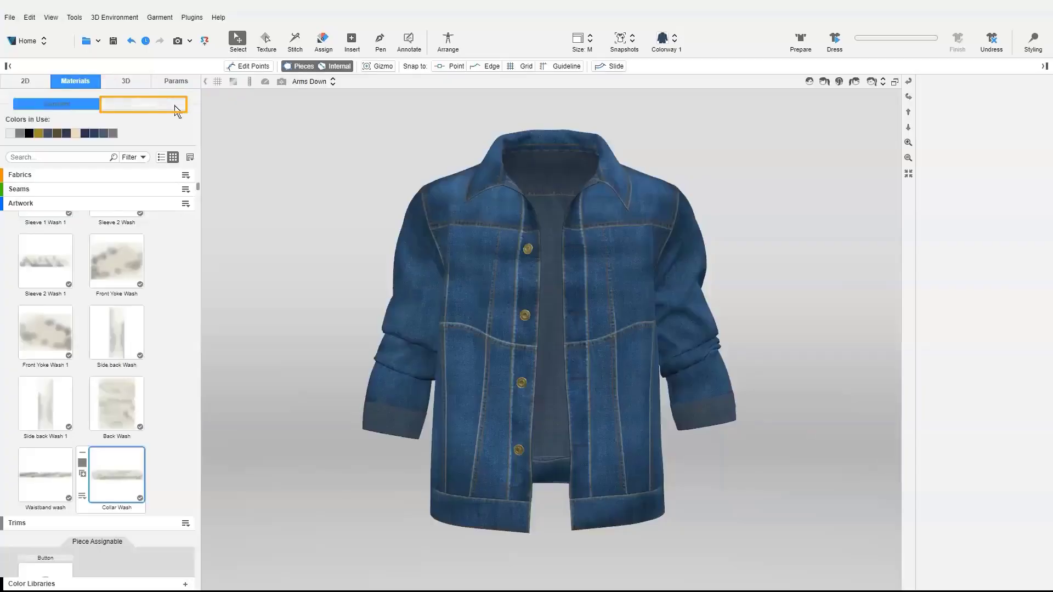
left_click(188, 124)
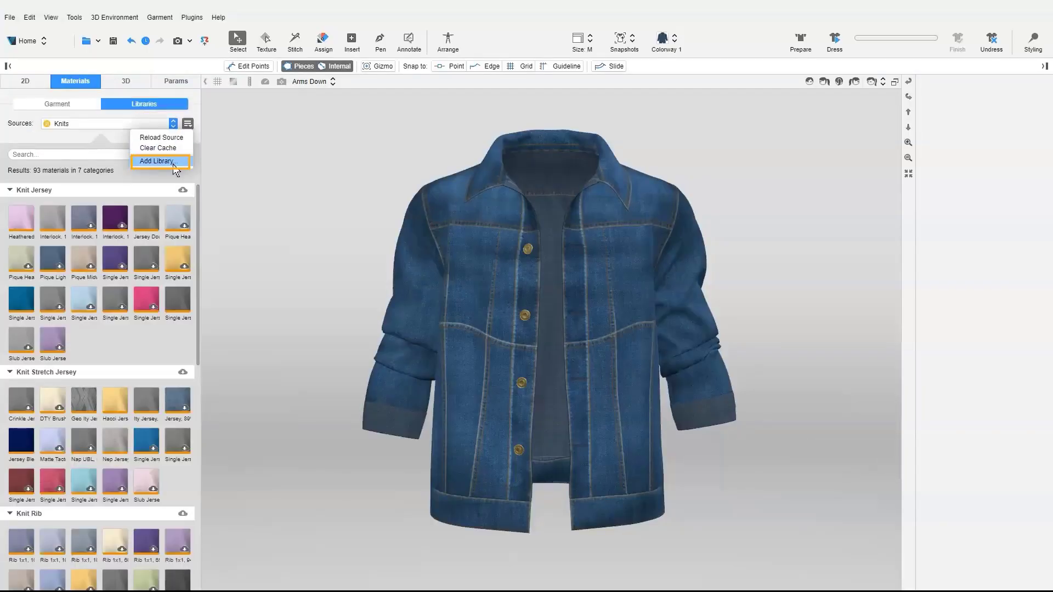
left_click(157, 161)
left_click(585, 371)
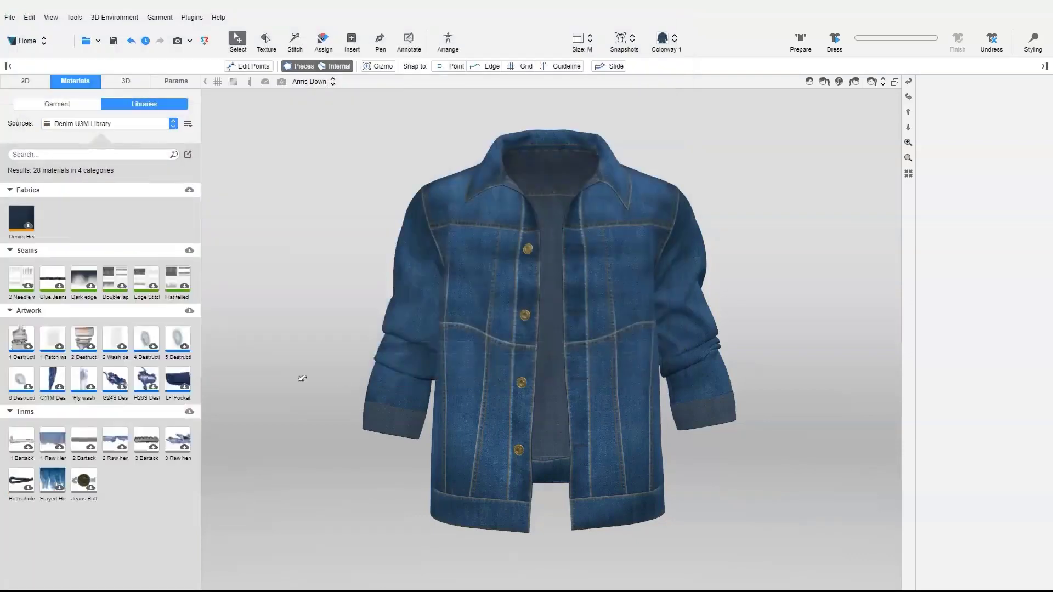
scroll(146, 347, "down", 3)
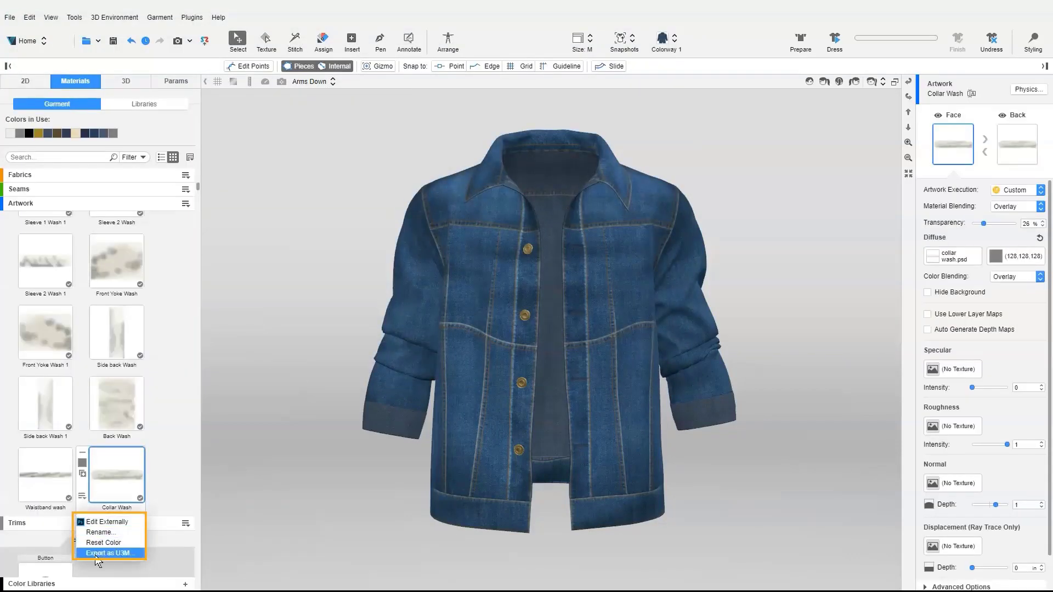
Step: Export the Collar Wash artwork as U3M into the Denim U3M Library folder and reload that library source
left_click(95, 555)
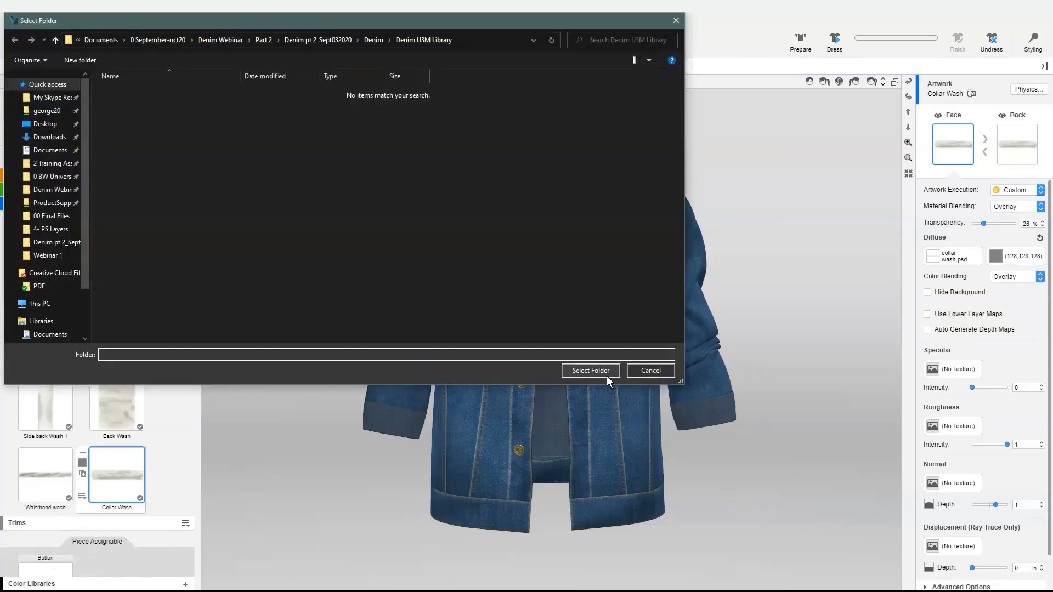
left_click(606, 376)
left_click(178, 109)
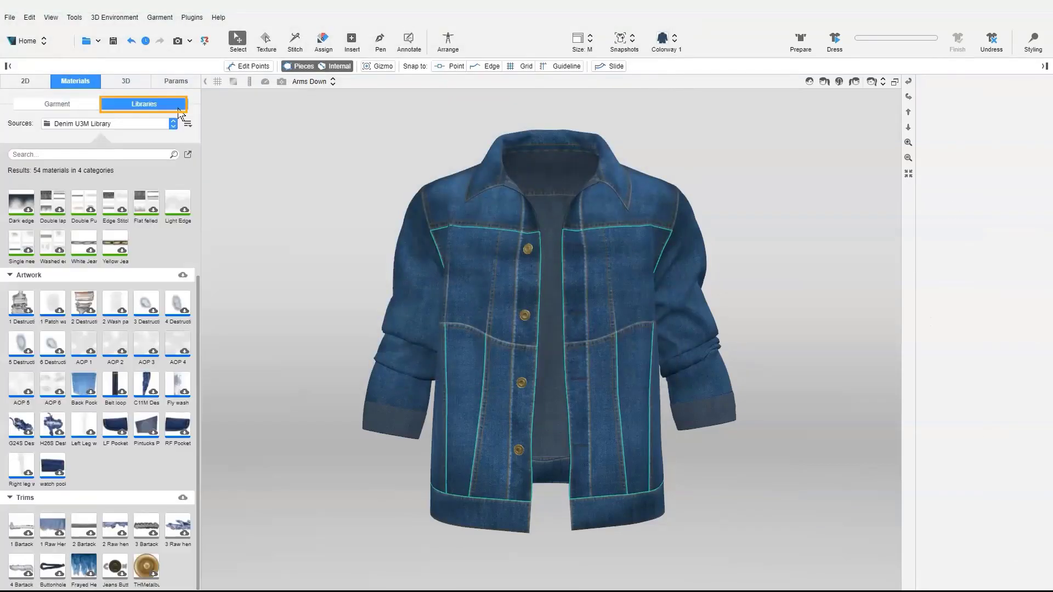
left_click(188, 123)
left_click(181, 135)
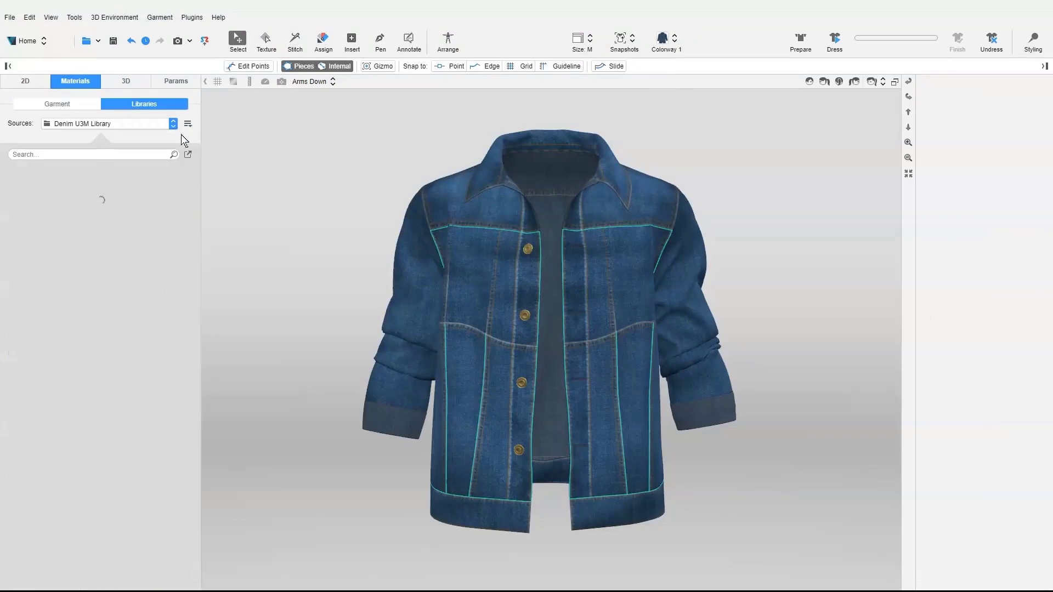
scroll(170, 378, "down", 3)
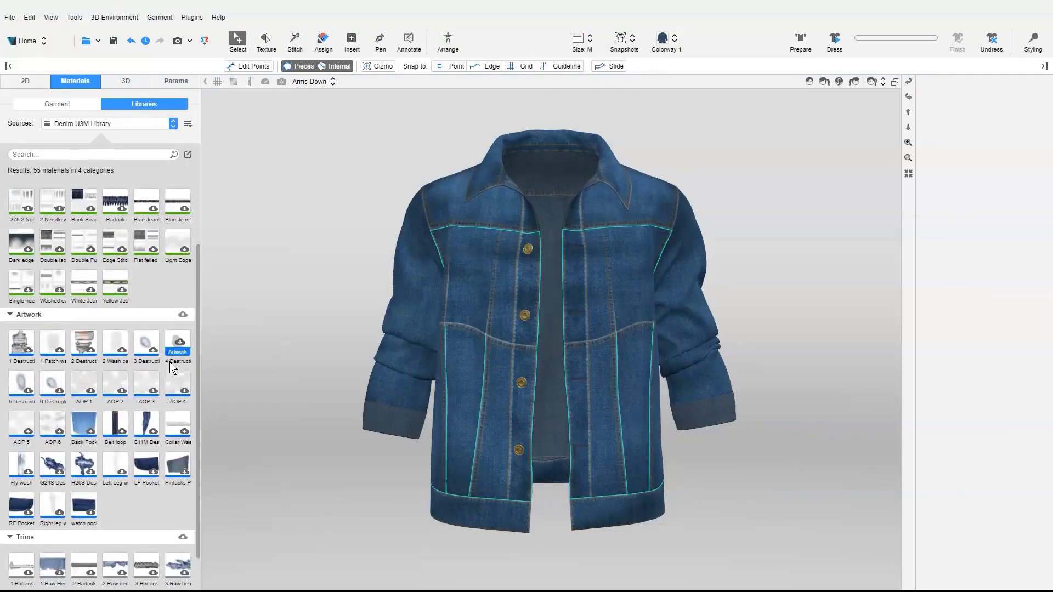
scroll(42, 374, "up", 2)
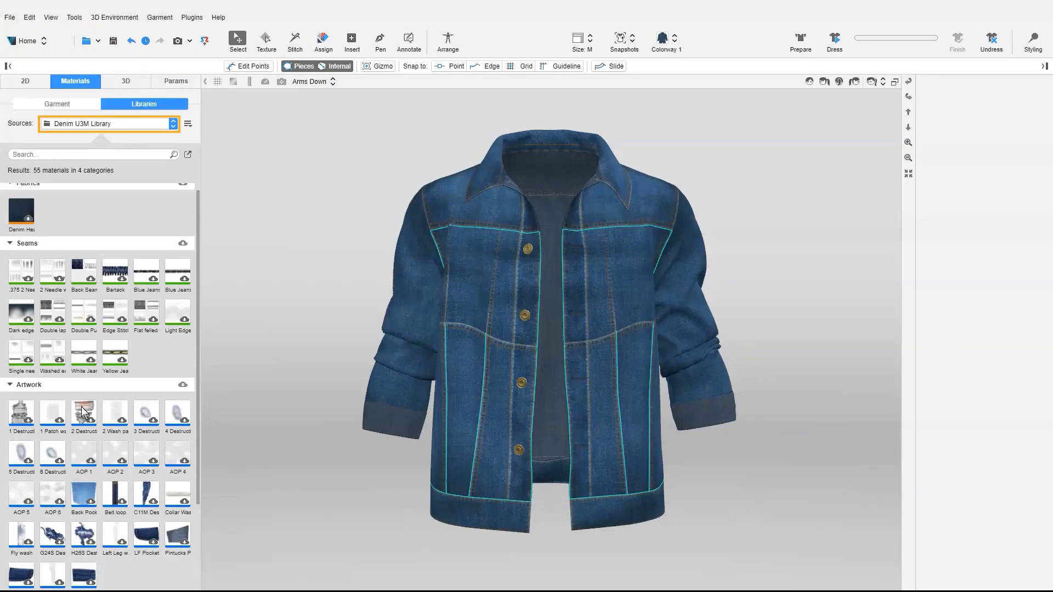
Step: Look at the library's wash artworks and switch the material source to Jeanologia Dry Finish Gallery
left_click(117, 414)
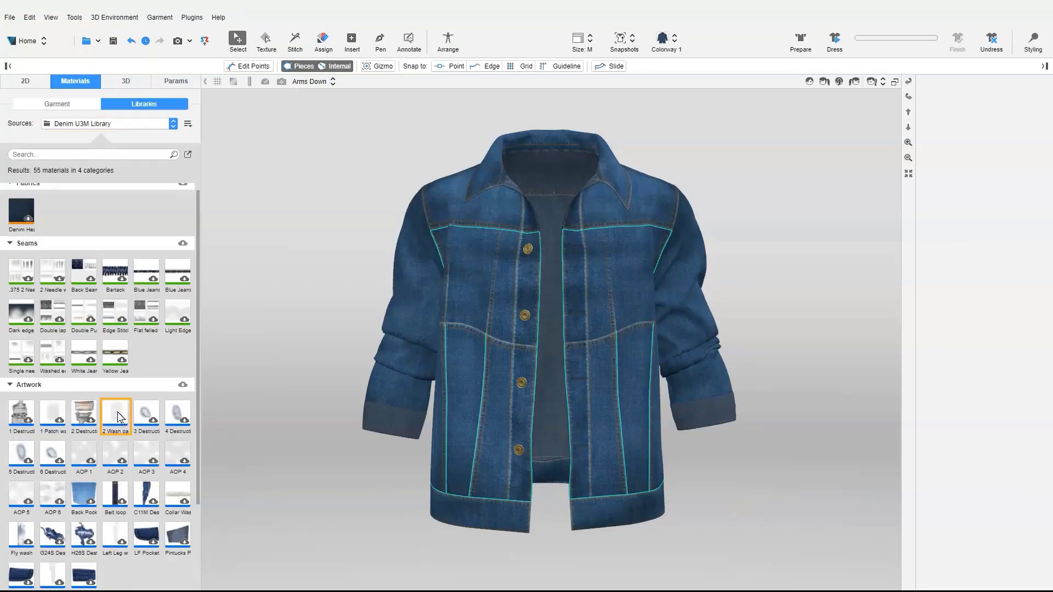
left_click(145, 452)
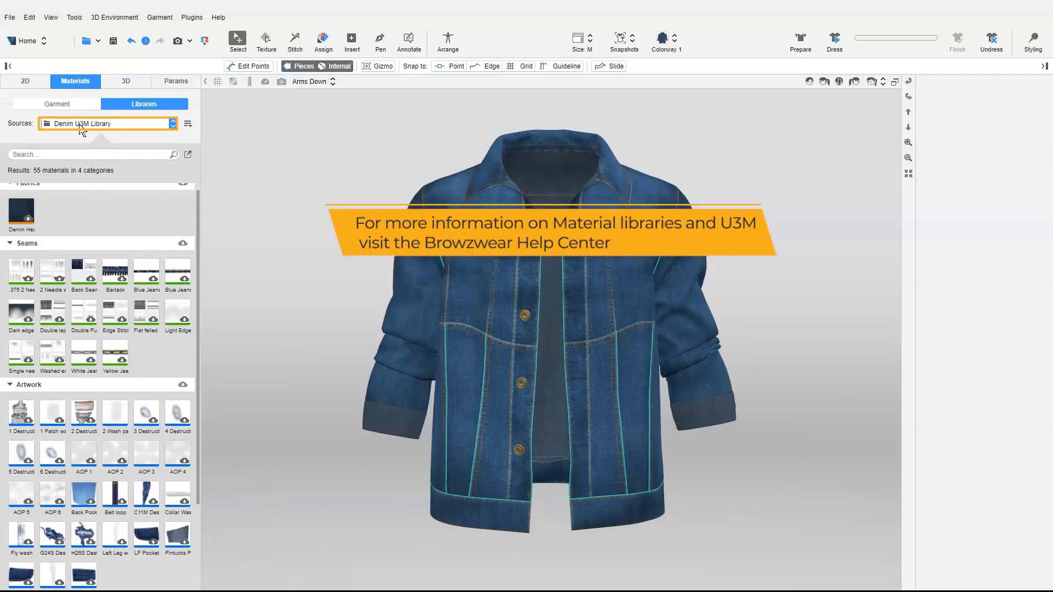
left_click(80, 124)
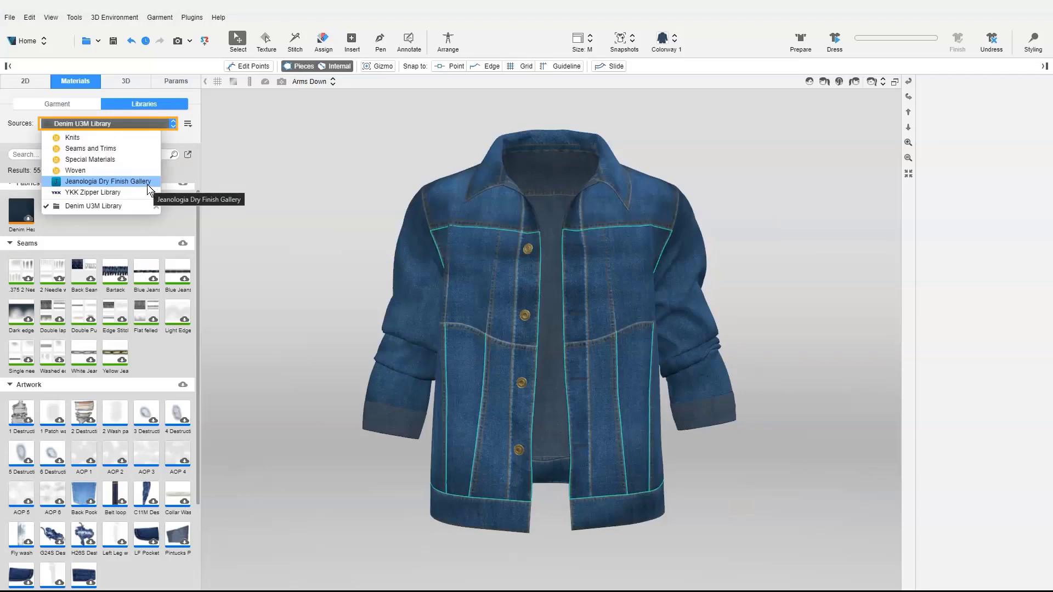
left_click(147, 185)
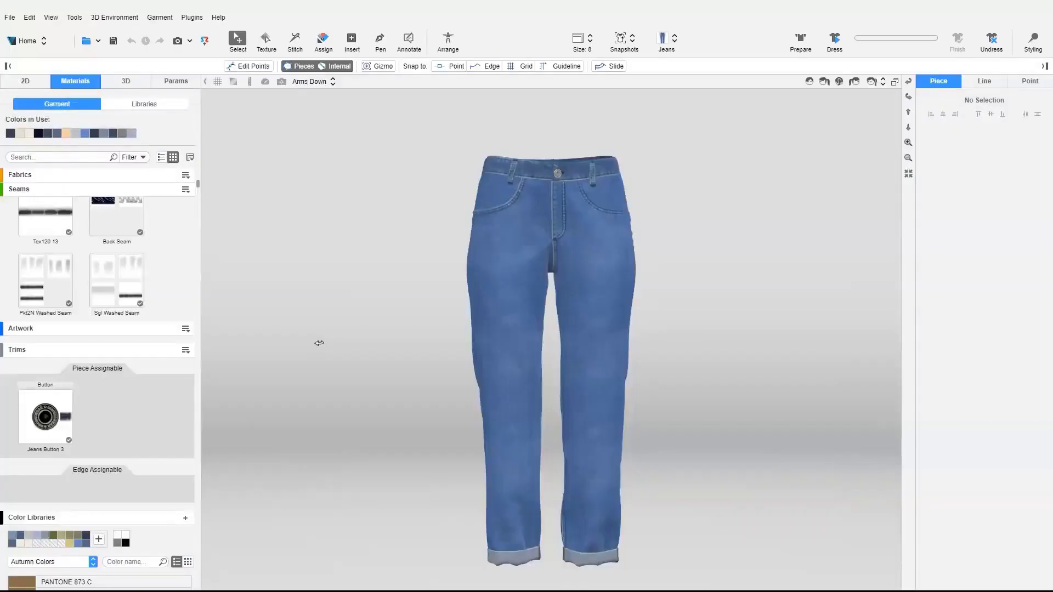
Step: Export only one front leg piece of the jeans as a 72 dpi PDF with Textures, including just the fabric materials
left_click(189, 42)
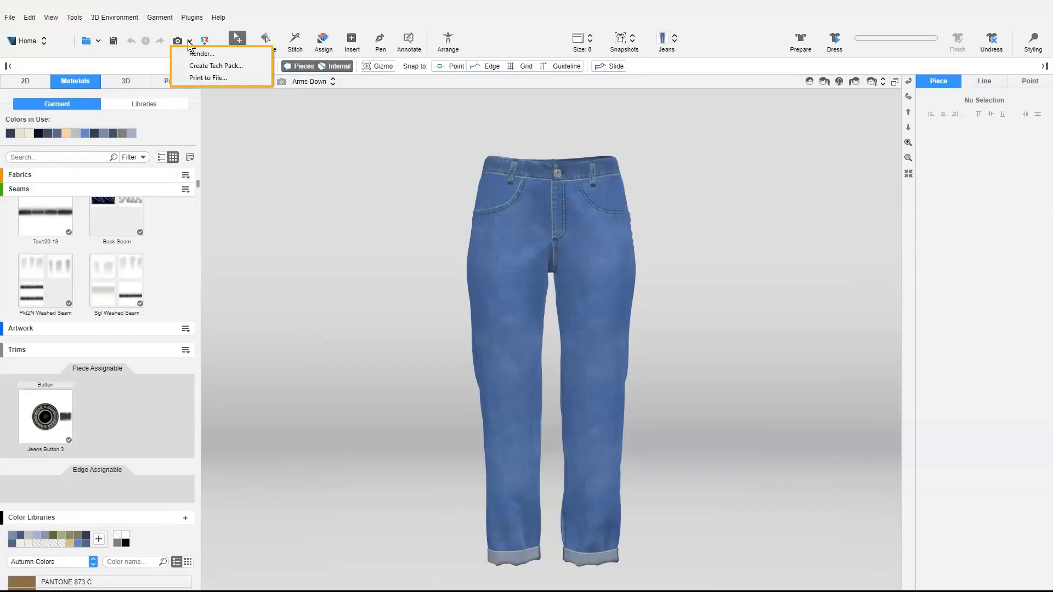
left_click(210, 78)
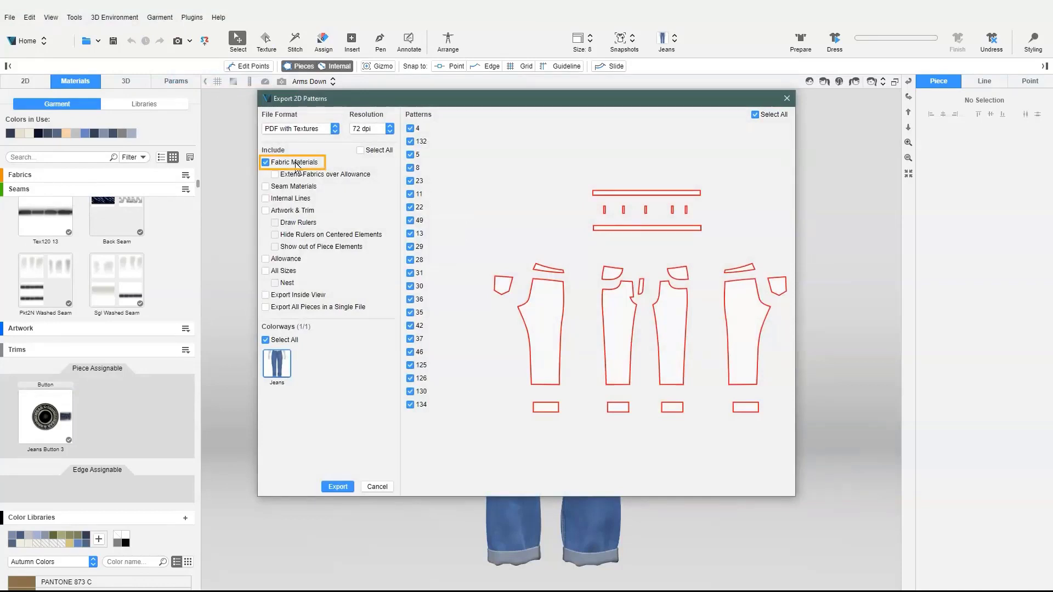
left_click(755, 114)
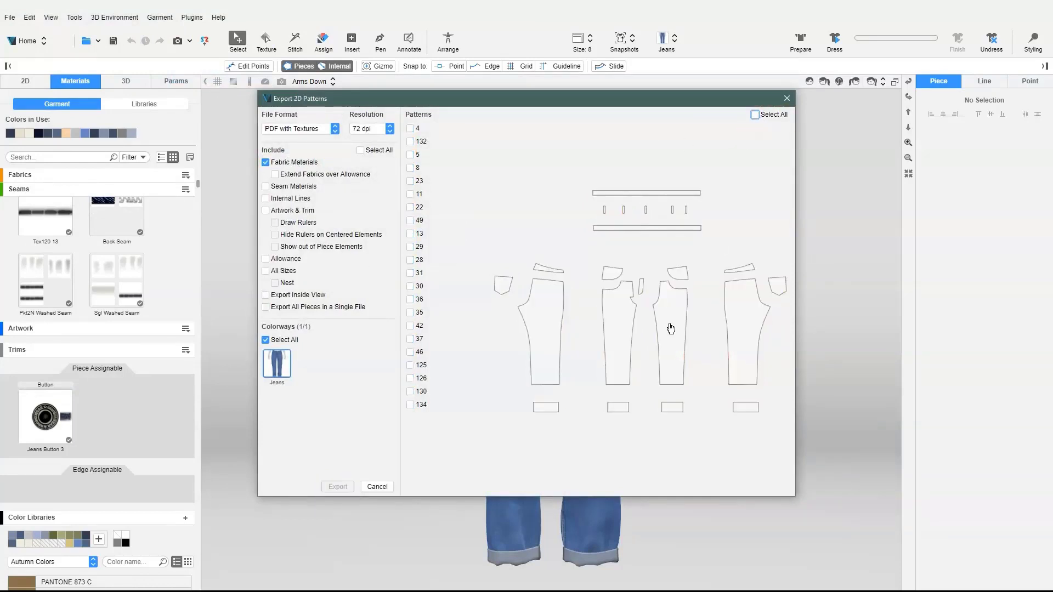
left_click(671, 328)
left_click(347, 488)
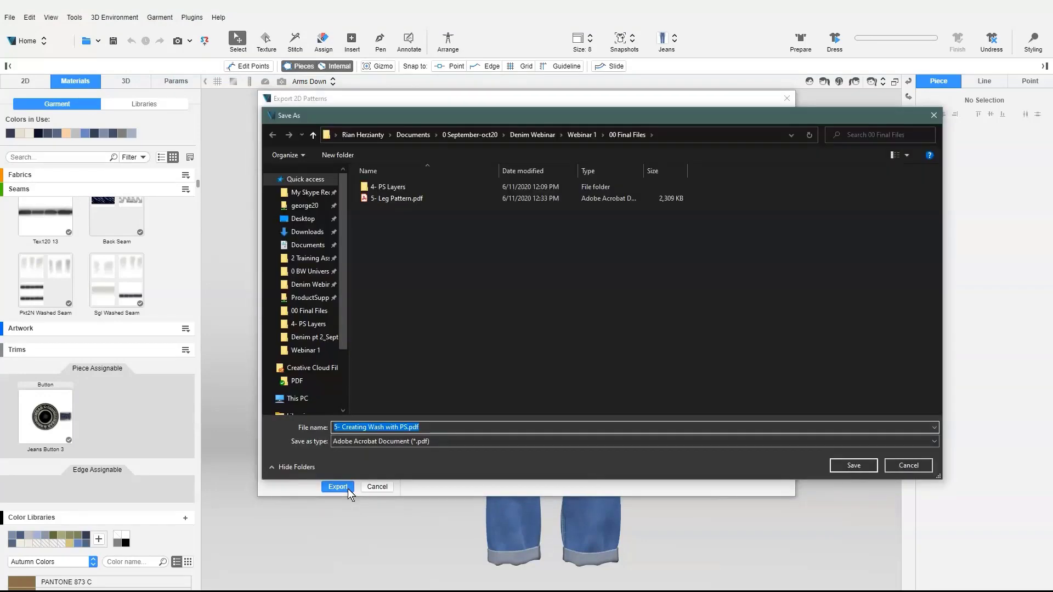
left_click(847, 466)
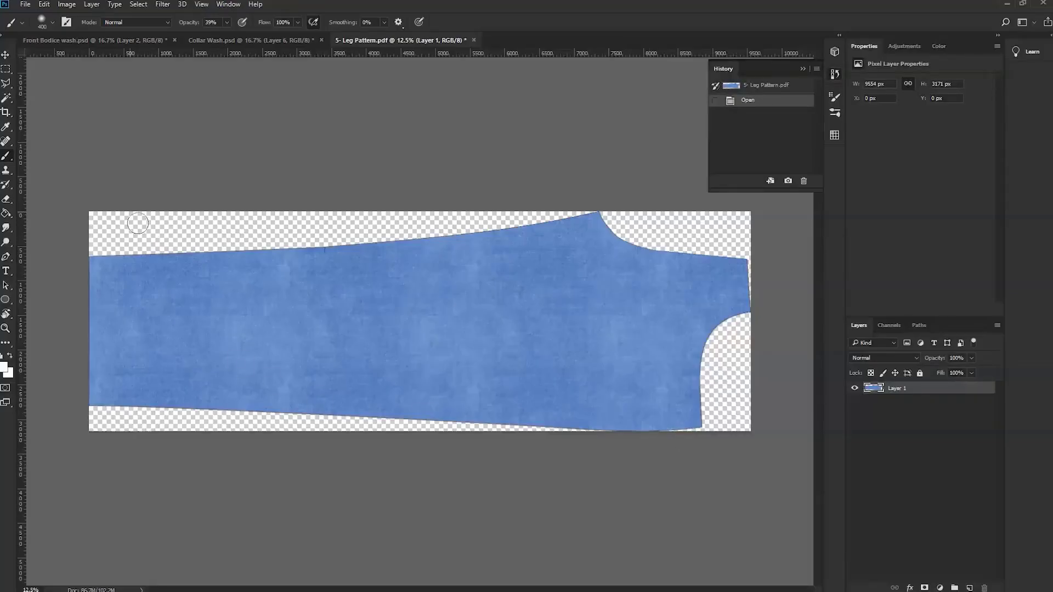
Step: In Photoshop, rotate the canvas of 5- Leg Pattern.pdf 90° counter clockwise
left_click(67, 4)
mouse_move(88, 106)
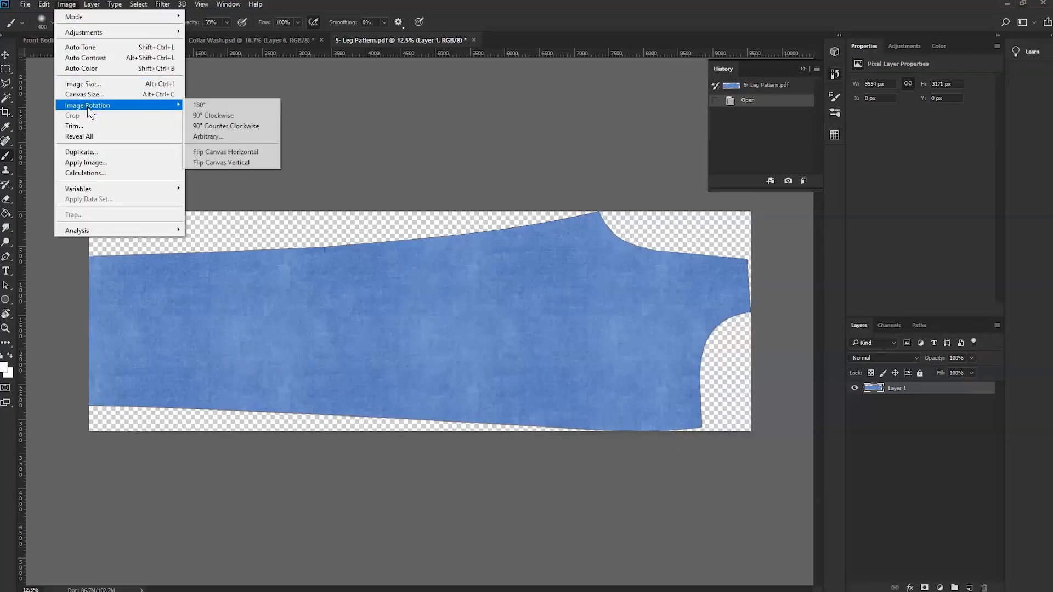
left_click(225, 126)
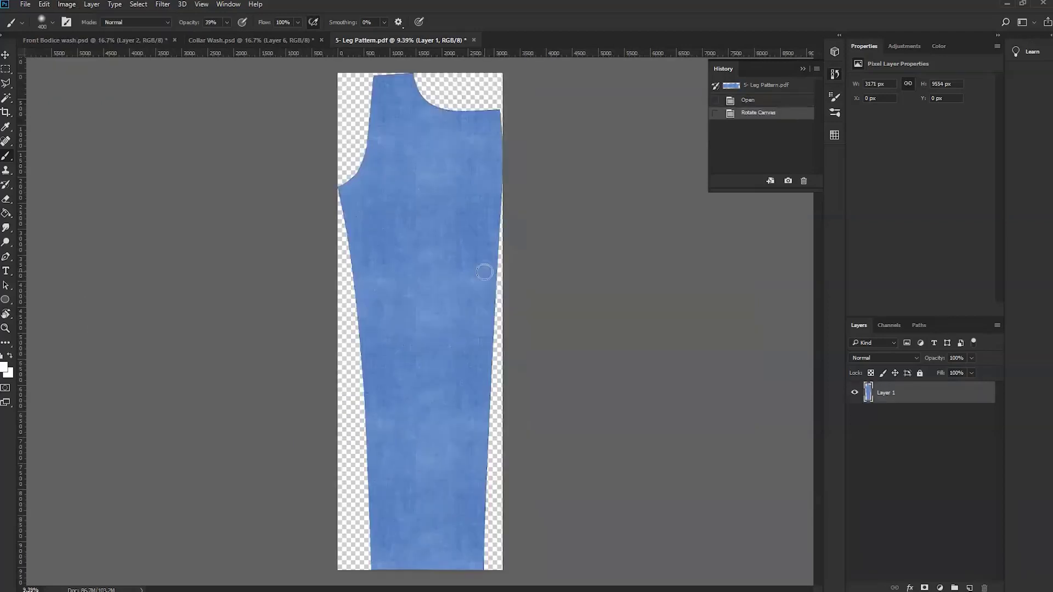
Step: Choose the Soft Round brush from the General Brushes presets for the Brush tool
left_click(52, 23)
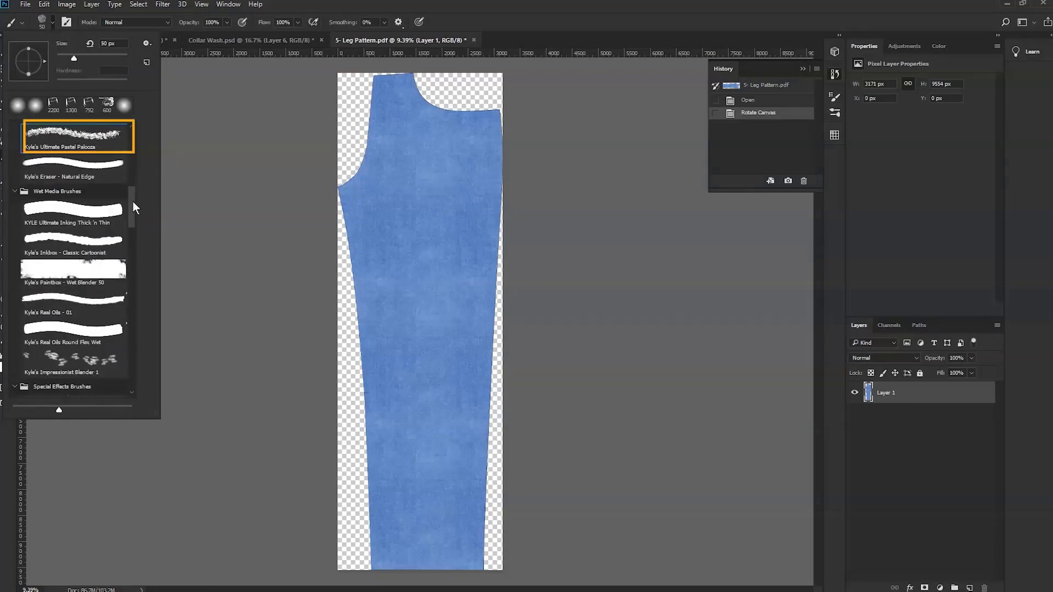
left_click_drag(133, 202, 134, 146)
left_click(85, 149)
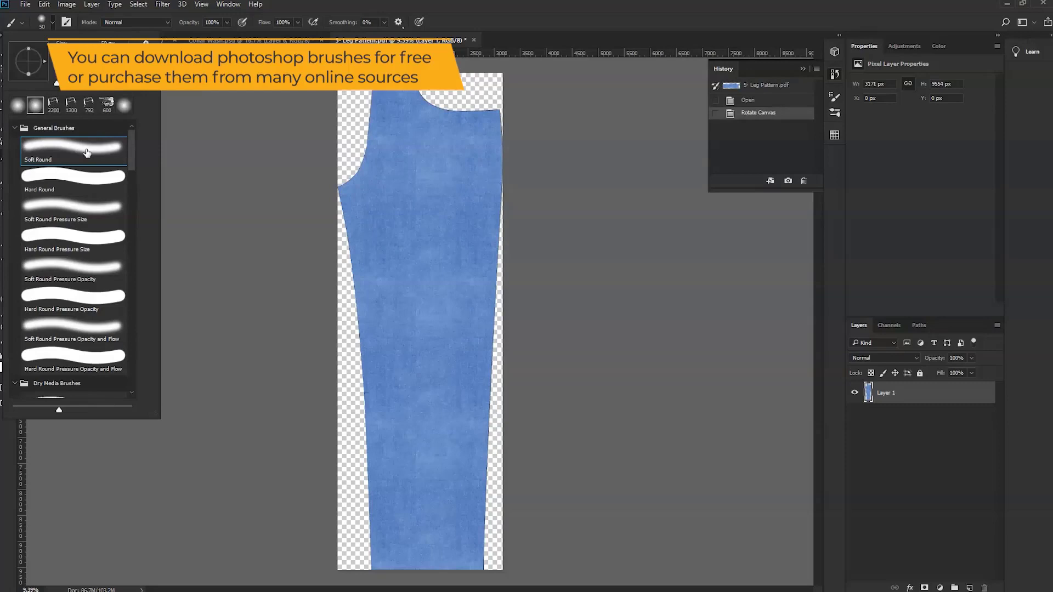
double_click(87, 153)
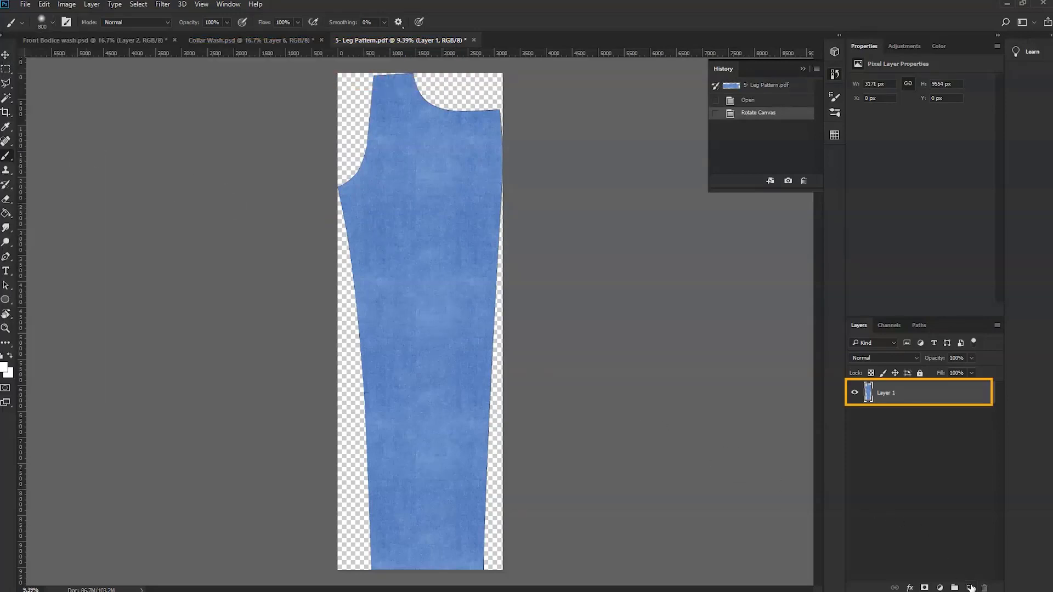
Step: Add a new empty layer above Layer 1, then hide Layer 1 and show it again
left_click(971, 587)
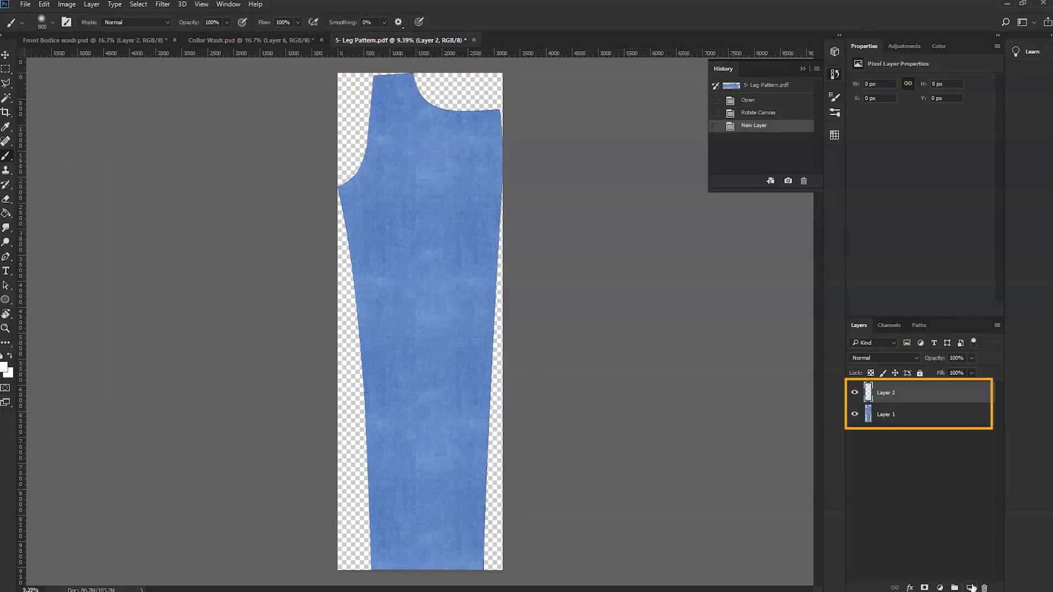
left_click(854, 415)
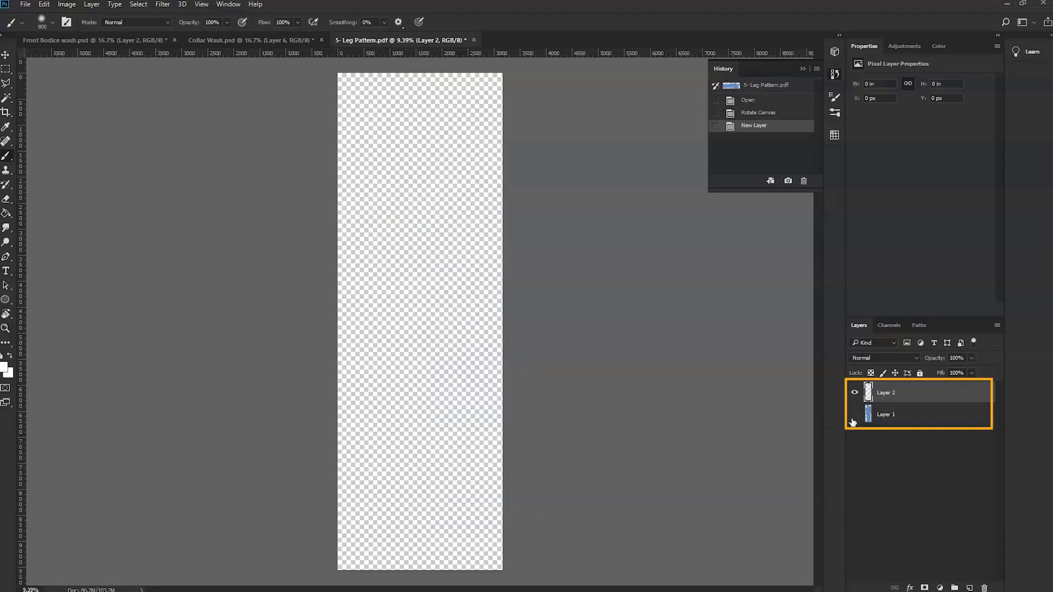
left_click(853, 415)
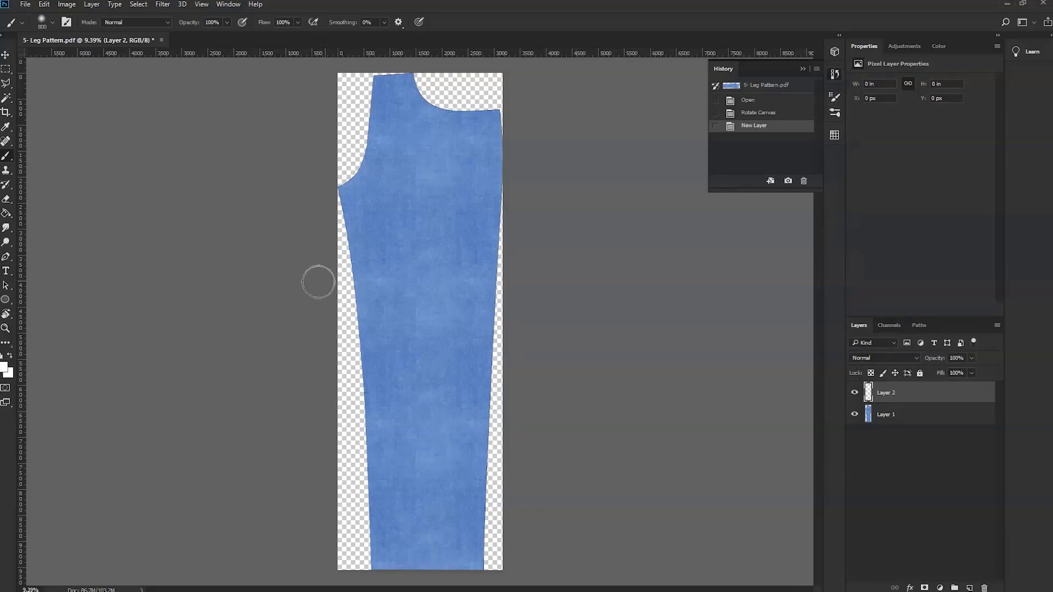
Step: Set the foreground color to white and paint a large soft patch over the thigh on Layer 2 with a 1500 px brush
left_click(6, 367)
left_click(340, 155)
mouse_move(402, 194)
left_mouse_down()
mouse_move(418, 287)
mouse_move(458, 317)
mouse_move(404, 353)
mouse_move(452, 355)
left_mouse_up()
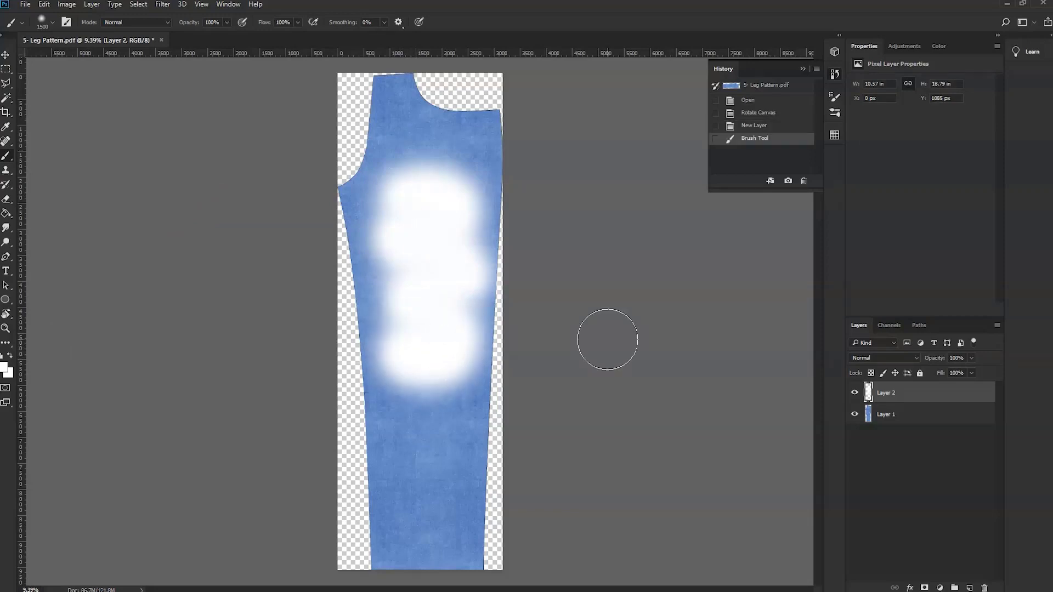
Step: Try the Multiply and Overlay blending modes on Layer 2
left_click(916, 357)
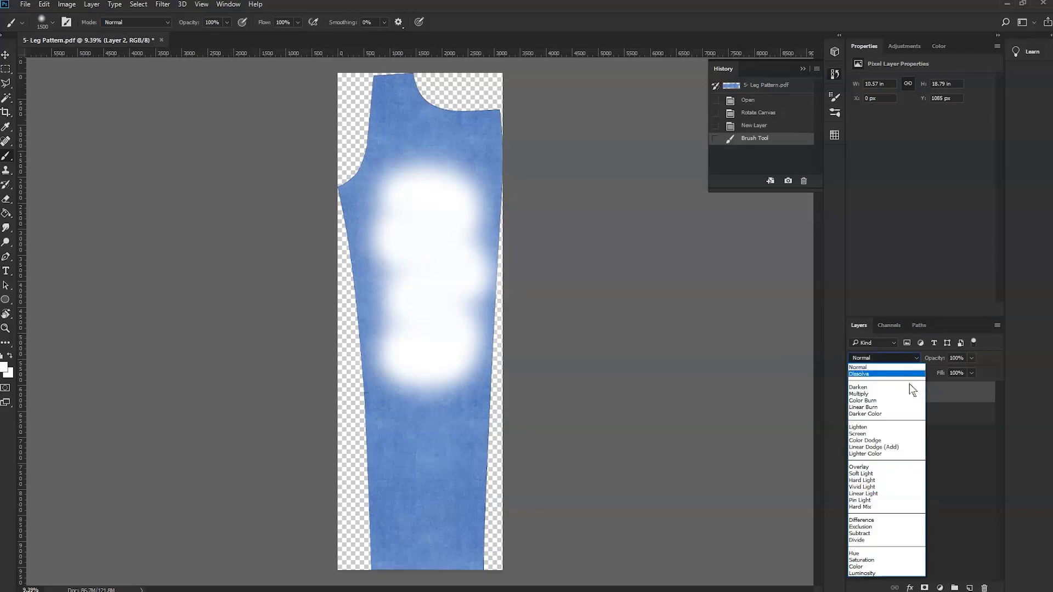
left_click(909, 398)
left_click(916, 357)
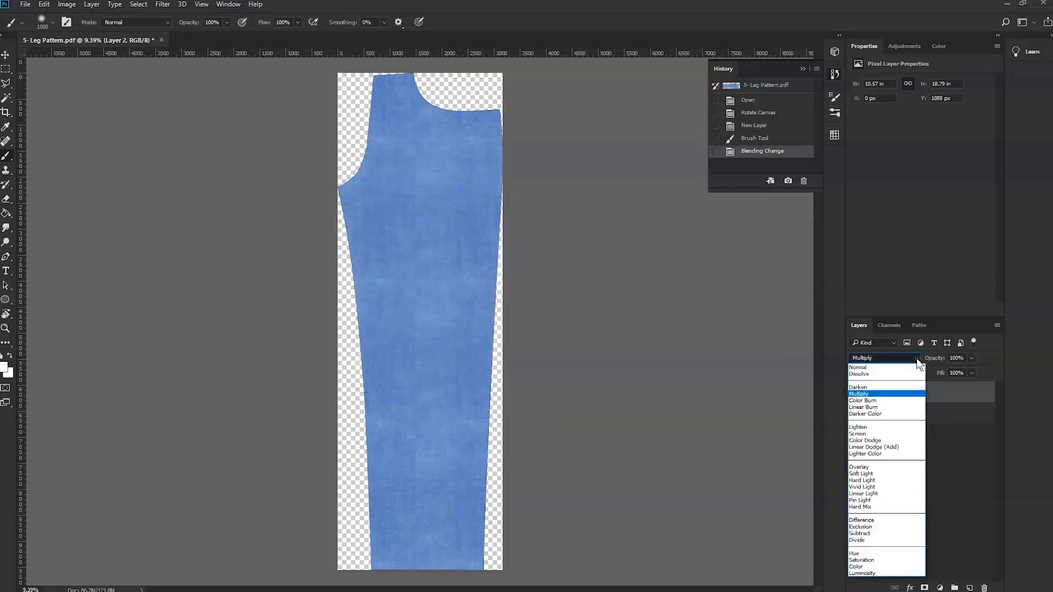
left_click(891, 467)
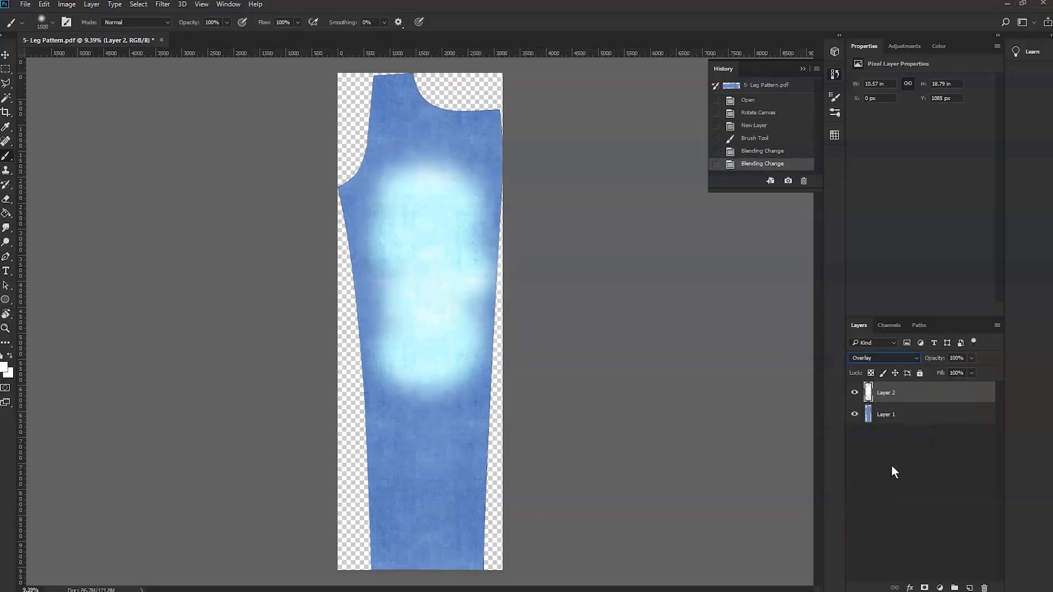
Step: Reduce Layer 2's opacity to 38% and set its blending mode back to Normal
left_click(971, 358)
left_click_drag(974, 370, 935, 373)
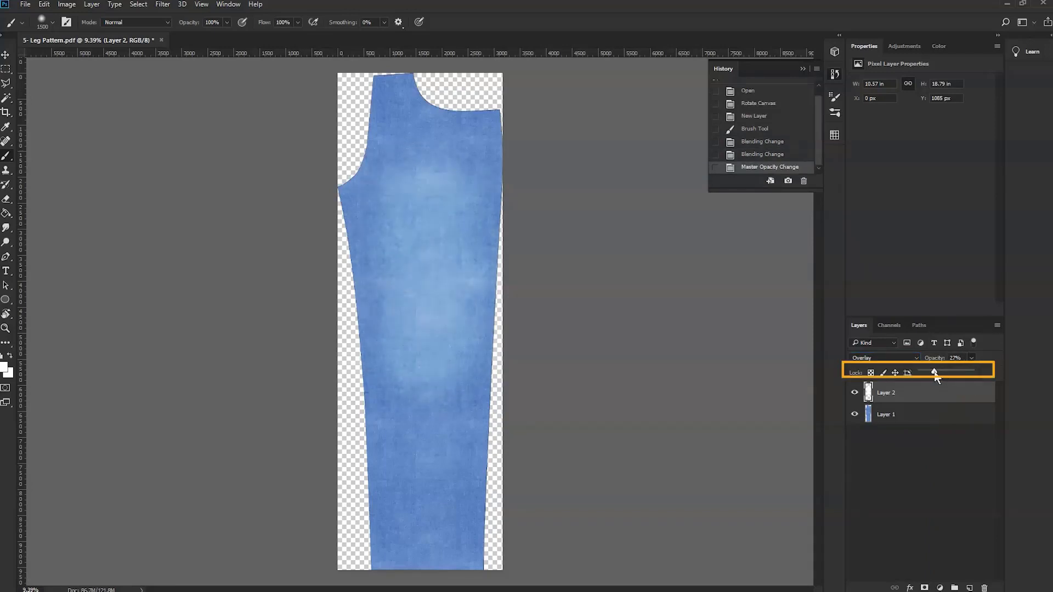
left_click_drag(936, 377, 941, 375)
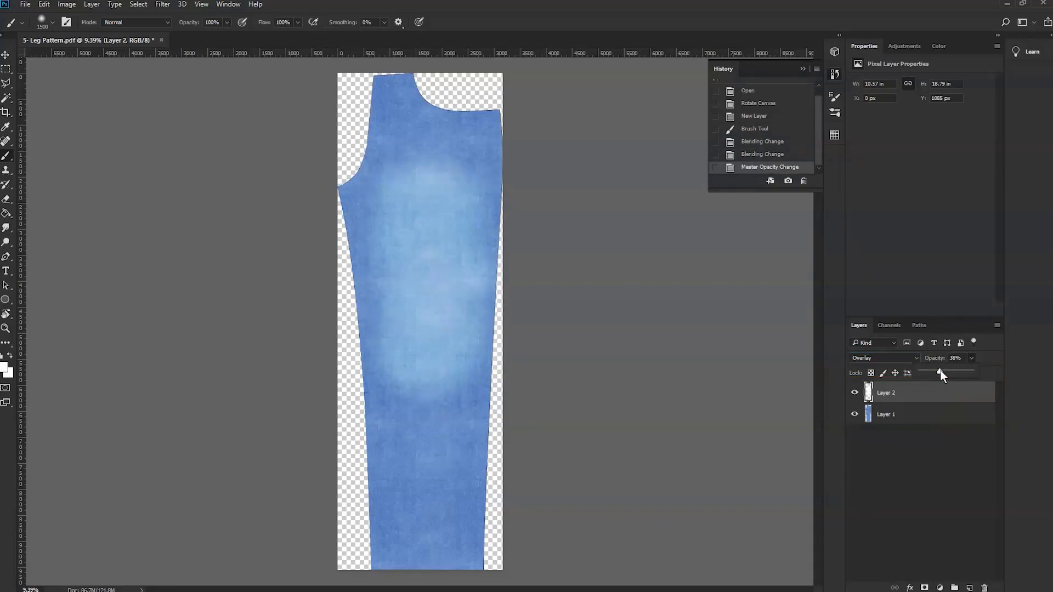
left_click(883, 357)
left_click(866, 363)
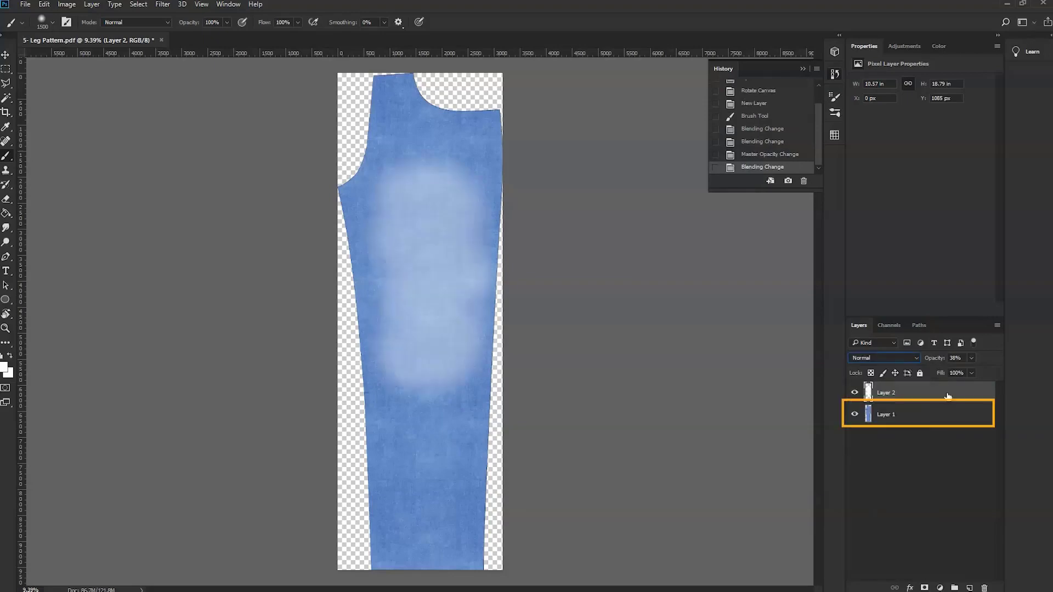
Step: Hide Layer 1 and save the document as 5- Leg Pattern.psd with Maximize Compatibility enabled
left_click(854, 415)
left_click(25, 4)
left_click(39, 111)
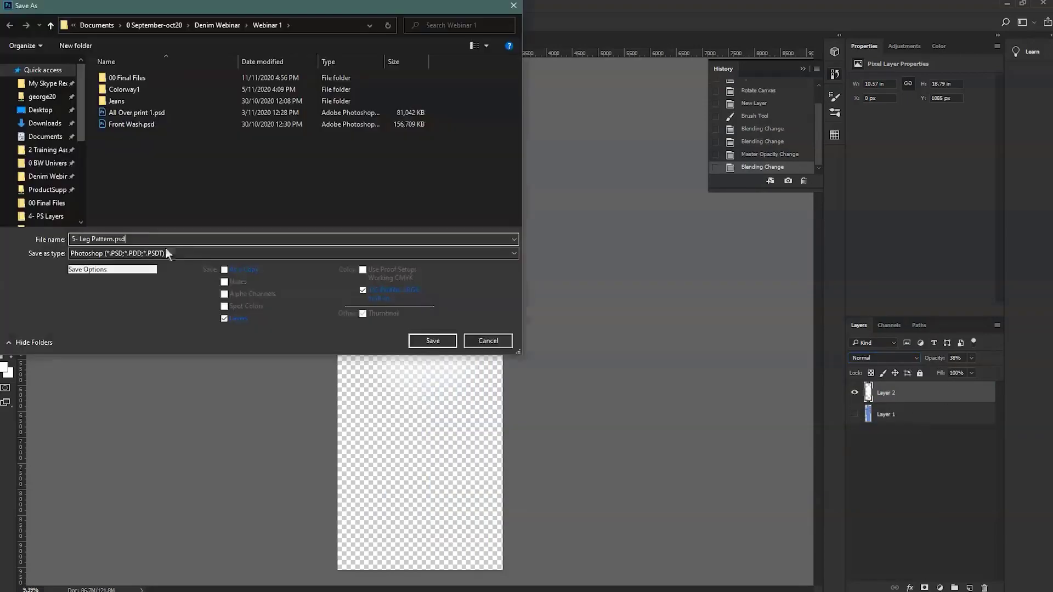
left_click(421, 341)
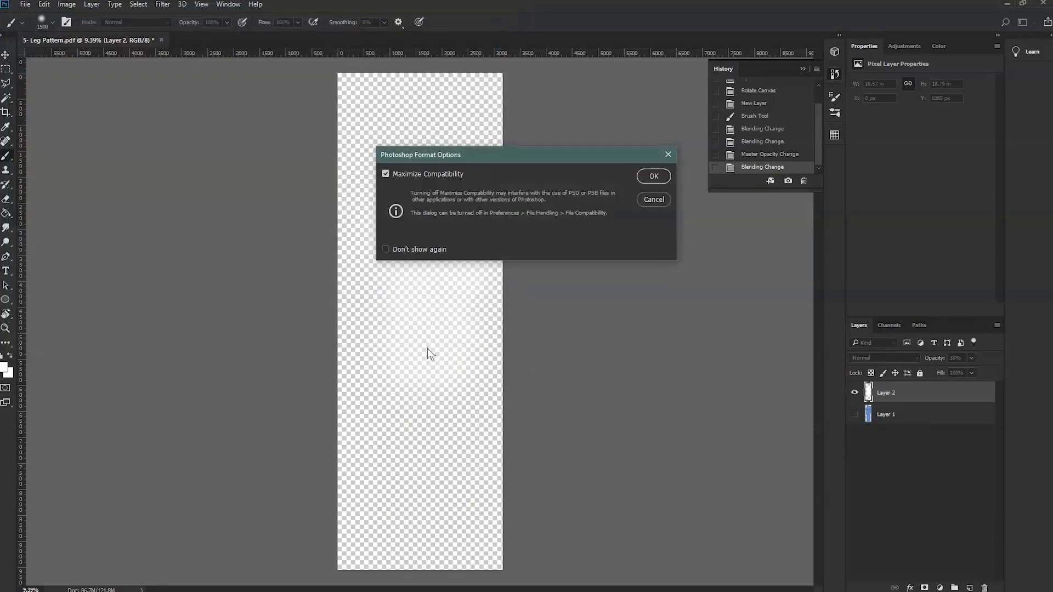
left_click(645, 177)
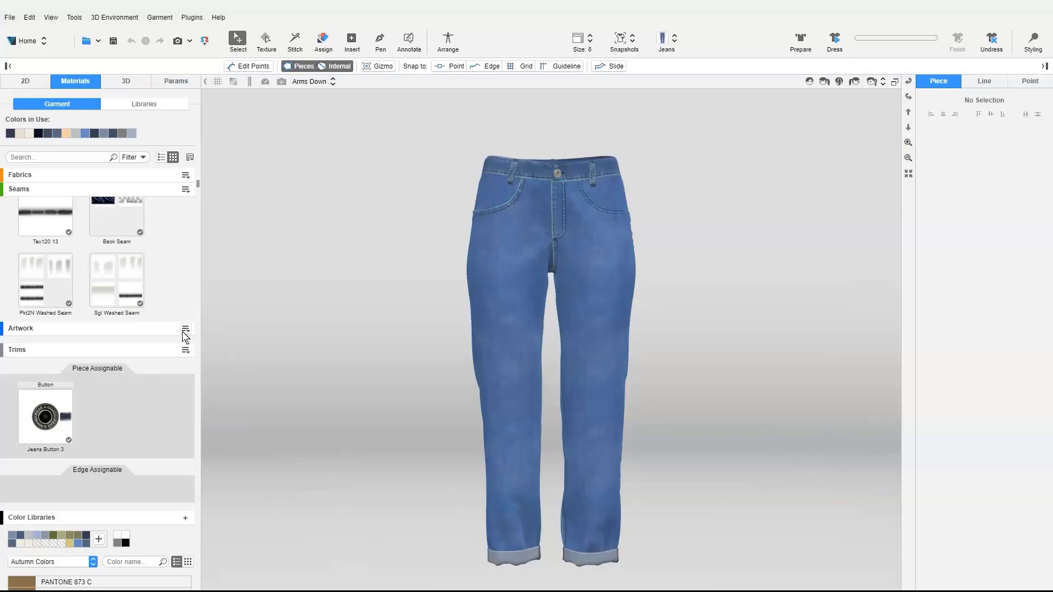
Step: In VStitcher, add 5- Leg Pattern.psd as a new artwork and place it on the front leg of the jeans
left_click(185, 330)
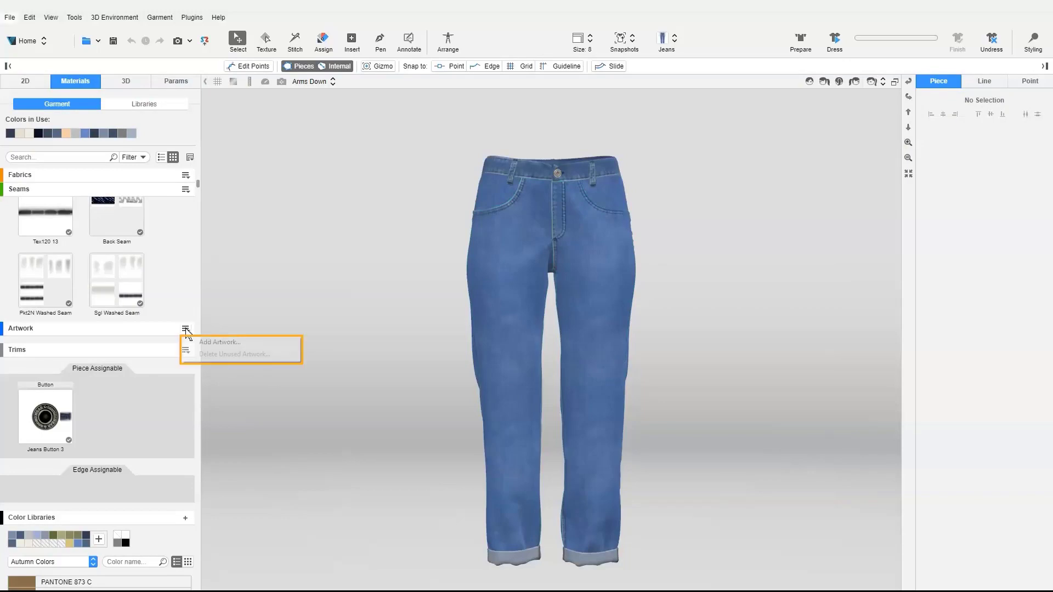
left_click(189, 341)
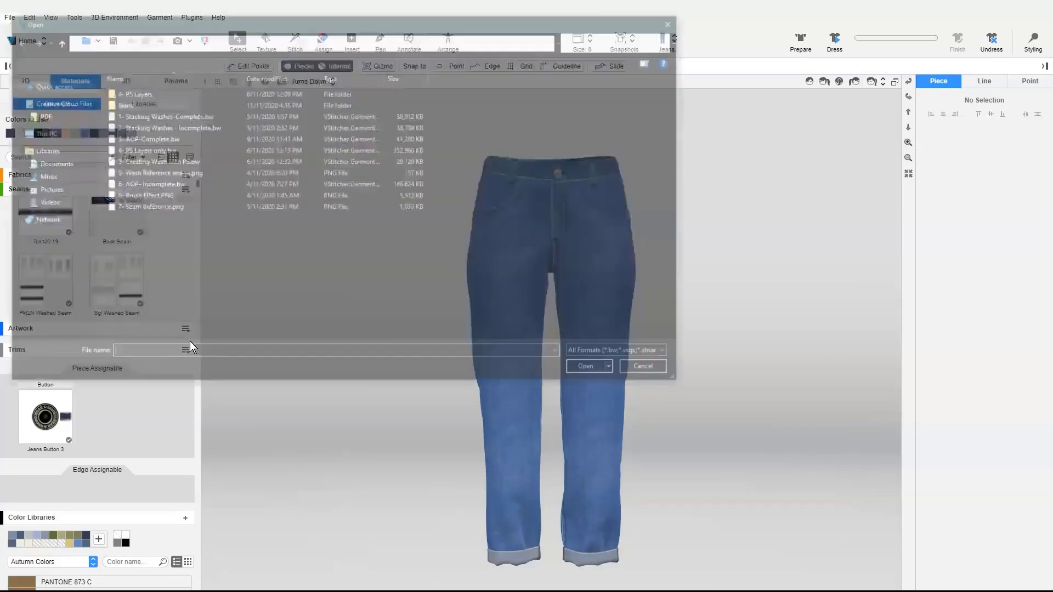
left_click(590, 371)
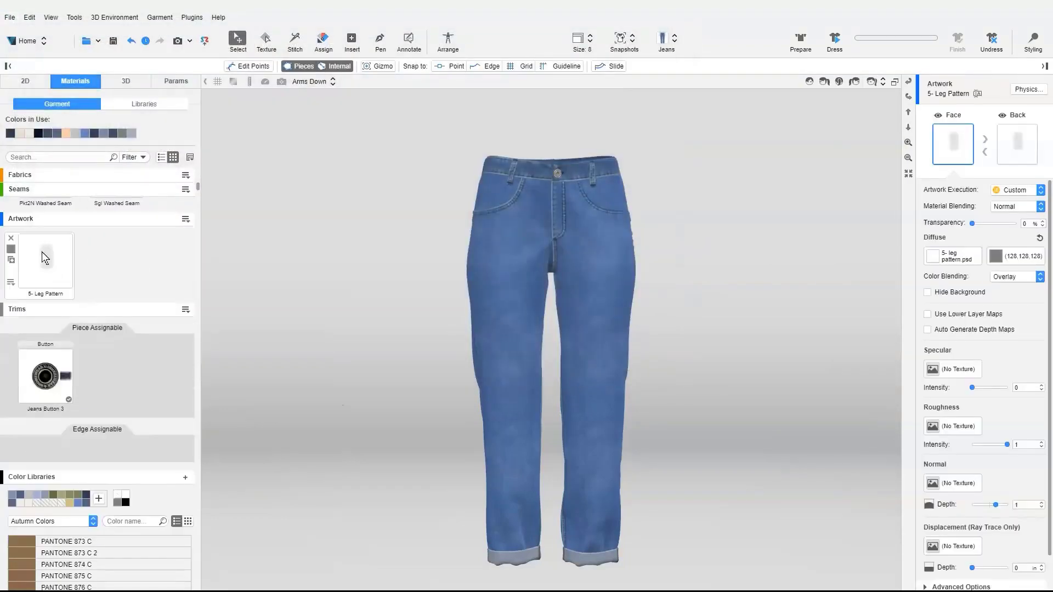
left_click(594, 298)
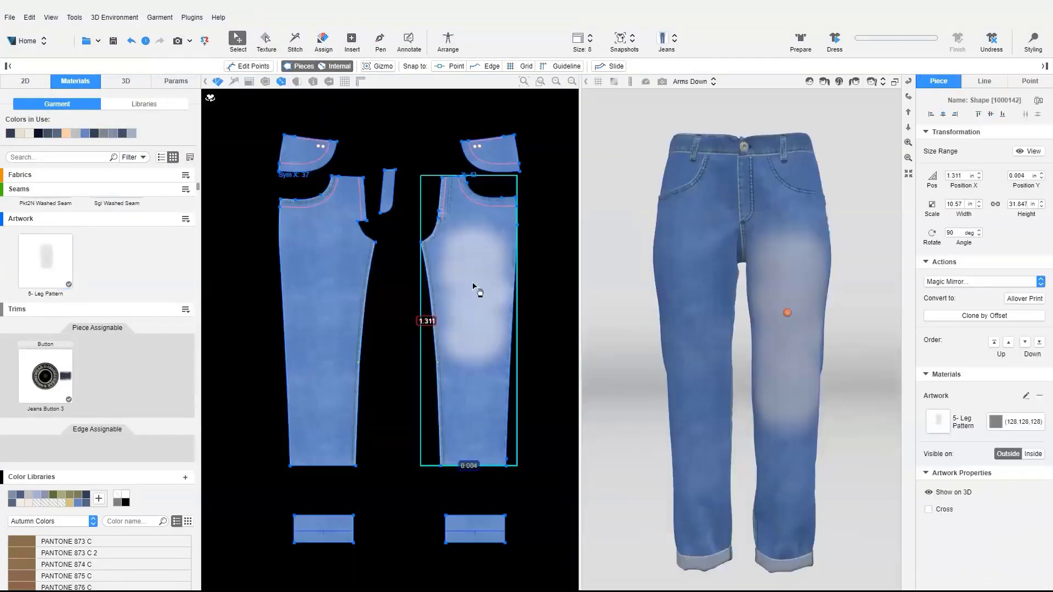
Step: Open the leg artwork's resources, set Material Blending to Overlay, and enable Use Lower Layer Maps
right_click(473, 284)
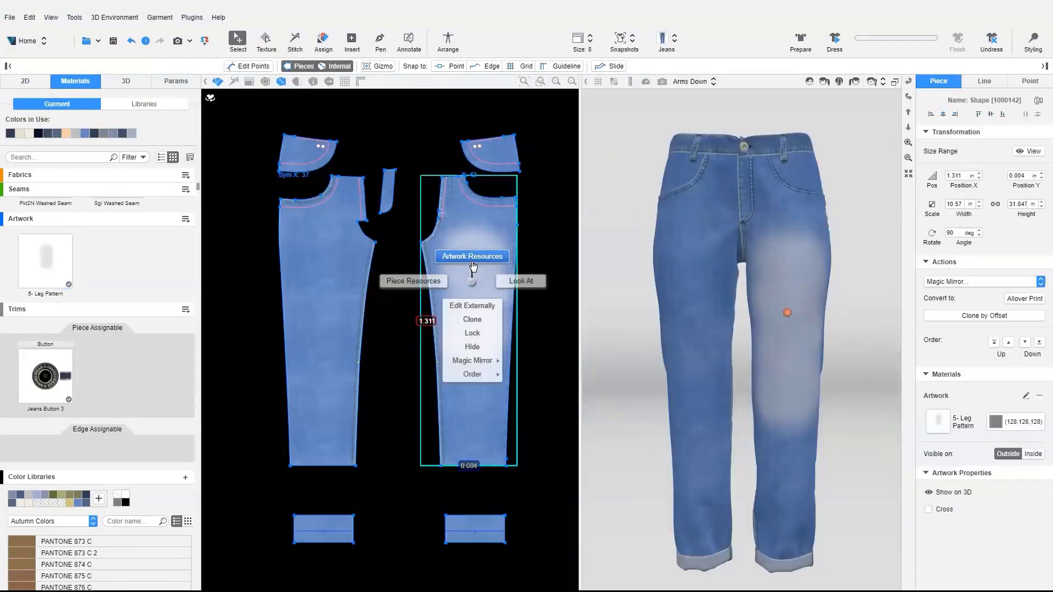
left_click(472, 257)
left_click(1015, 206)
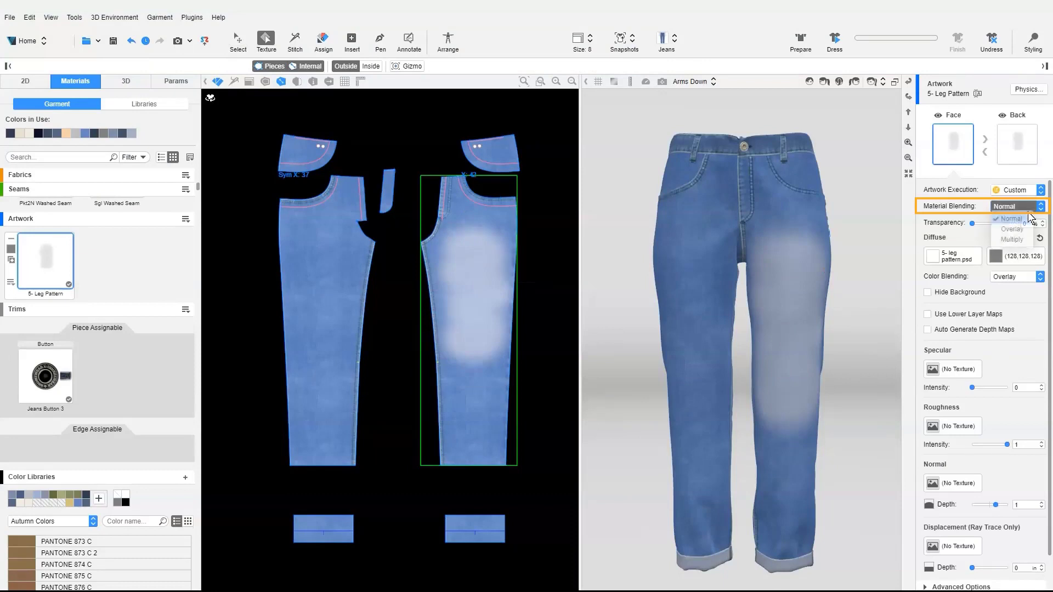
left_click(1003, 229)
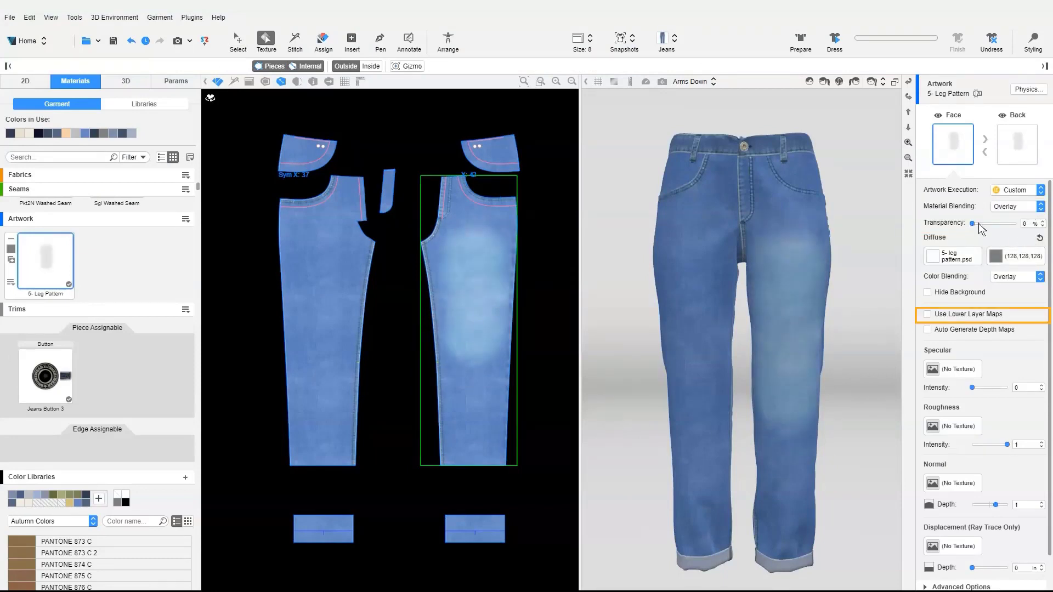
left_click(966, 319)
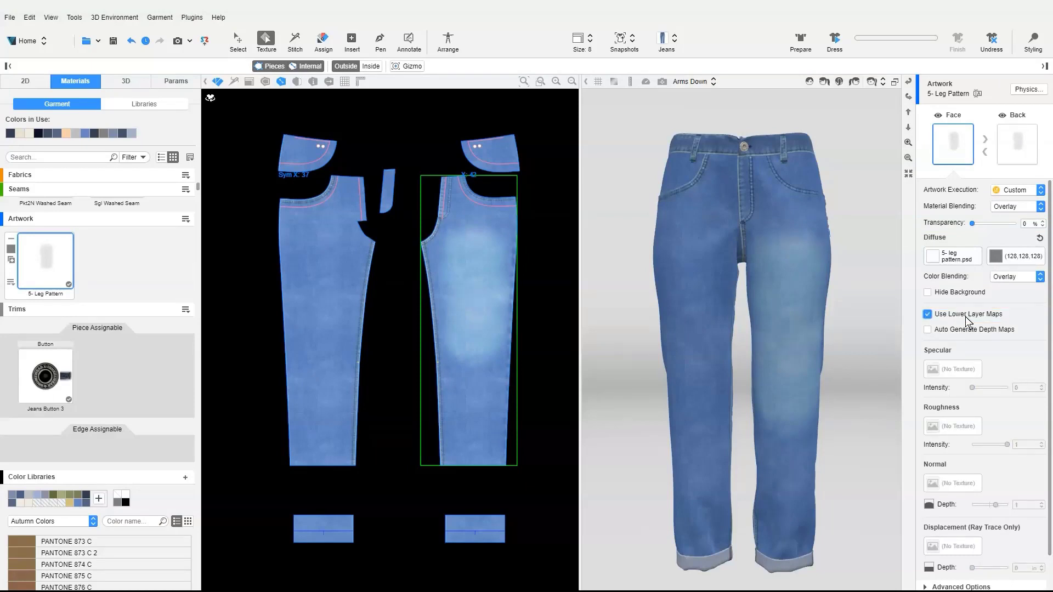
Step: Open the artwork's diffuse image for editing in Photoshop and show Layer 1
left_click(957, 257)
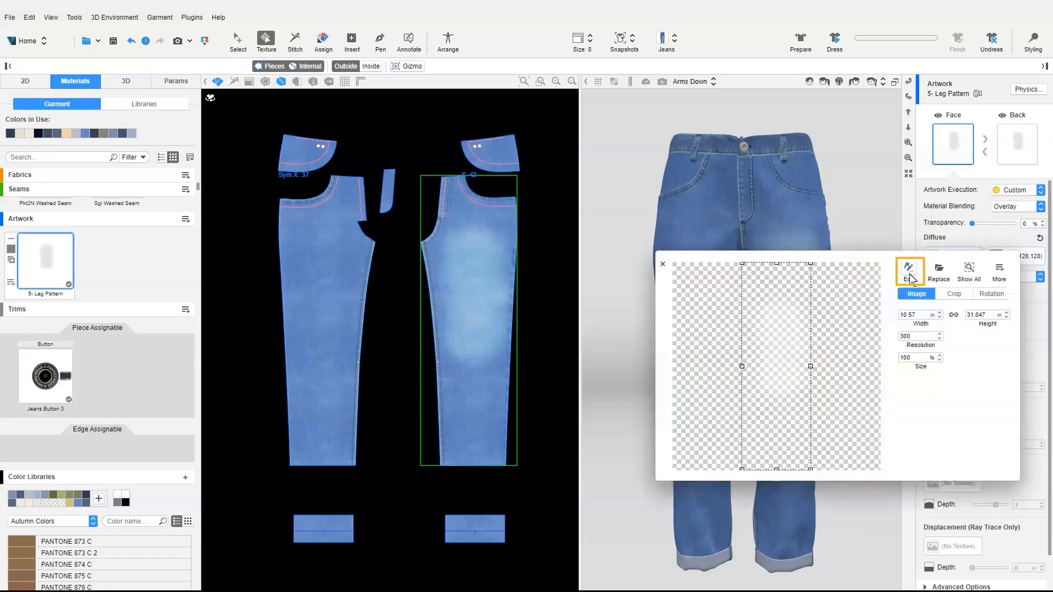
left_click(910, 275)
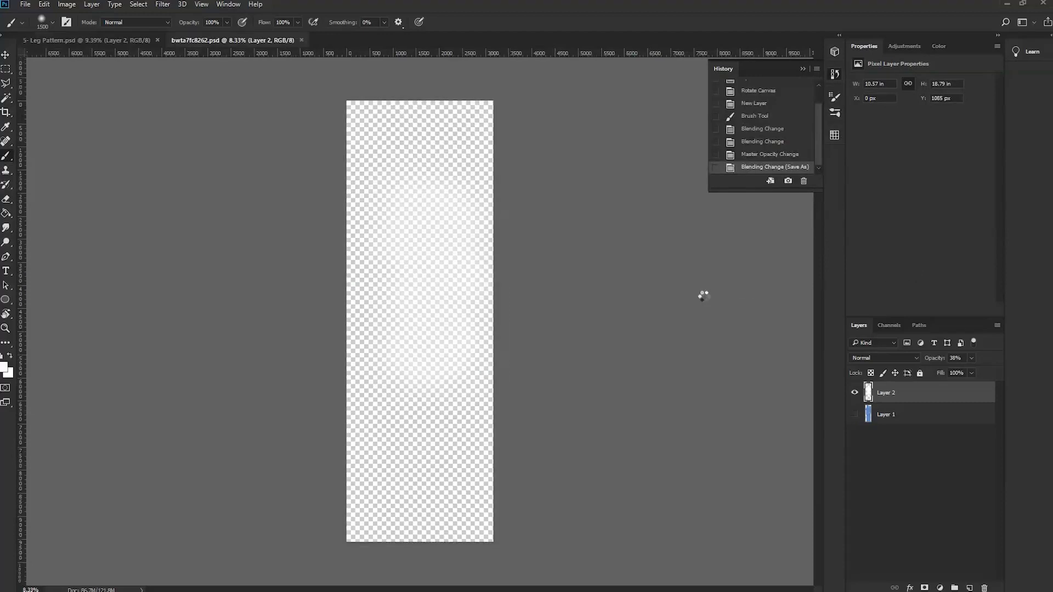
left_click(855, 415)
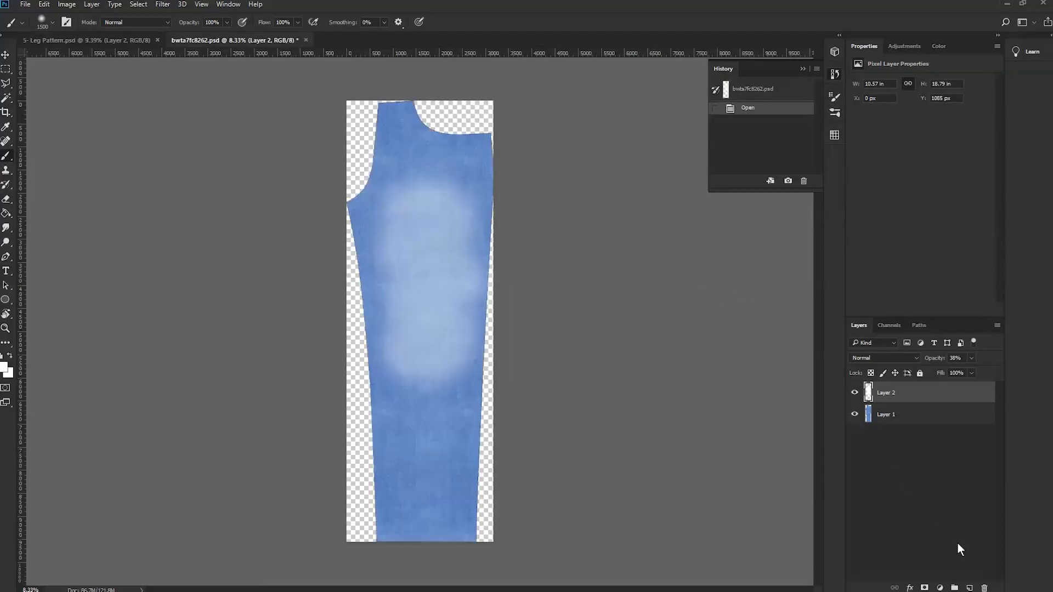
Step: Add a new layer and paint soft white horizontal streaks across the upper leg, starting with a 400 px brush at 40% opacity
left_click(970, 588)
key("bracketleft")
key("bracketleft")
key("bracketleft")
key("bracketleft")
key("bracketleft")
key("bracketleft")
key("bracketleft")
key("bracketleft")
key("bracketleft")
key("4")
left_click_drag(376, 201, 477, 201)
left_click_drag(490, 221, 445, 226)
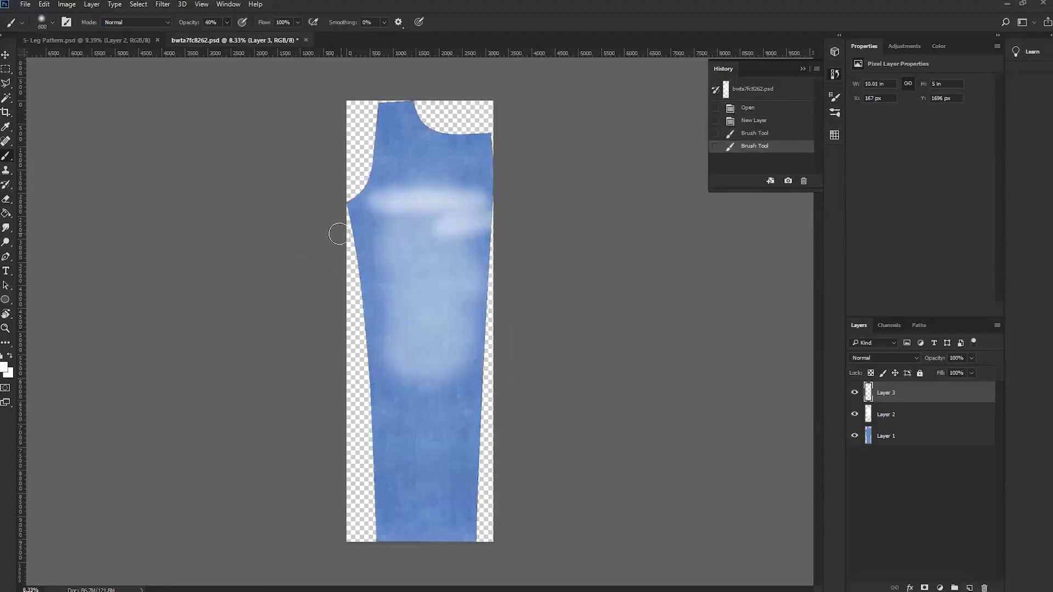
mouse_move(338, 234)
left_mouse_down()
mouse_move(493, 235)
mouse_move(402, 252)
mouse_move(474, 282)
left_mouse_up()
Step: Set Layer 3's blending mode to Overlay and its opacity to 46%
left_click(884, 358)
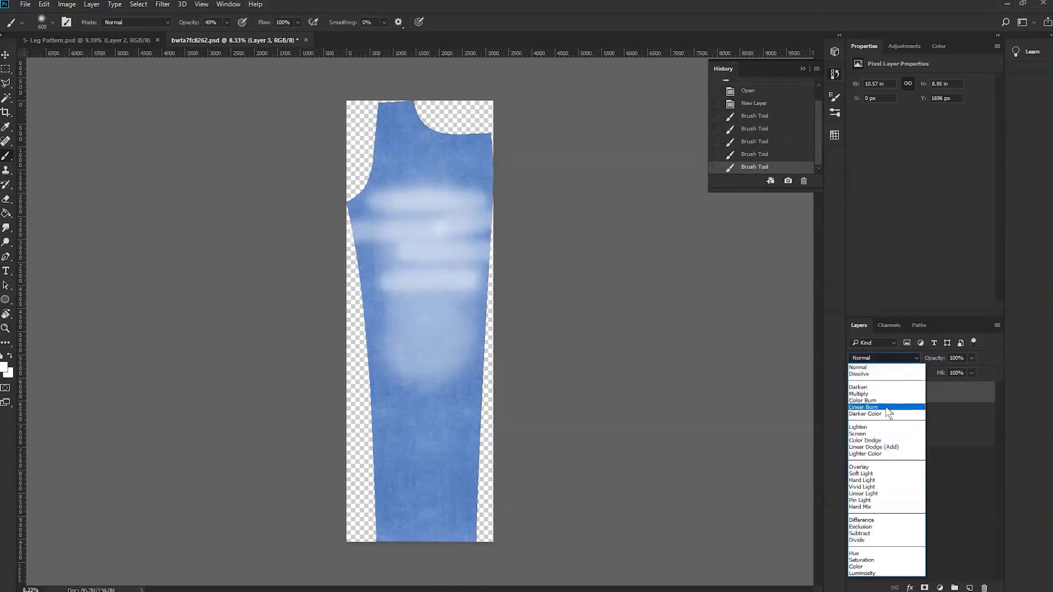
left_click(882, 467)
left_click(971, 358)
left_click_drag(969, 369, 940, 369)
Step: Hide Layer 1, save the edited PSD, and accept the changed artwork file in VStitcher
left_click(855, 437)
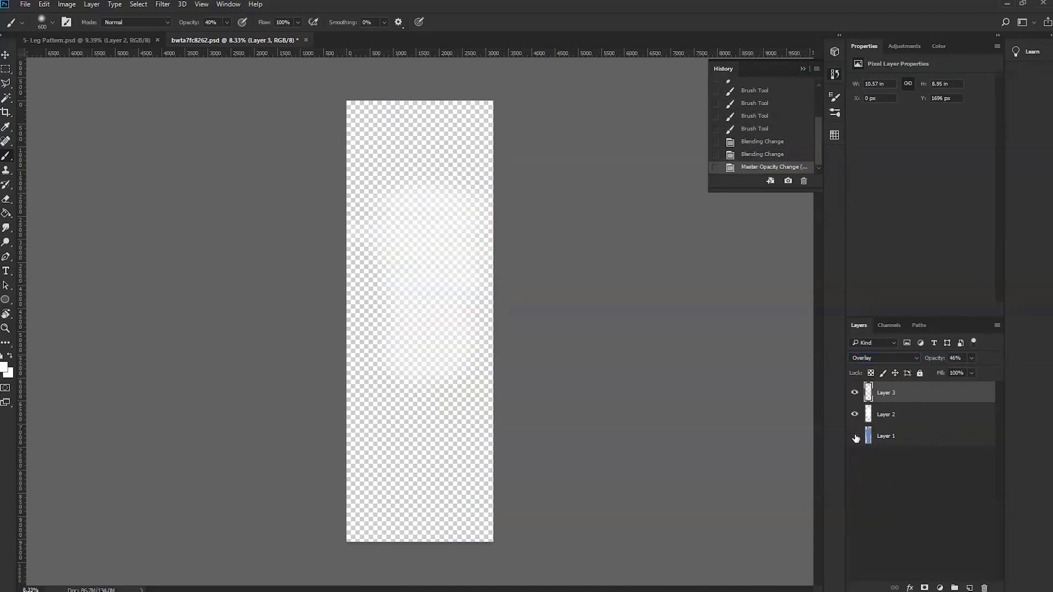
left_click(25, 5)
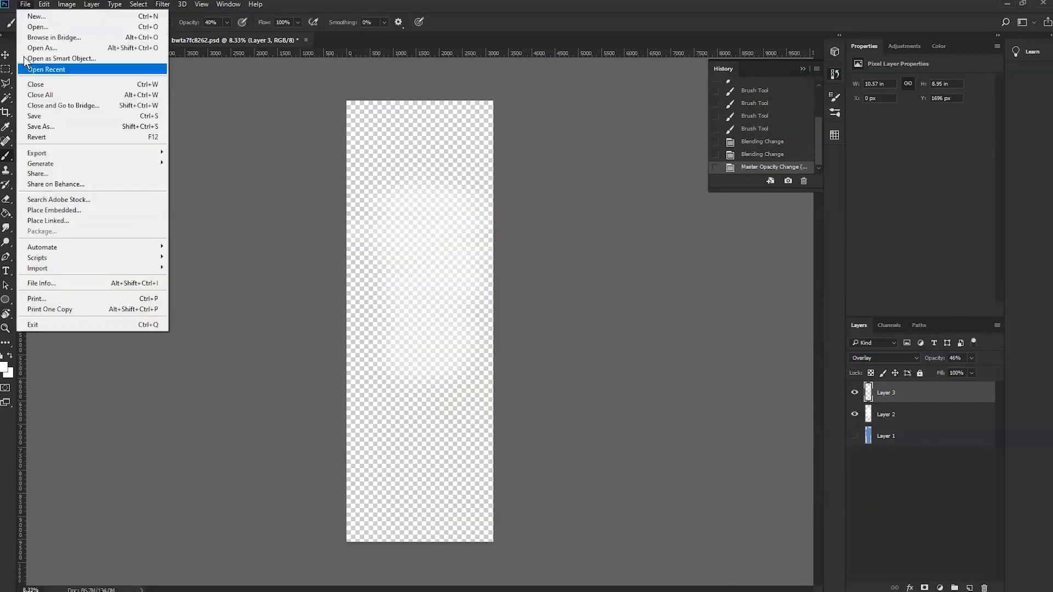
left_click(66, 116)
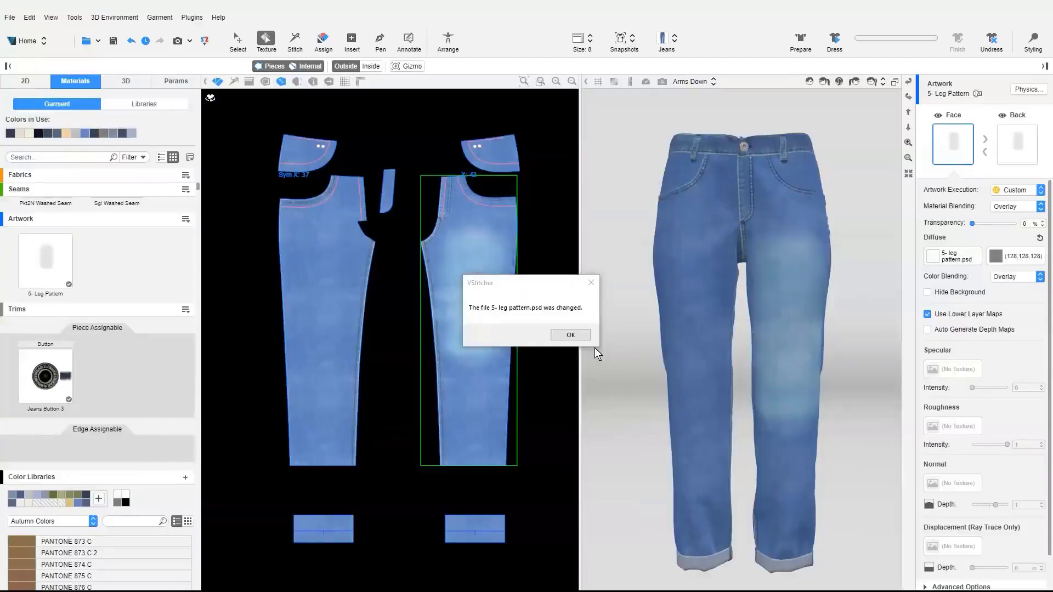
left_click(585, 334)
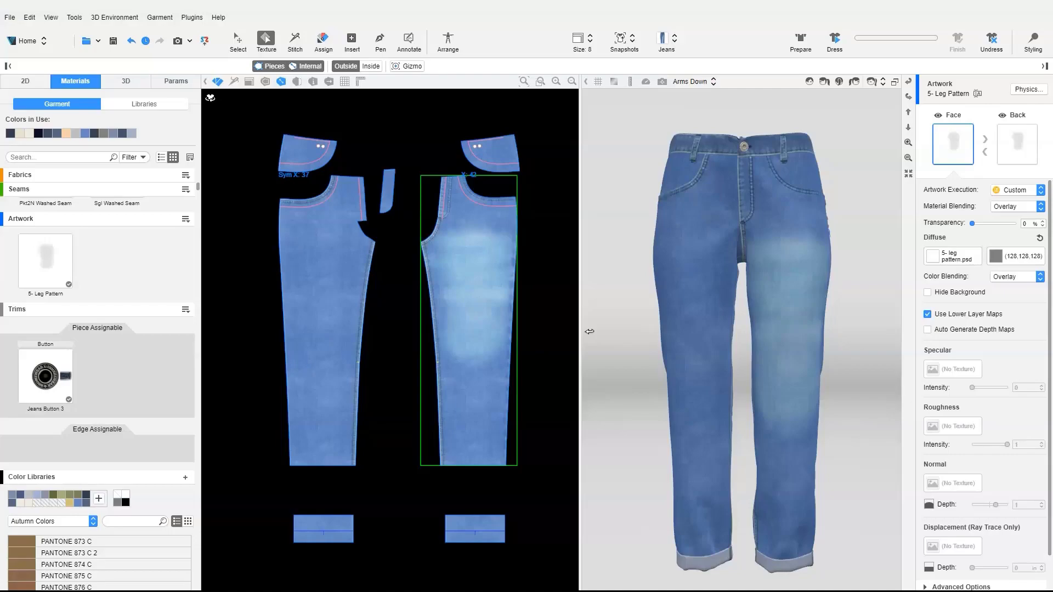
Step: In Photoshop, show Layer 1 of bwtfa408397.psd and add a new layer above Layer 3
key("alt+Tab")
left_click(854, 435)
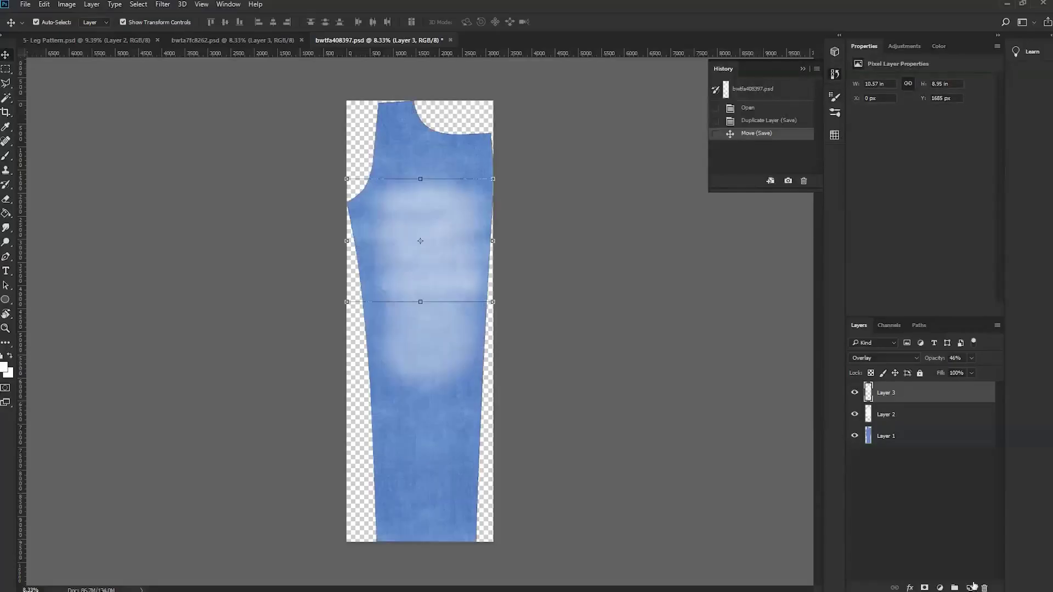
left_click(969, 588)
Step: Paint soft black shading on Layer 4 along the leg's edges and across the thigh with the brush at 14% opacity
key("b")
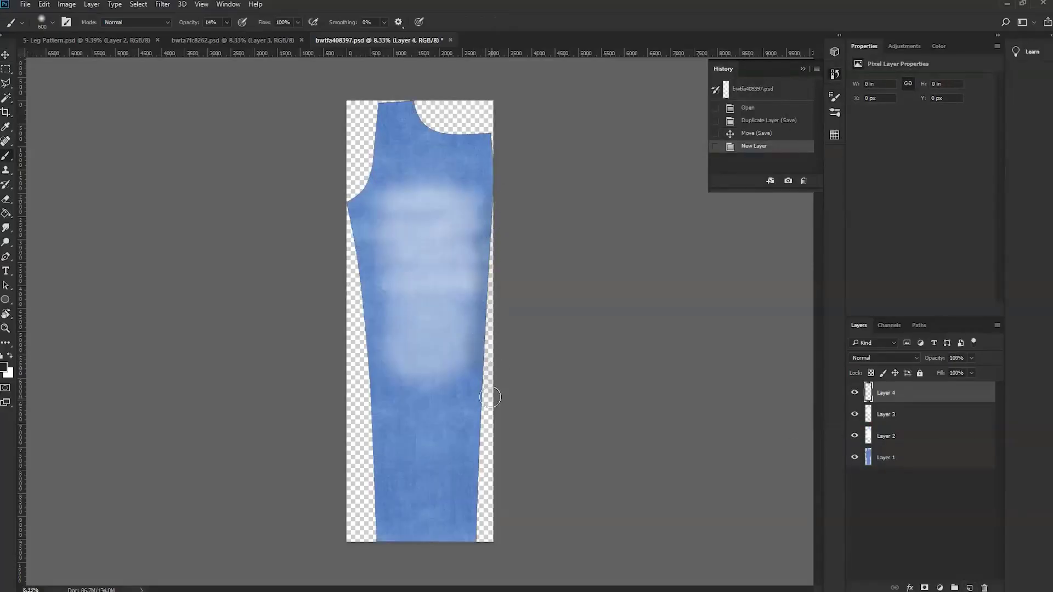
left_click_drag(476, 501, 475, 522)
mouse_move(378, 116)
left_mouse_down()
mouse_move(377, 159)
mouse_move(347, 234)
mouse_move(390, 543)
left_mouse_up()
mouse_move(497, 210)
left_mouse_down()
mouse_move(326, 222)
mouse_move(485, 266)
left_mouse_up()
mouse_move(490, 295)
left_mouse_down()
mouse_move(336, 307)
mouse_move(443, 331)
left_mouse_up()
left_click_drag(489, 364, 408, 379)
Step: Soften the dark streaks across the thigh on Layer 4 with the Eraser at 56% opacity
key("e")
mouse_move(454, 262)
left_mouse_down()
mouse_move(339, 270)
mouse_move(378, 241)
left_mouse_up()
mouse_move(369, 214)
left_mouse_down()
mouse_move(464, 223)
mouse_move(505, 202)
mouse_move(403, 213)
left_mouse_up()
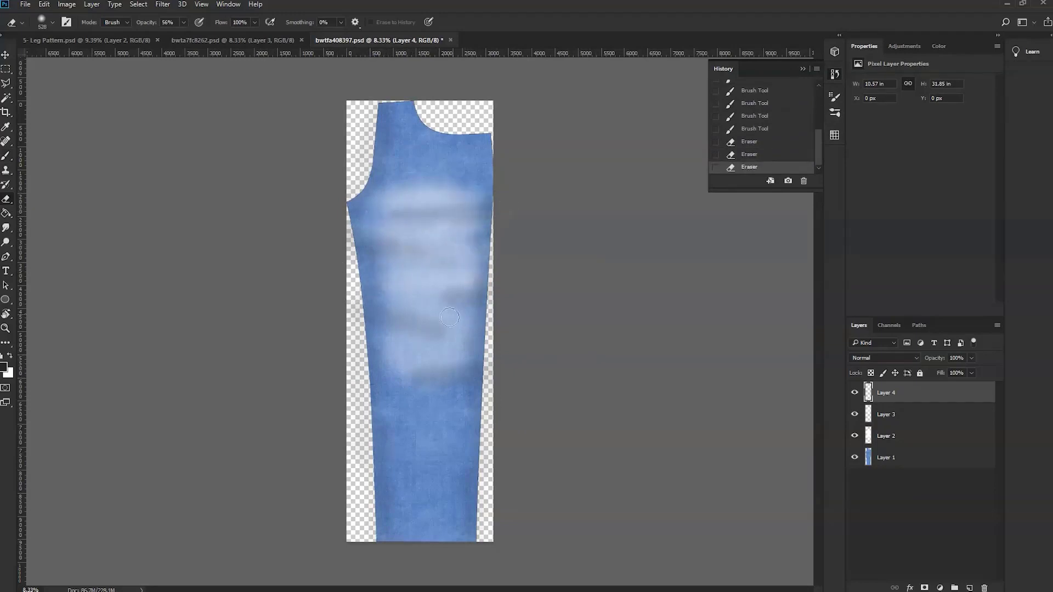
mouse_move(450, 317)
left_mouse_down()
mouse_move(493, 333)
mouse_move(406, 335)
left_mouse_up()
mouse_move(421, 290)
left_mouse_down()
mouse_move(471, 285)
mouse_move(447, 310)
left_mouse_up()
left_click_drag(478, 380, 442, 382)
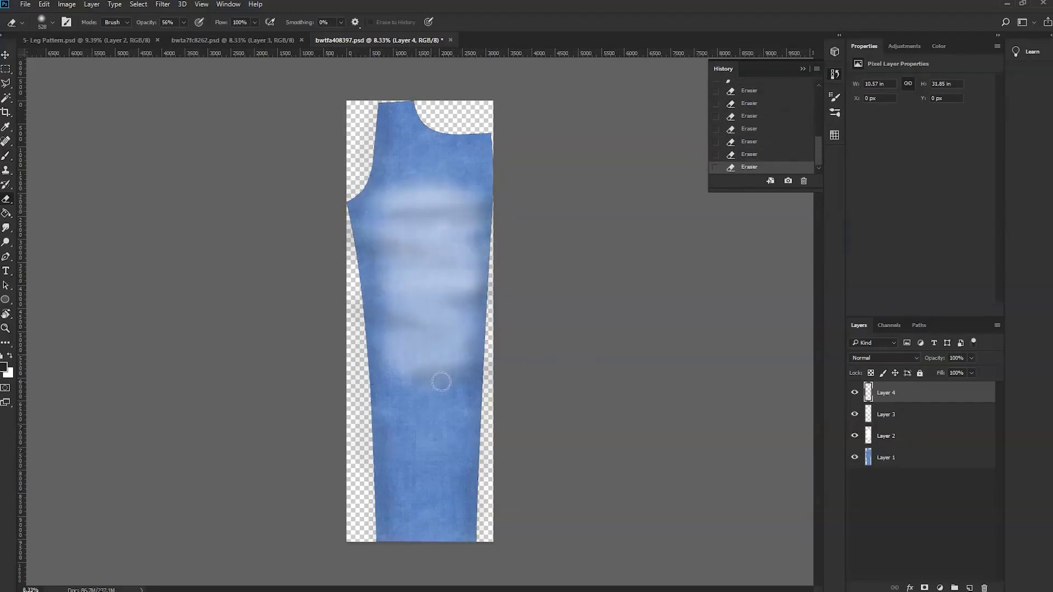
Step: Hide Layer 1, save the shaded PSD, and accept the updated leg artwork in VStitcher
left_click(855, 457)
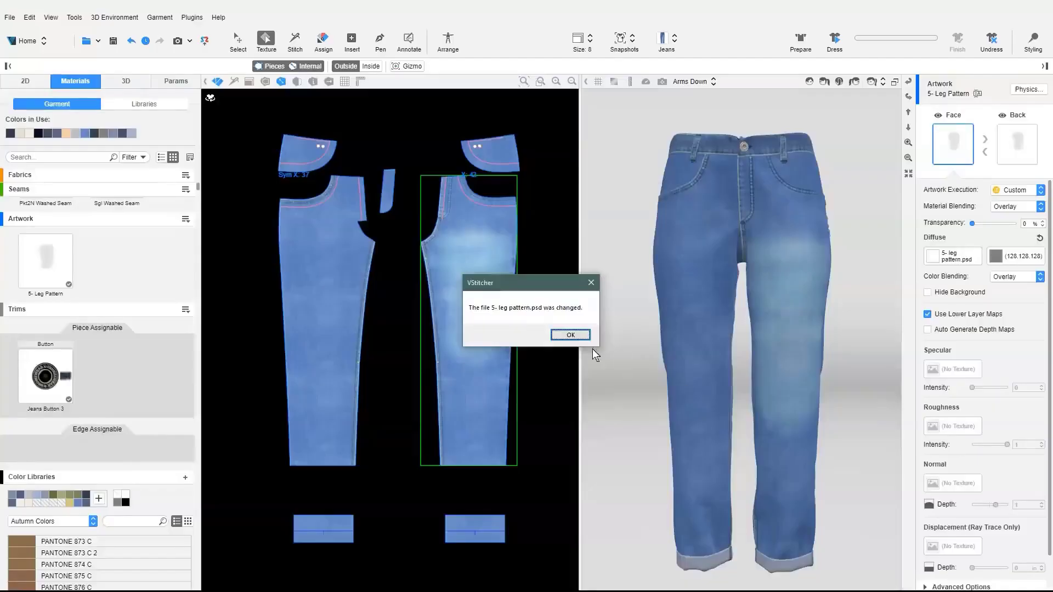
left_click(581, 335)
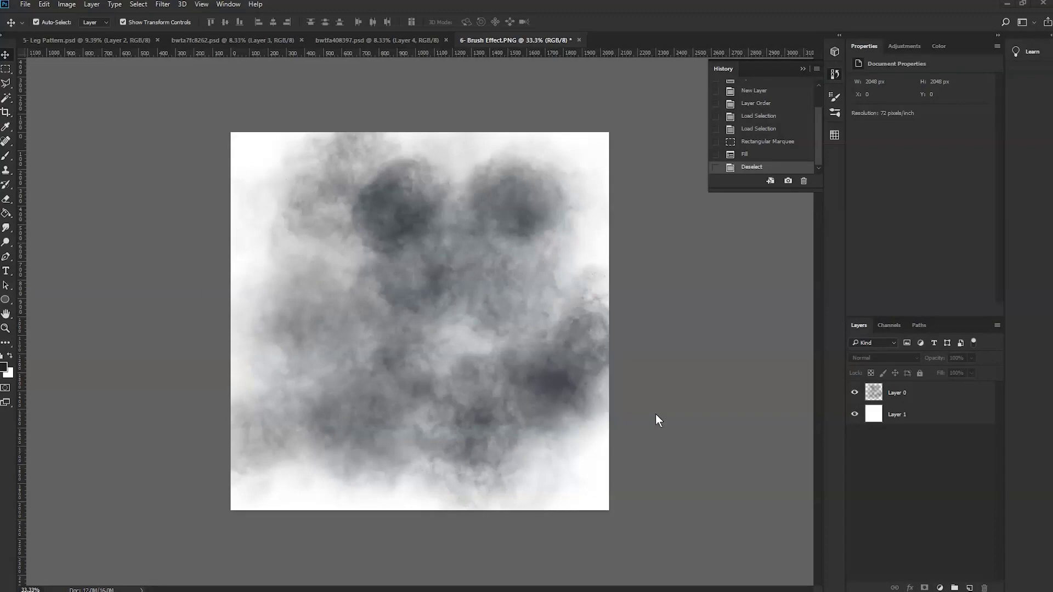
Step: In Photoshop's 6- Brush Effect.PNG, hide Layer 1 and show it again, and duplicate Layer 0 three times
left_click(854, 415)
left_click(854, 415)
left_click(958, 401)
key("ctrl+j")
key("ctrl+j")
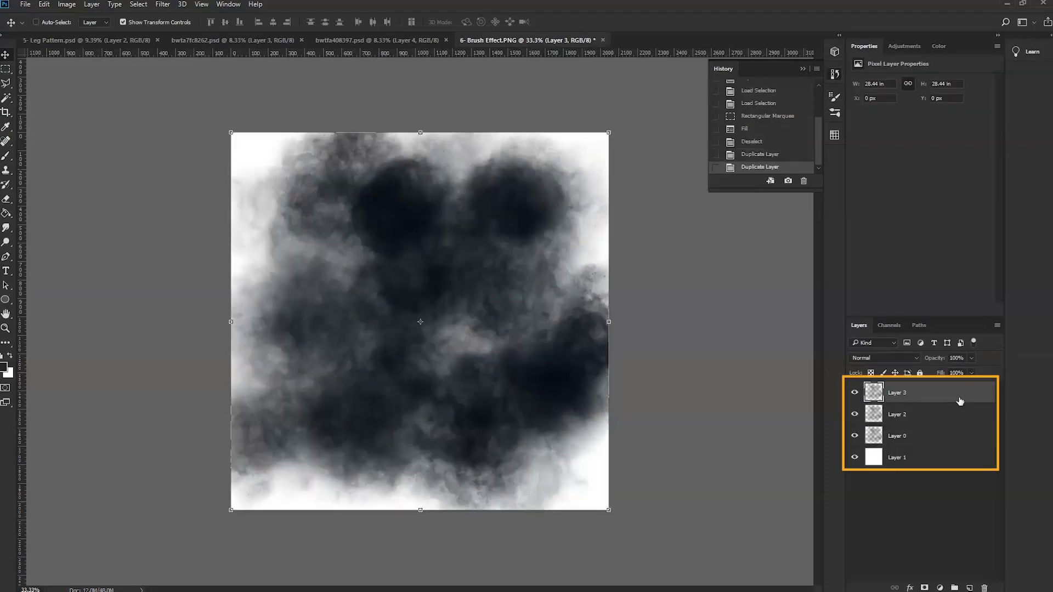
key("ctrl+j")
Step: Offset Layers 4, 3, 2 and 0 by 1024 px horizontally and vertically, each towards a different canvas corner
left_click_drag(478, 249, 292, 436, "ctrl")
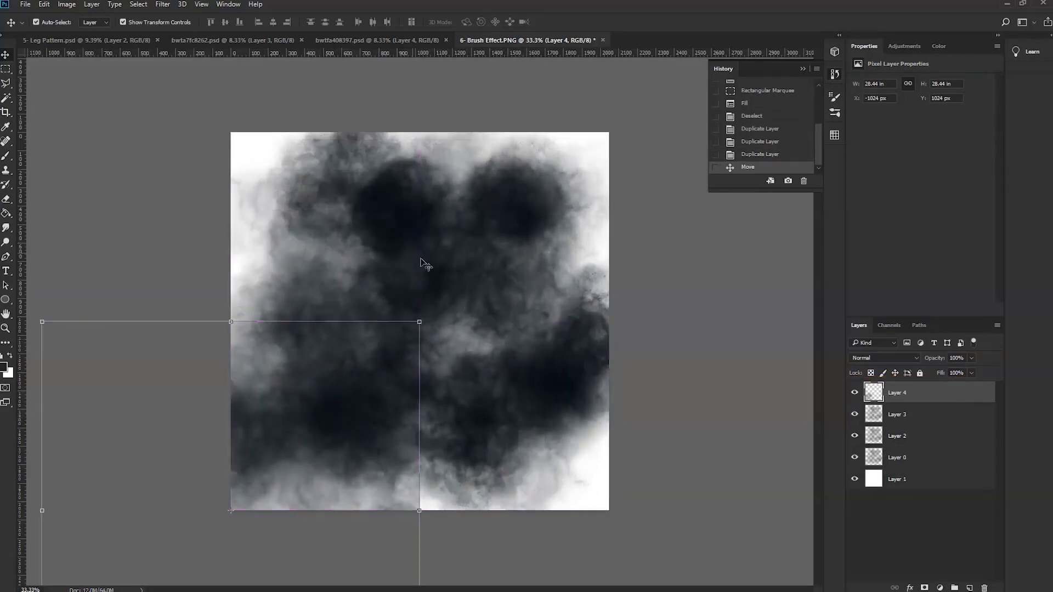
left_click_drag(426, 265, 551, 420)
left_click_drag(387, 428, 577, 238)
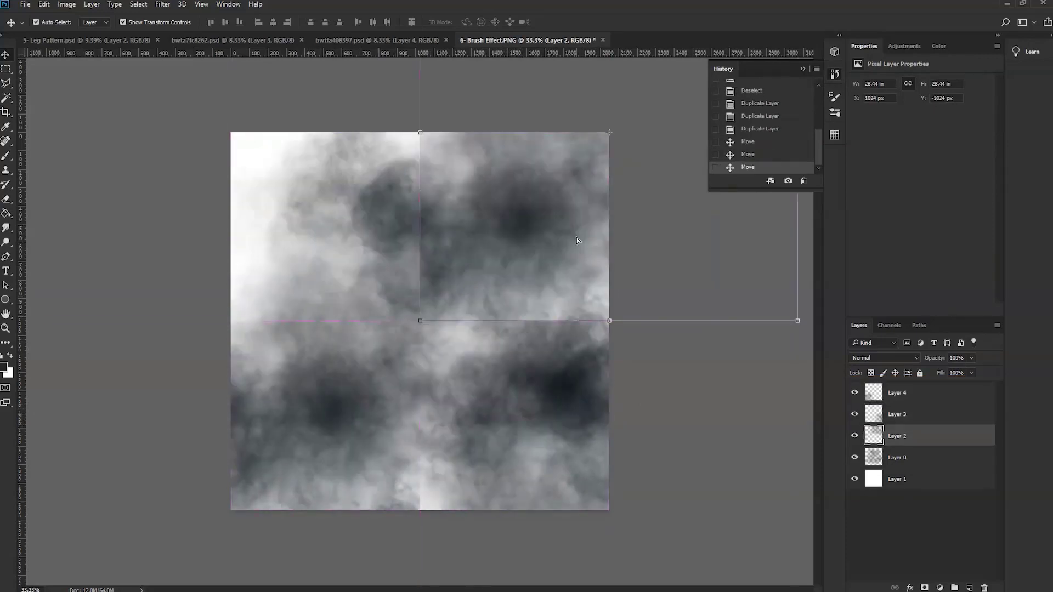
left_click_drag(380, 260, 340, 239)
left_click(693, 421)
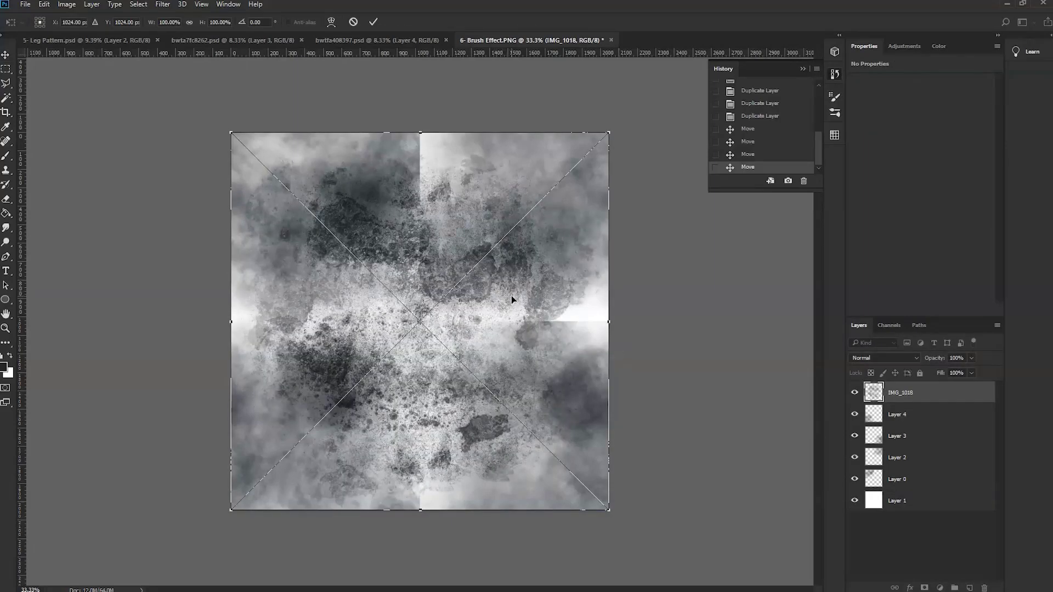
Step: Scale the placed IMG_1018 grunge texture to about 87% and position it slightly left of the canvas centre
mouse_move(511, 292)
left_mouse_down()
mouse_move(494, 311)
mouse_move(512, 281)
left_mouse_up()
left_click_drag(609, 133, 562, 178, "shift")
left_click_drag(482, 267, 495, 245)
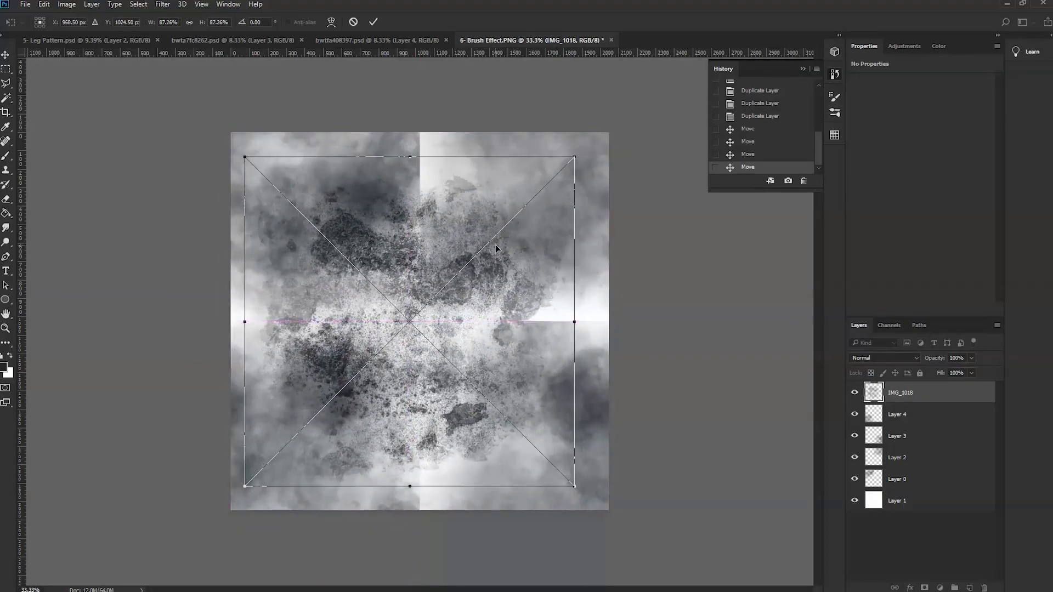
key("Return")
Step: Rasterize IMG_1018 for erasing, then soften the hard vertical seam near the canvas's upper centre on Layer 0 with the Eraser
key("e")
left_click(500, 262)
key("Return")
mouse_move(411, 199)
left_mouse_down()
mouse_move(425, 213)
mouse_move(402, 179)
mouse_move(415, 184)
left_mouse_up()
left_click(909, 478)
left_click(407, 178)
left_click(404, 175)
left_click(407, 186)
left_click(408, 197)
Step: Erase the hard seams on the remaining cloud layers, including Layer 3's horizontal edge and more of Layer 0's vertical edge
left_click(902, 455)
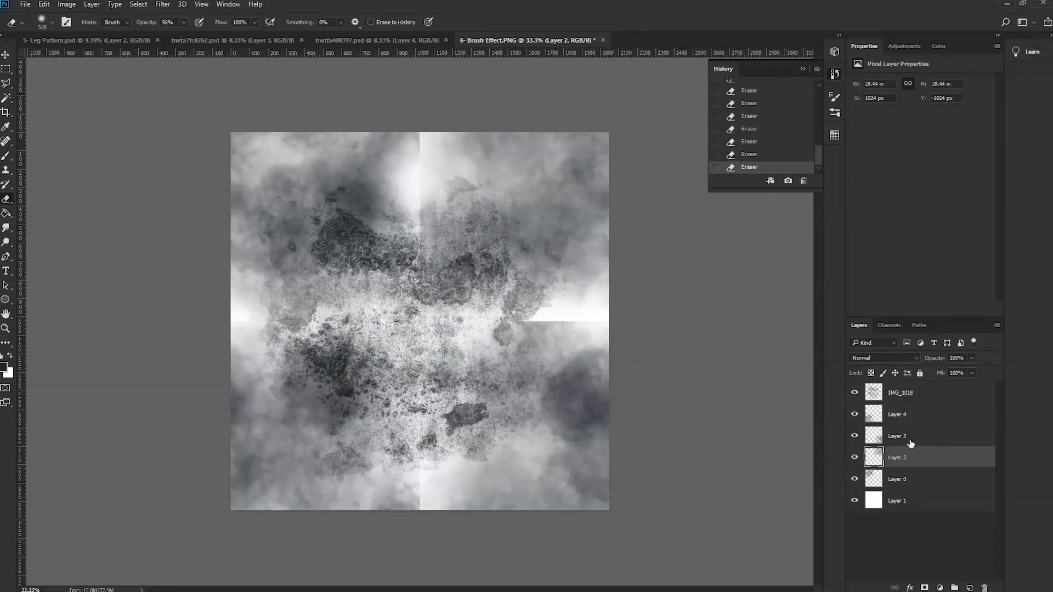
left_click(905, 436)
left_click_drag(540, 310, 565, 312)
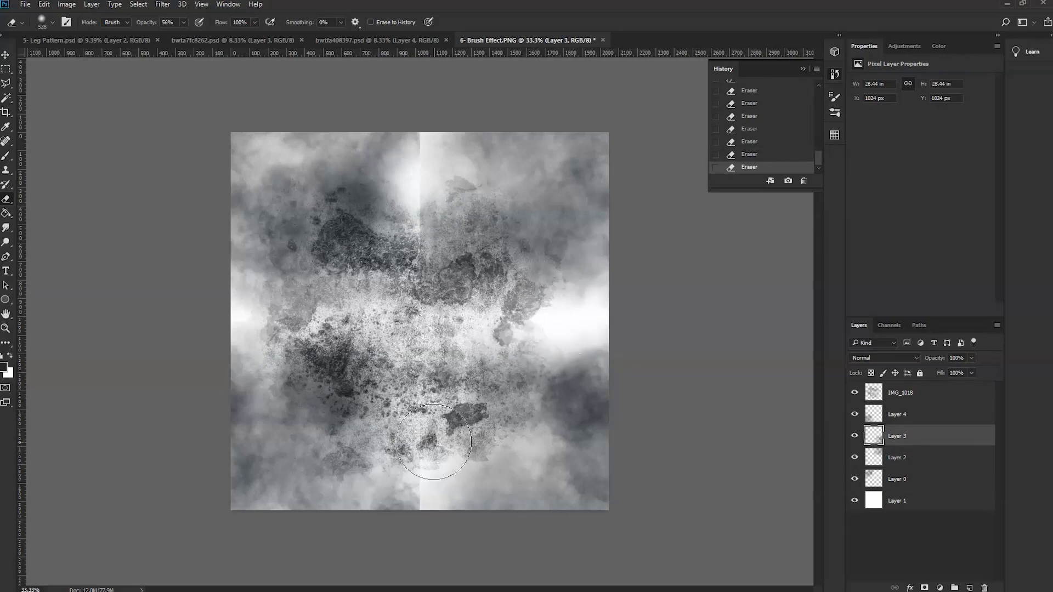
left_click(907, 414)
left_click(906, 476)
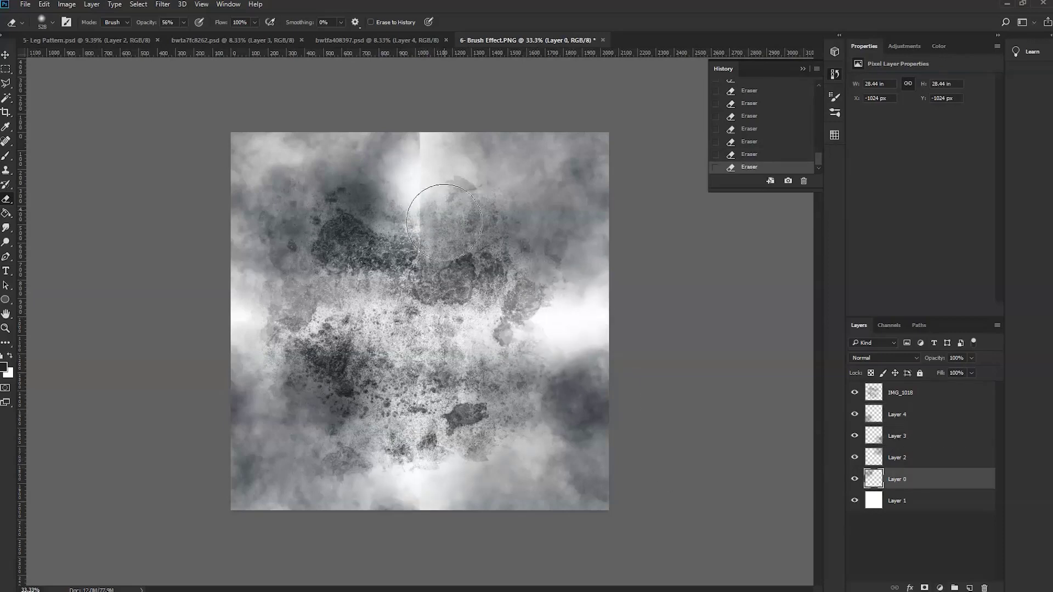
mouse_move(409, 220)
left_mouse_down()
mouse_move(430, 234)
mouse_move(408, 203)
mouse_move(433, 178)
mouse_move(420, 179)
left_mouse_up()
left_click(902, 456)
left_click(902, 415)
left_click(903, 477)
Step: Fade the IMG_1018 speckles left of the canvas centre with a larger eraser
left_click(927, 393)
key("bracketright")
key("bracketright")
key("bracketright")
left_click_drag(353, 288, 341, 296)
Step: Clone IMG_1018 speckles with the Clone Stamp into the upper-right, right-edge, lower-right and lower-left areas of the texture
right_click(6, 202)
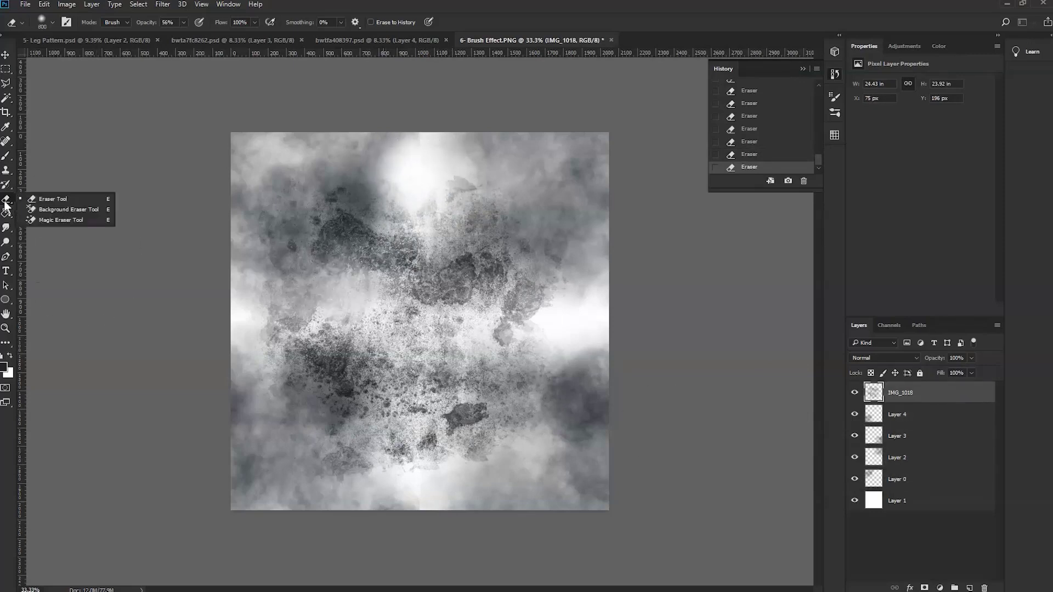
left_click(6, 171)
left_click(339, 301, "alt")
left_click_drag(523, 211, 507, 208)
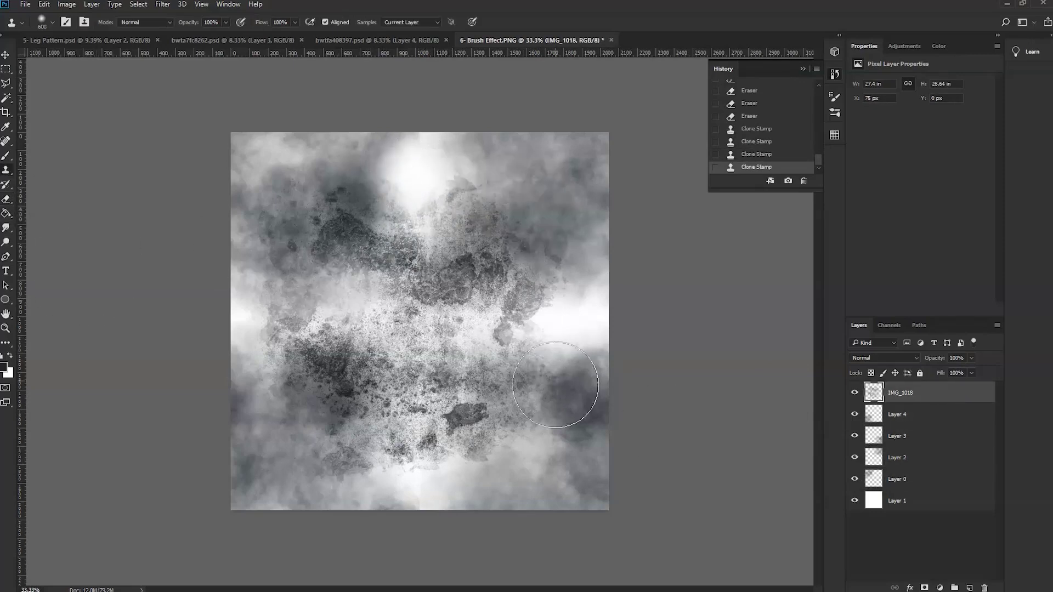
left_click_drag(551, 313, 564, 317)
left_click(356, 398, "alt")
left_click(557, 458)
left_click_drag(312, 432, 282, 459)
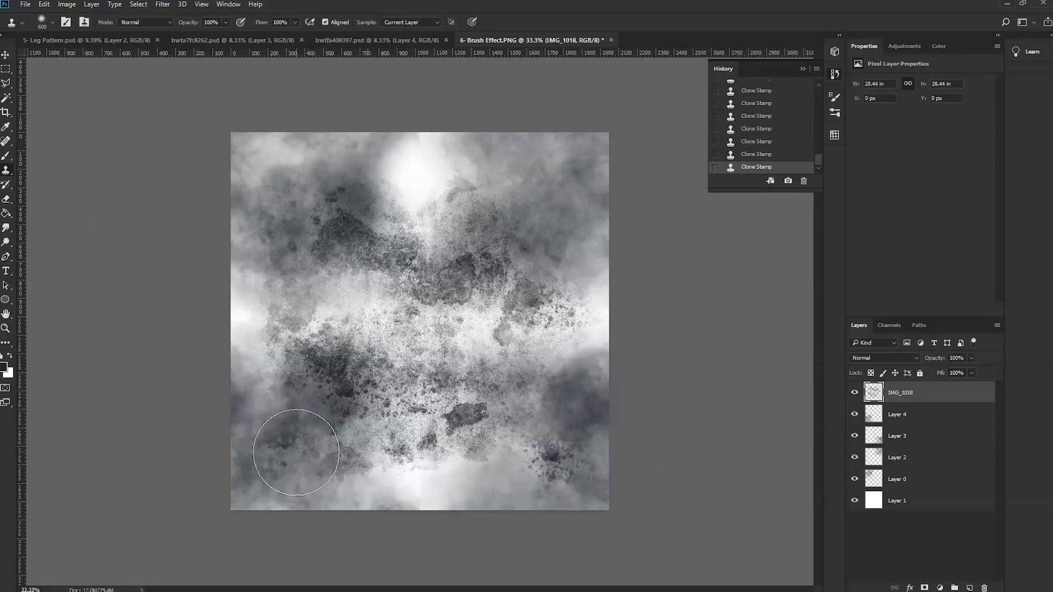
Step: Clone more grunge detail across the upper-left, upper-centre, middle-left and upper-right areas of the texture
left_click_drag(291, 186, 348, 183)
left_click_drag(441, 182, 432, 190)
left_click_drag(345, 296, 370, 296)
left_click(280, 310)
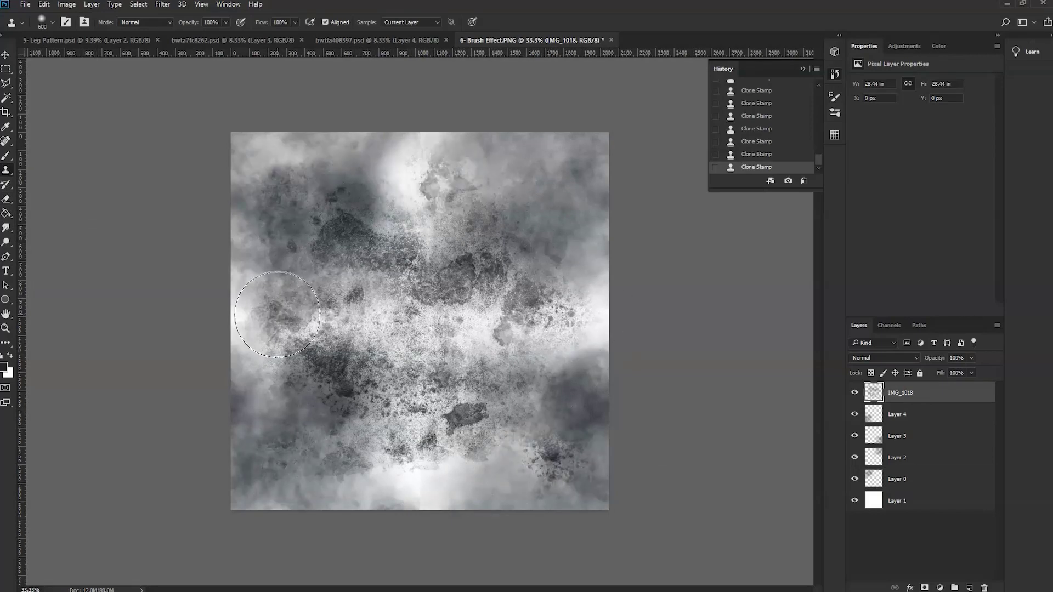
left_click(397, 188)
left_click(558, 189)
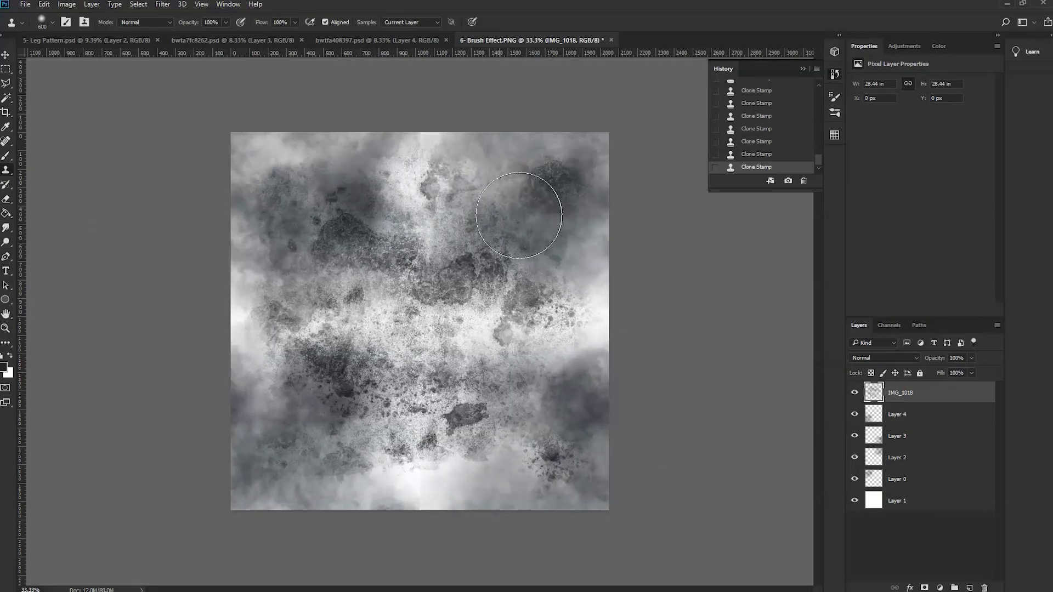
Step: Soften the grunge on IMG_1018 with the Eraser at 56% opacity around the centre, upper right, lower left and right edge
left_click(6, 199)
left_click_drag(406, 277, 443, 285)
left_click(530, 192)
left_click_drag(323, 357, 329, 383)
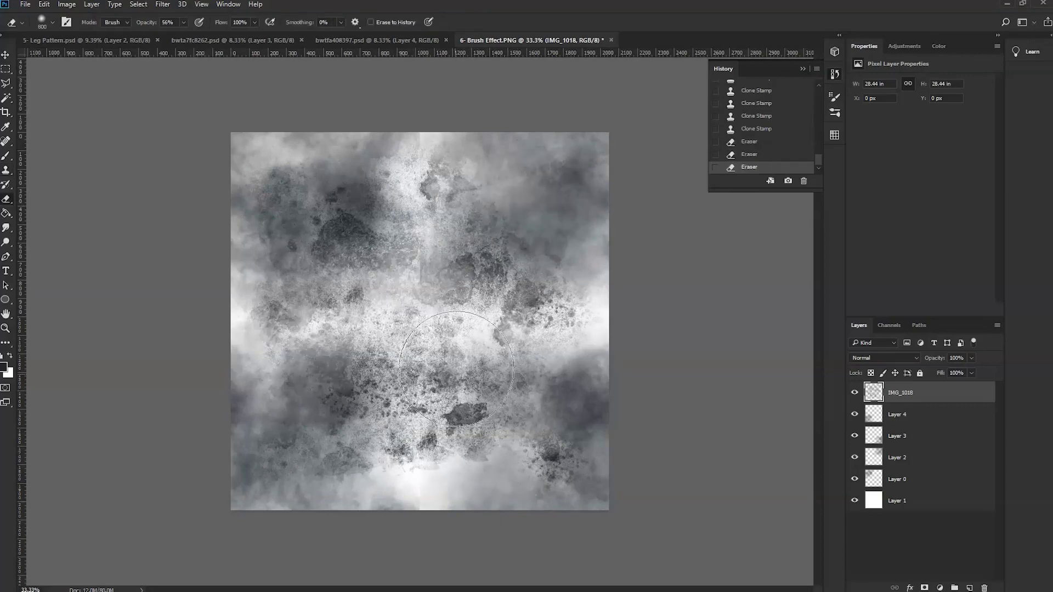
left_click(594, 410)
left_click(593, 418)
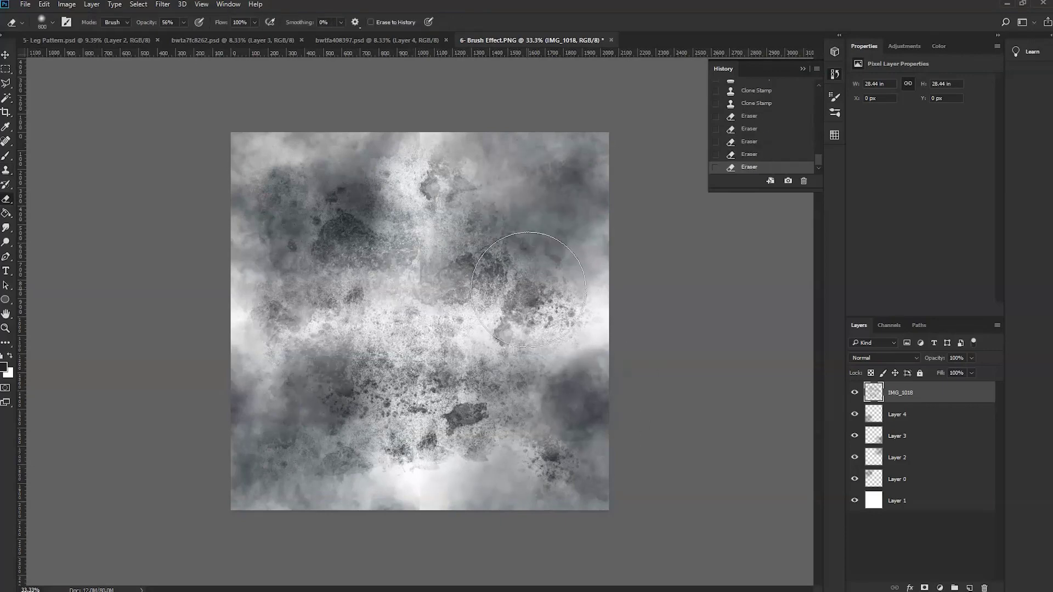
Step: Hide the white Layer 1 and save the texture as AOP.psd with maximum compatibility
left_click(854, 501)
left_click(25, 4)
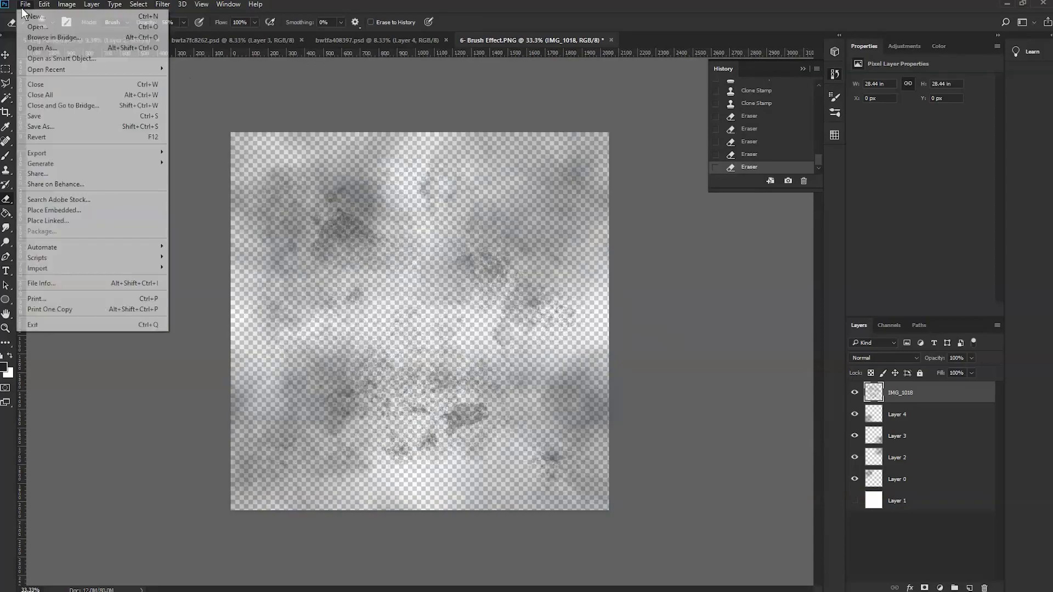
left_click(49, 132)
left_click(452, 339)
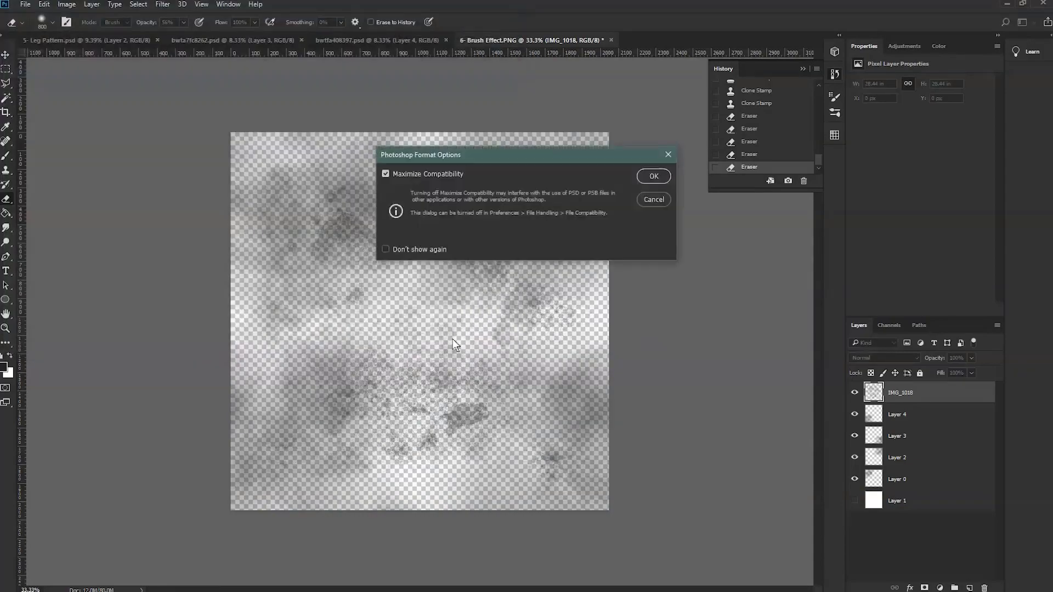
key("Return")
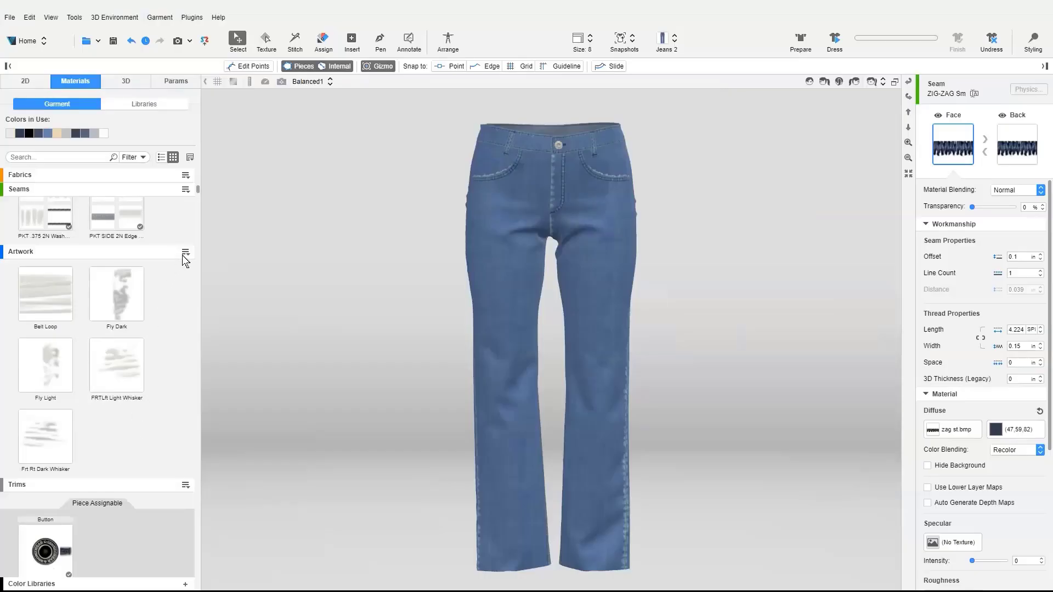
Step: Switch to VStitcher and add AOP.psd to the garment's artwork
left_click(186, 253)
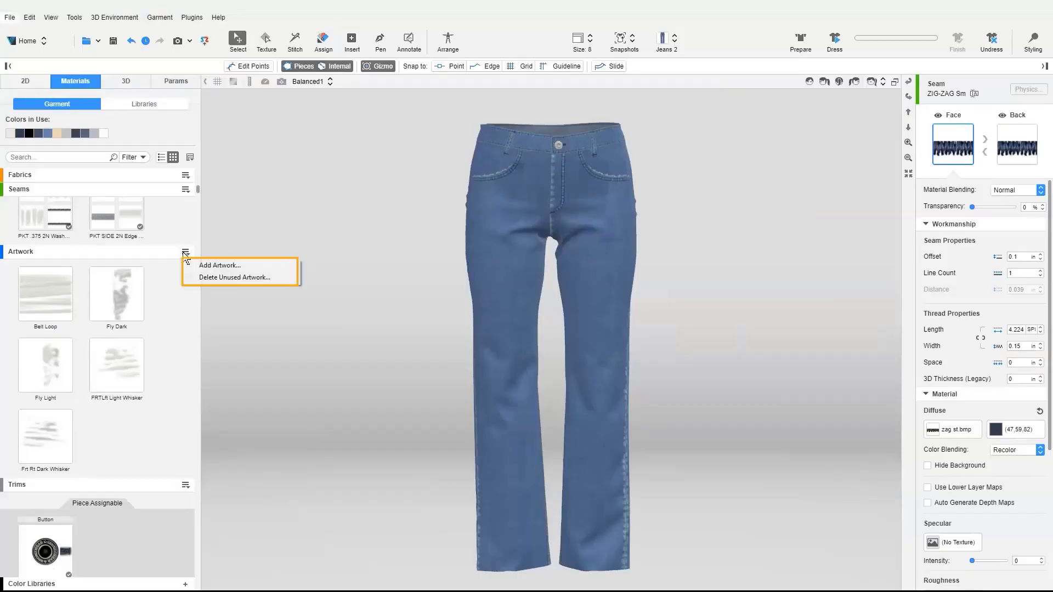
left_click(192, 266)
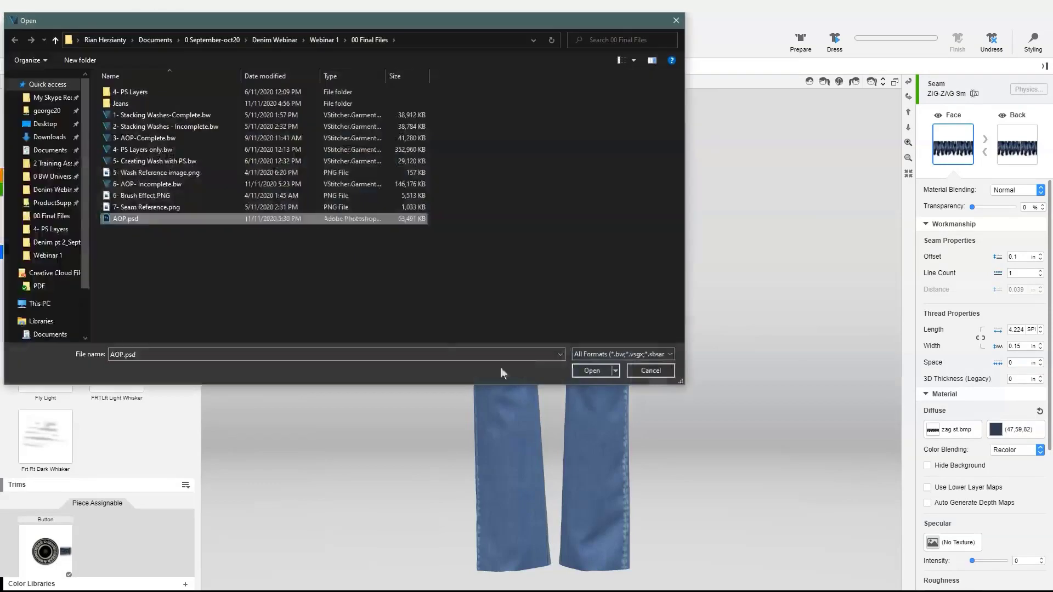
left_click(592, 370)
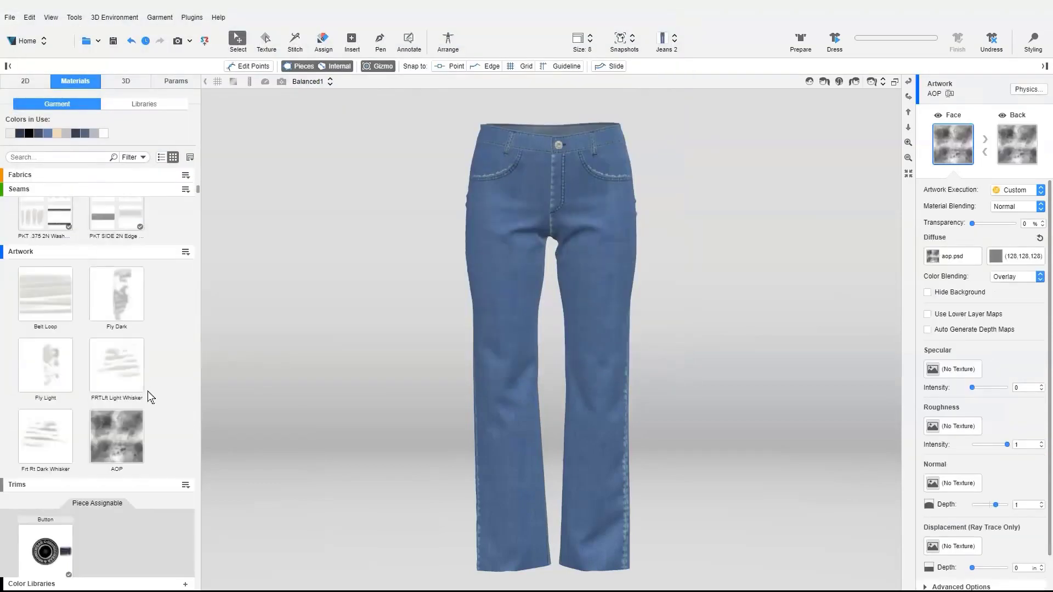
Step: Place the AOP artwork on the front leg, convert it to an allover print, and replace the old denim everywhere with the new group
left_click_drag(123, 443, 600, 292)
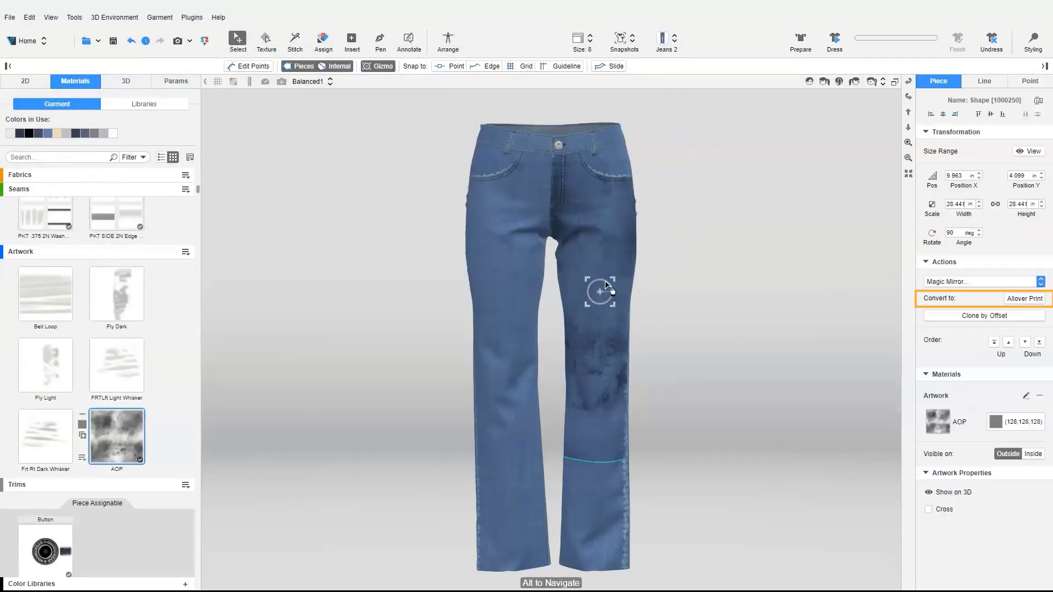
left_click(1022, 299)
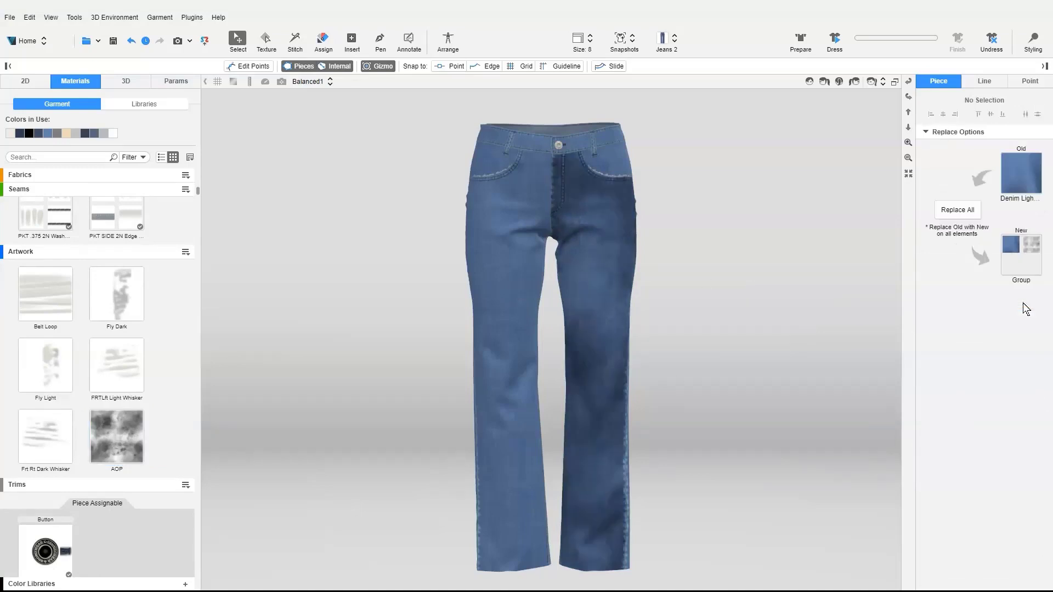
left_click(957, 209)
Step: Select the new Group fabric and toggle its AOP layer off and on to compare the jeans
left_click(54, 378)
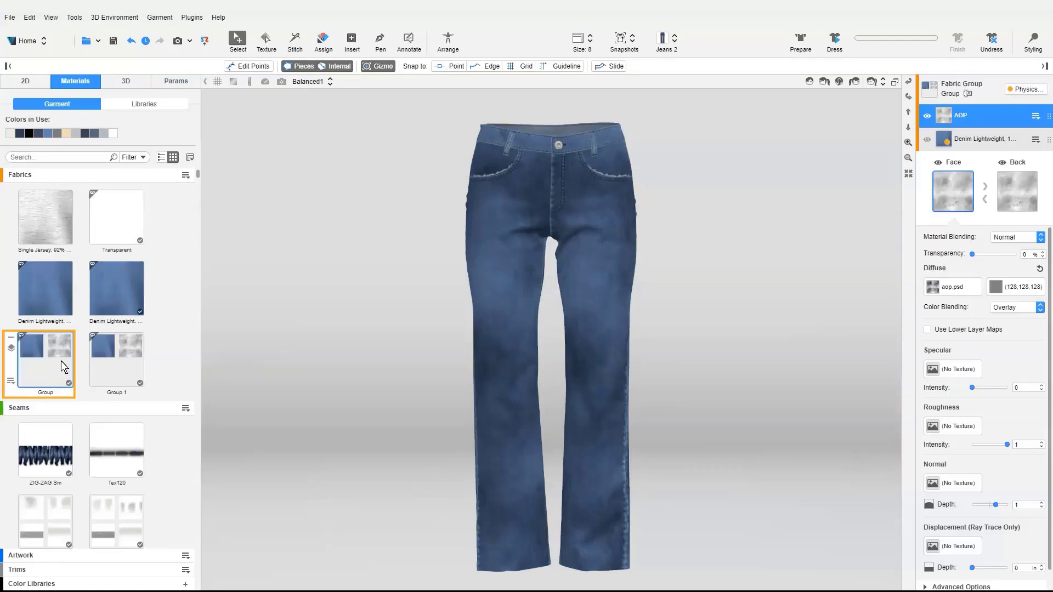
left_click(927, 117)
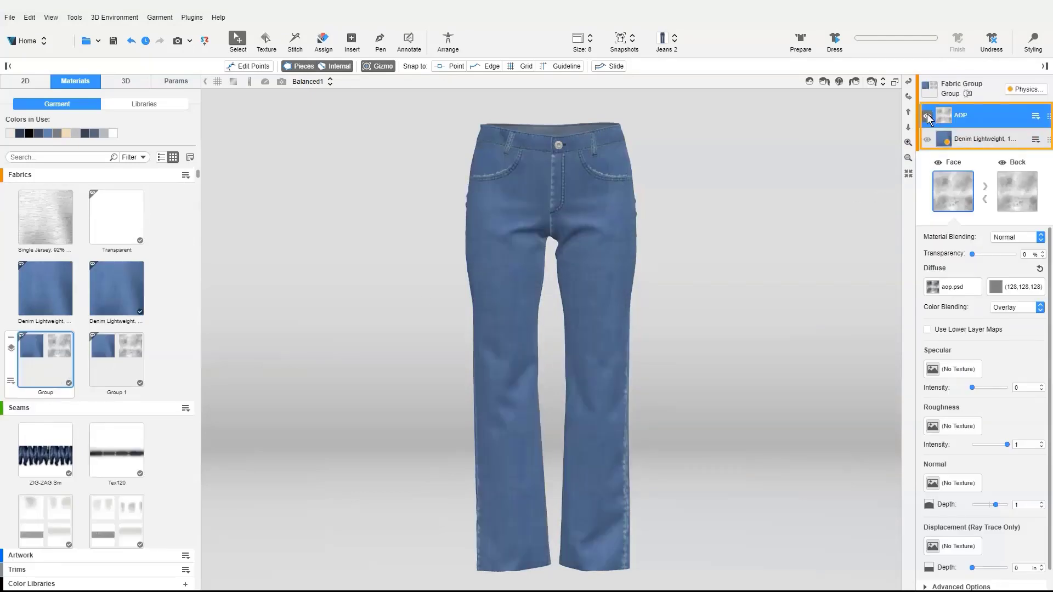
left_click(927, 116)
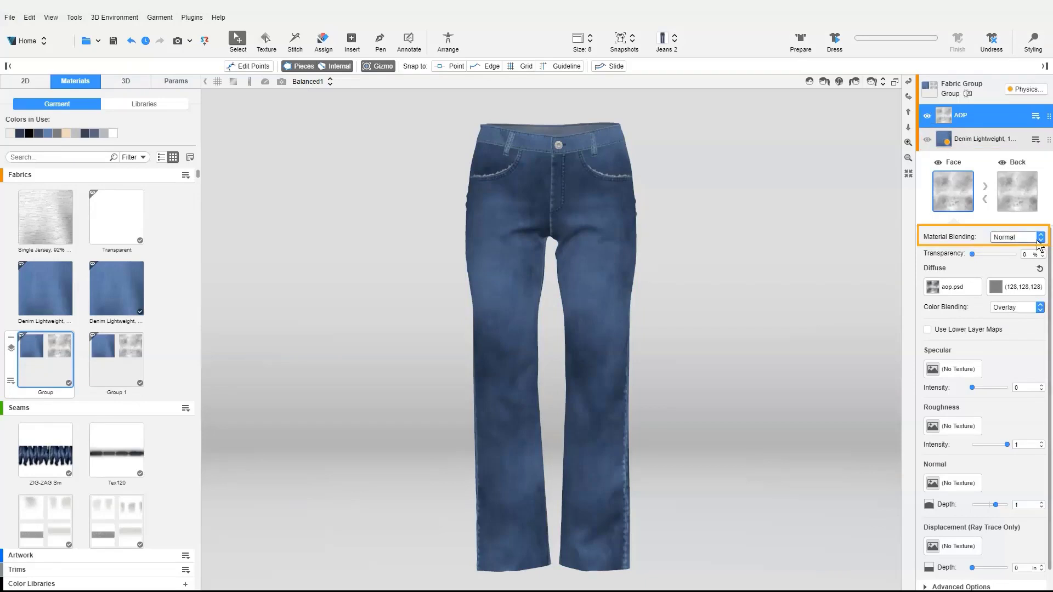
Step: Set the AOP layer's material blending to Overlay and its color blending to Multiply with white (255,255,255)
left_click(1017, 237)
left_click(1008, 252)
left_click(1008, 308)
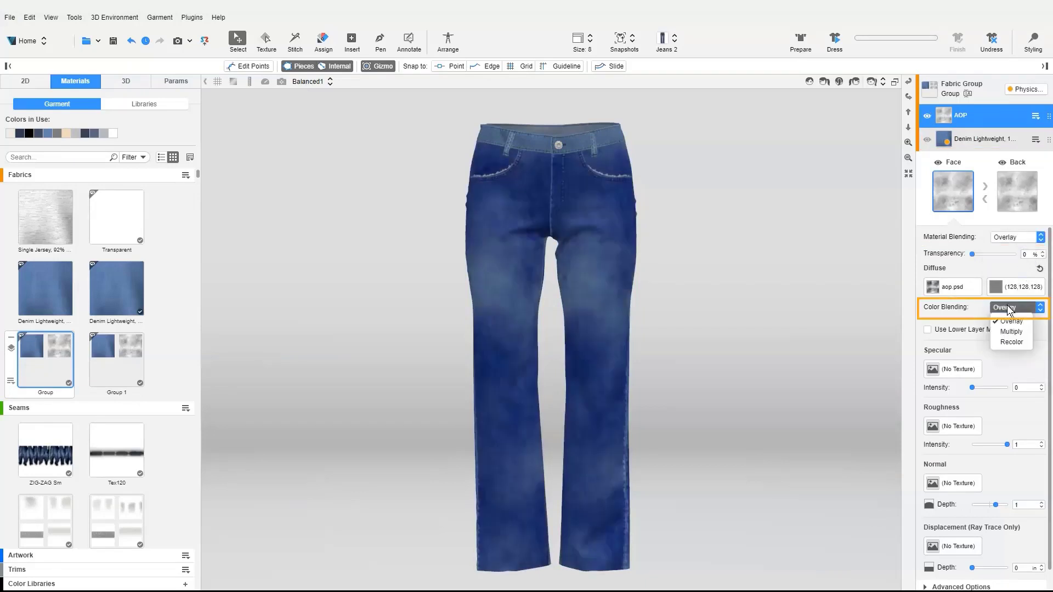
left_click(1007, 324)
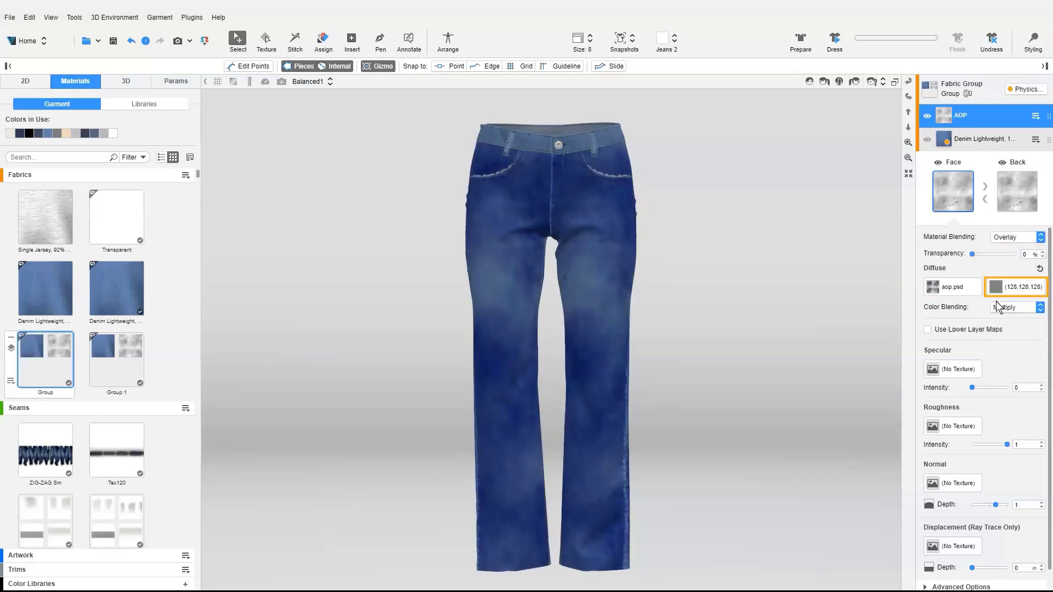
left_click(1016, 287)
left_click(987, 267)
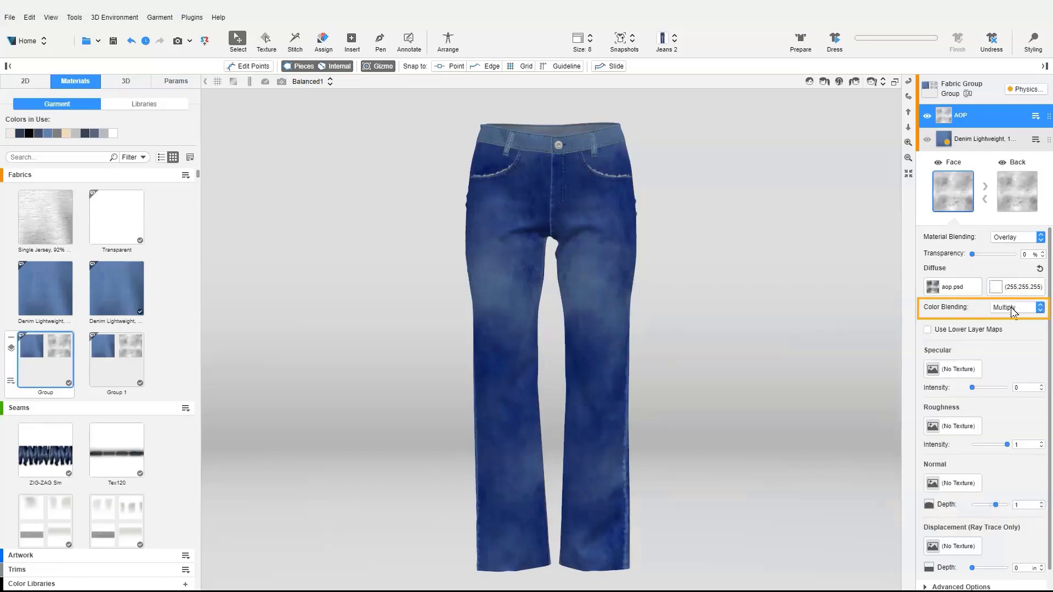
Step: Change the AOP layer's color blending to Recolor and set its transparency to 56%
left_click(1017, 307)
left_click(1013, 346)
left_click_drag(974, 255, 1005, 259)
left_click_drag(1001, 253, 995, 254)
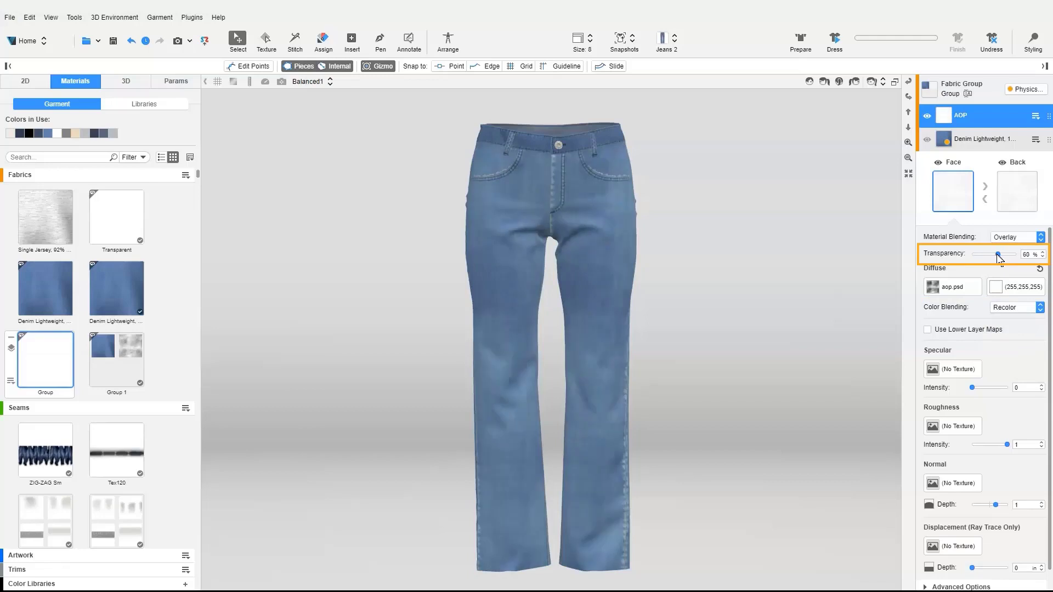
Step: Tint the AOP layer beige (227,218,184) with Recolor color blending and set its transparency to 50%
left_click(995, 288)
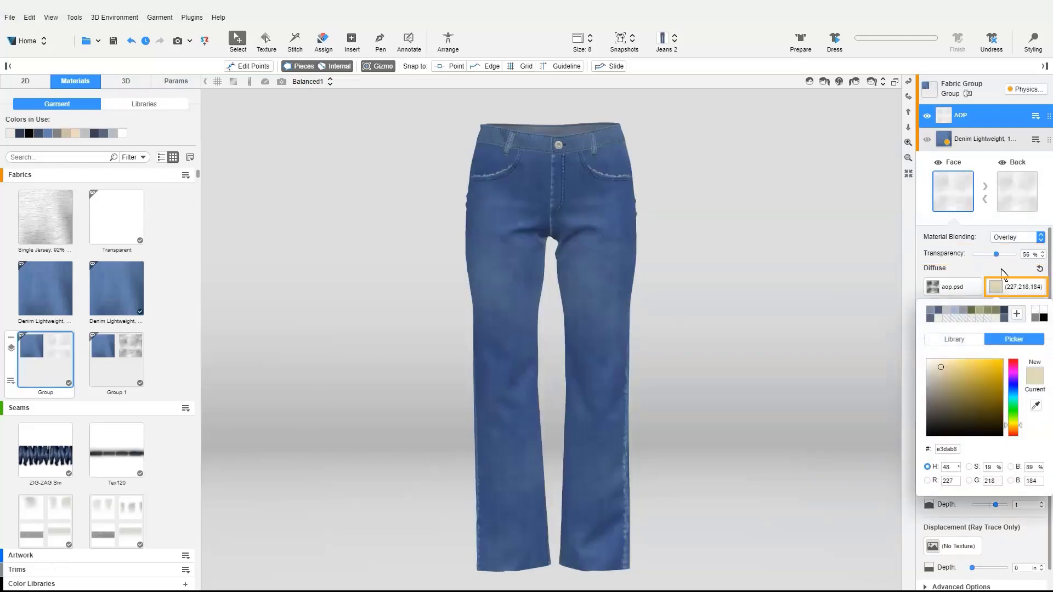
left_click(1001, 269)
left_click(1015, 308)
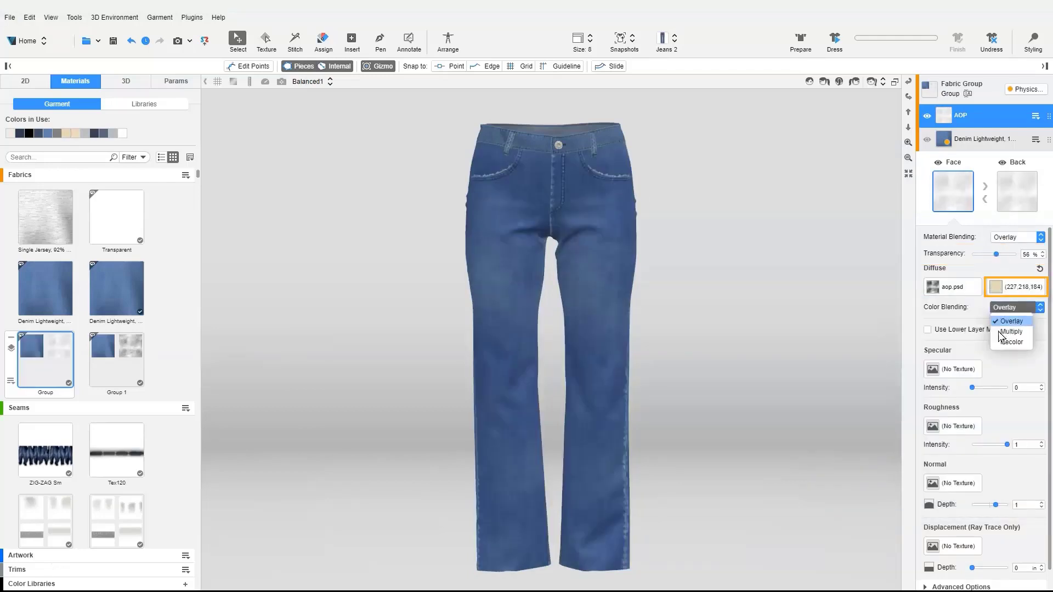
left_click(1003, 336)
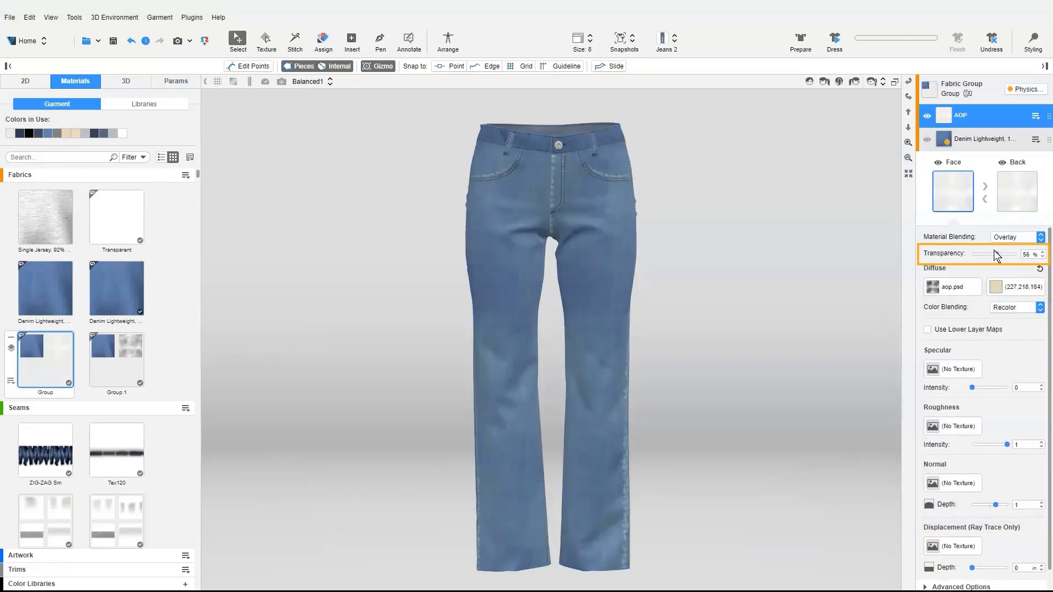
left_click_drag(996, 254, 993, 254)
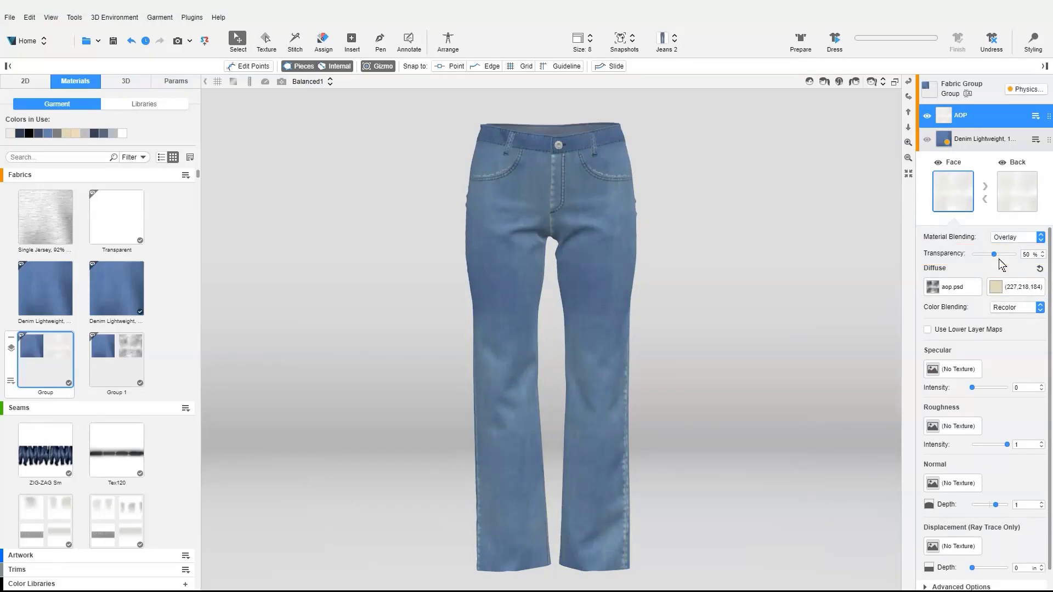
Step: Scale the AOP layer's aop.psd texture to 50%, set its height to 20 in, and shift it on the jeans with the Texture tool
left_click(954, 300)
left_click_drag(910, 357, 862, 360)
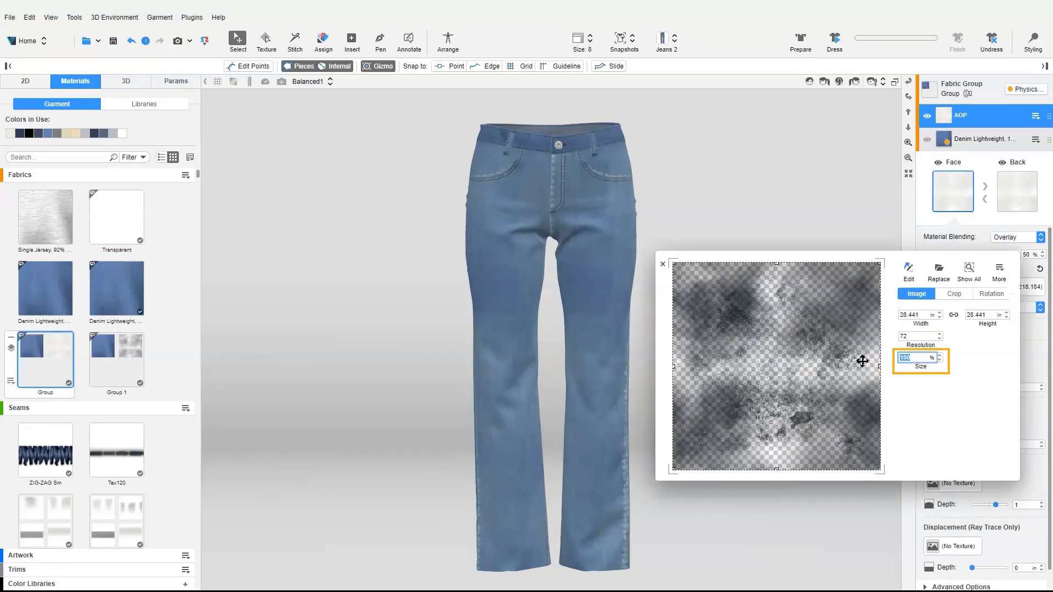
type("50")
key("Return")
double_click(985, 316)
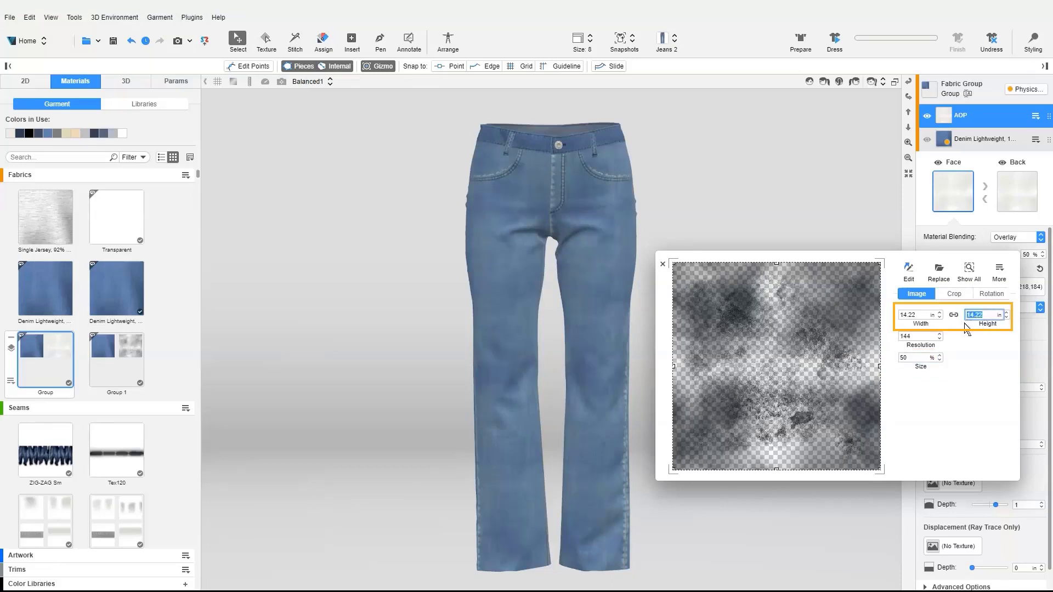
type("20")
key("Return")
left_click(266, 40)
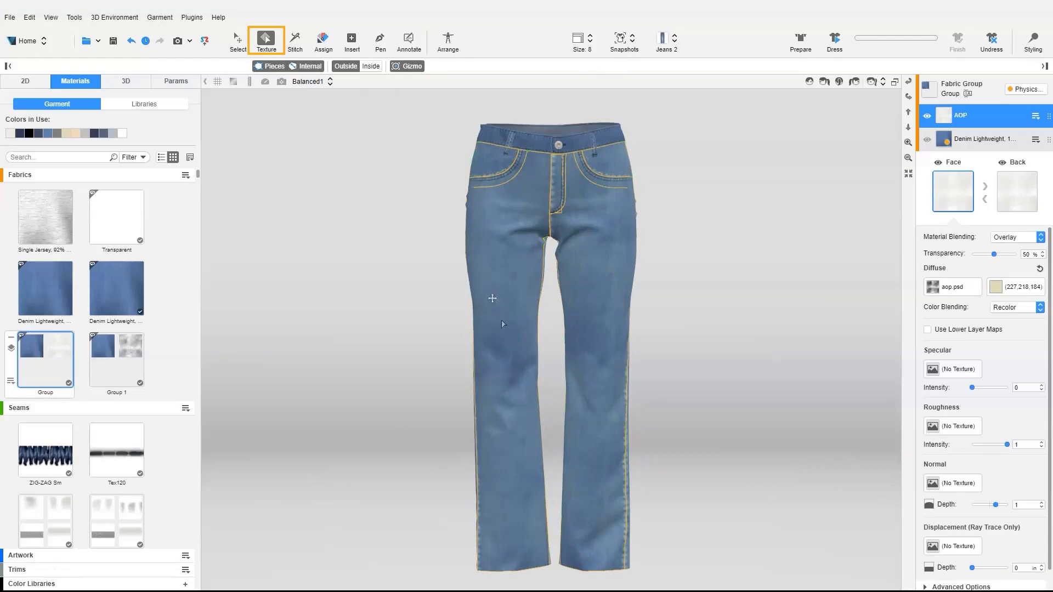
left_click_drag(619, 256, 620, 263)
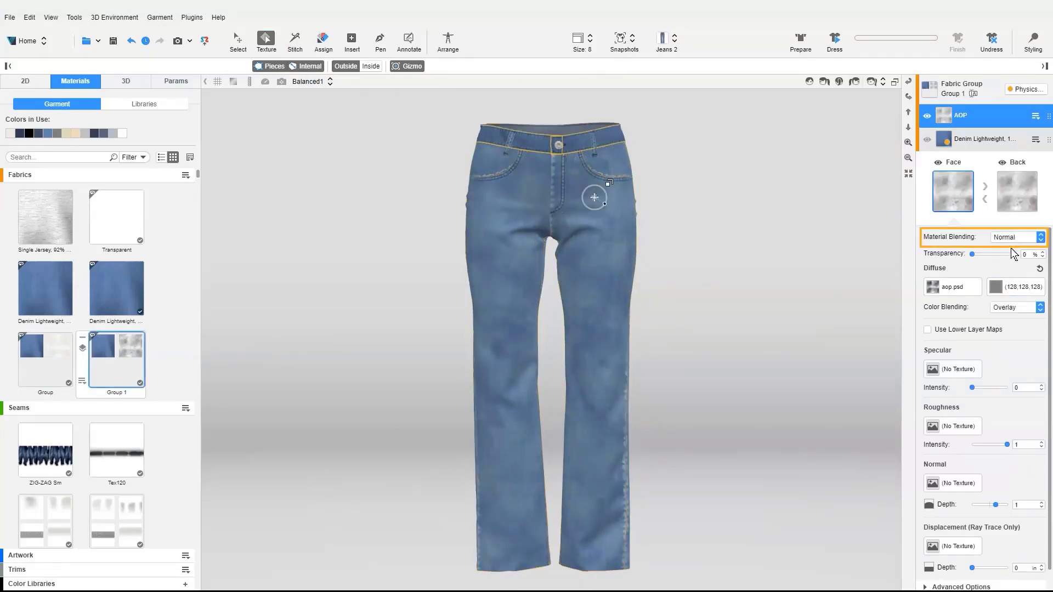
Step: Set Group 1's AOP layer to Overlay material blending, color (245,245,245) and 32% transparency, and adjust its color blending
left_click(1013, 239)
left_click(1011, 261)
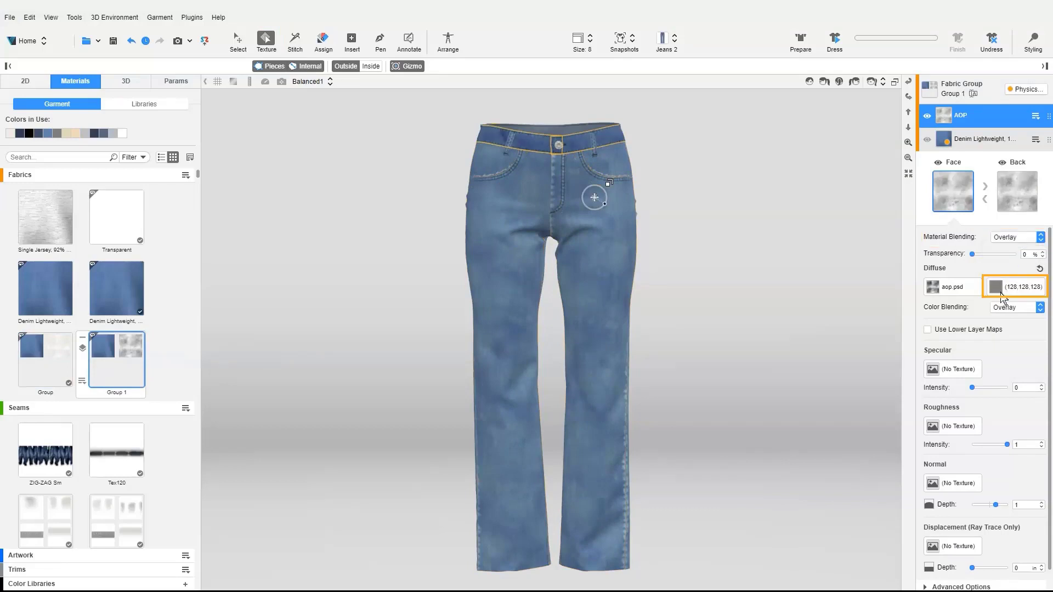
left_click(997, 287)
left_click(985, 254)
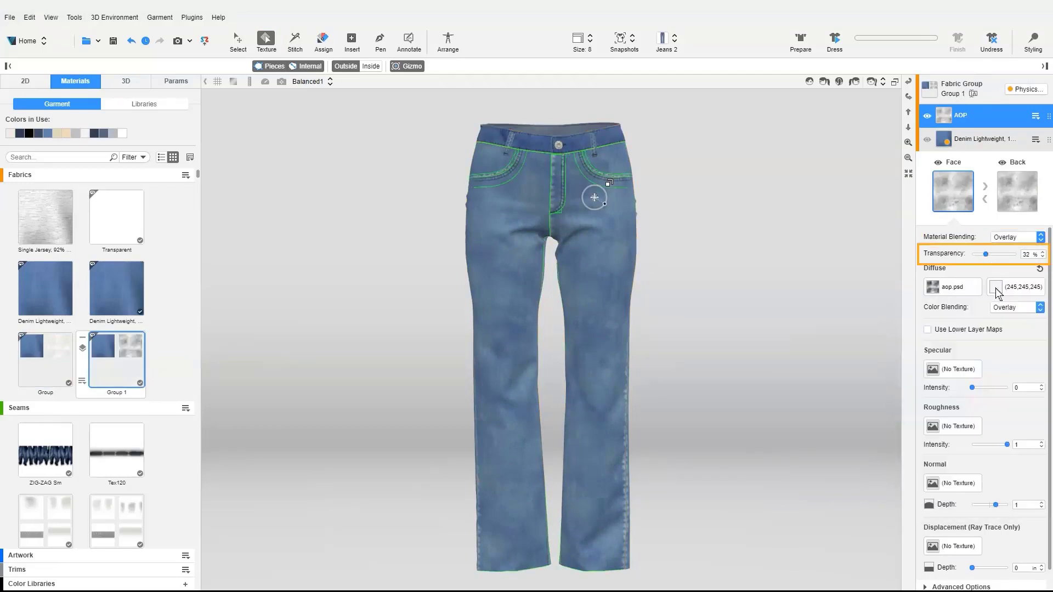
left_click(1014, 307)
left_click(1011, 342)
key("Escape")
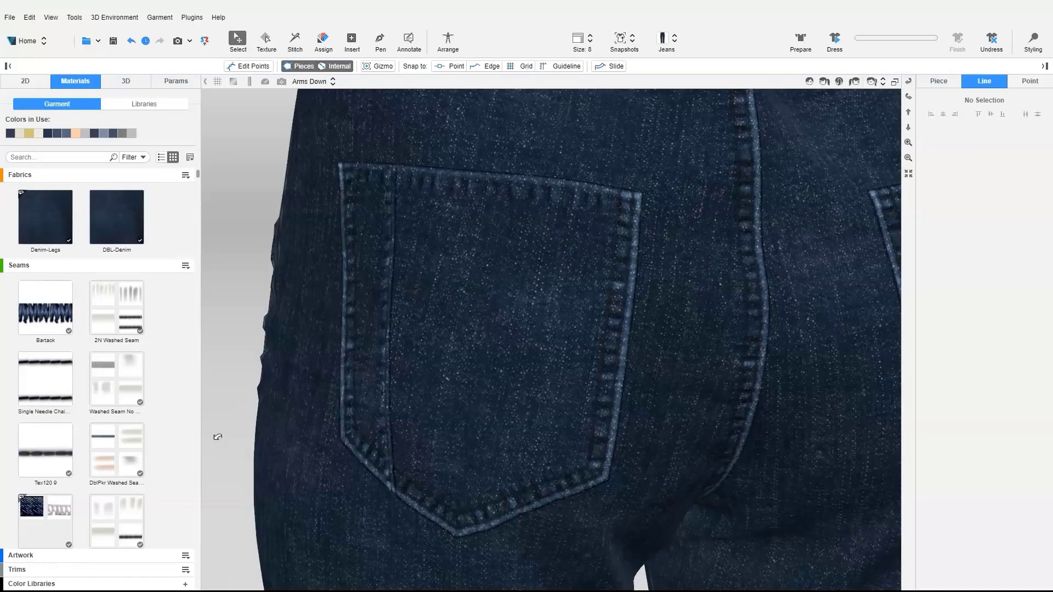
Step: Duplicate the Tex120 14 seam and open the copy's wash3.psd texture for editing in Photoshop
left_click(123, 325)
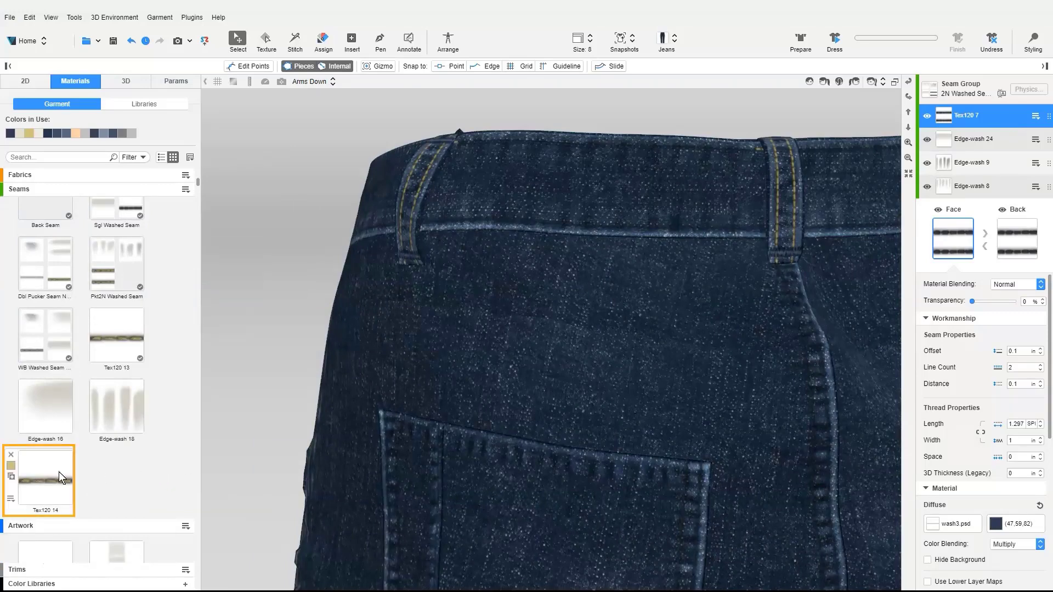
left_click(11, 477)
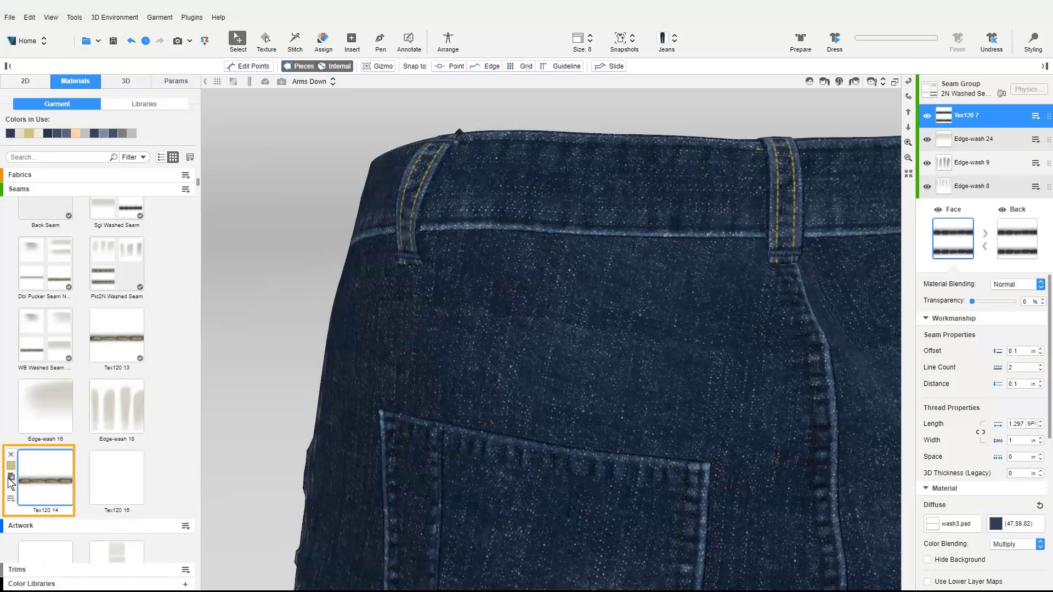
left_click(118, 484)
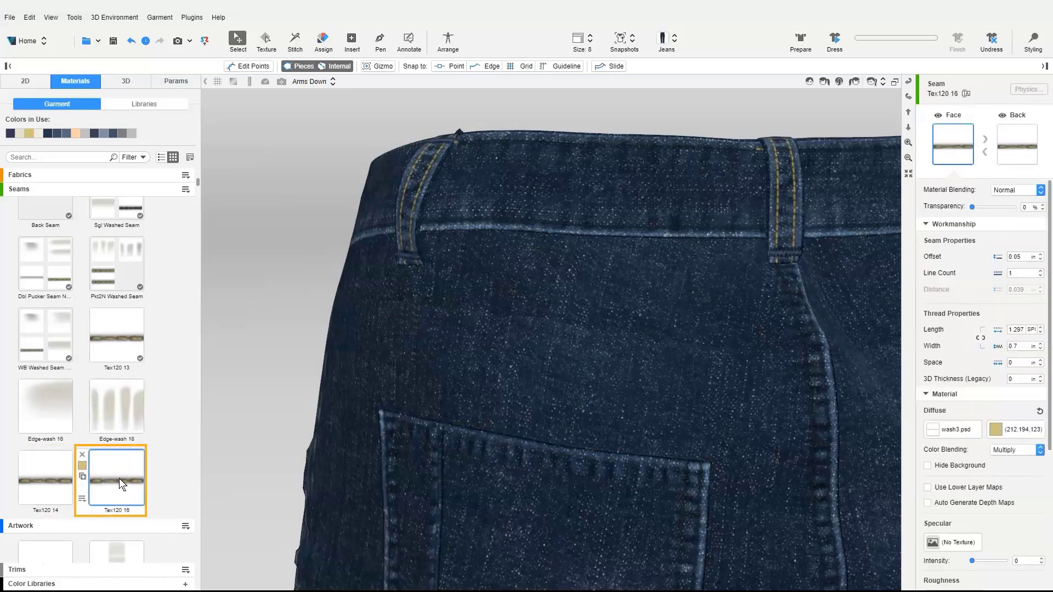
left_click(944, 430)
left_click(908, 271)
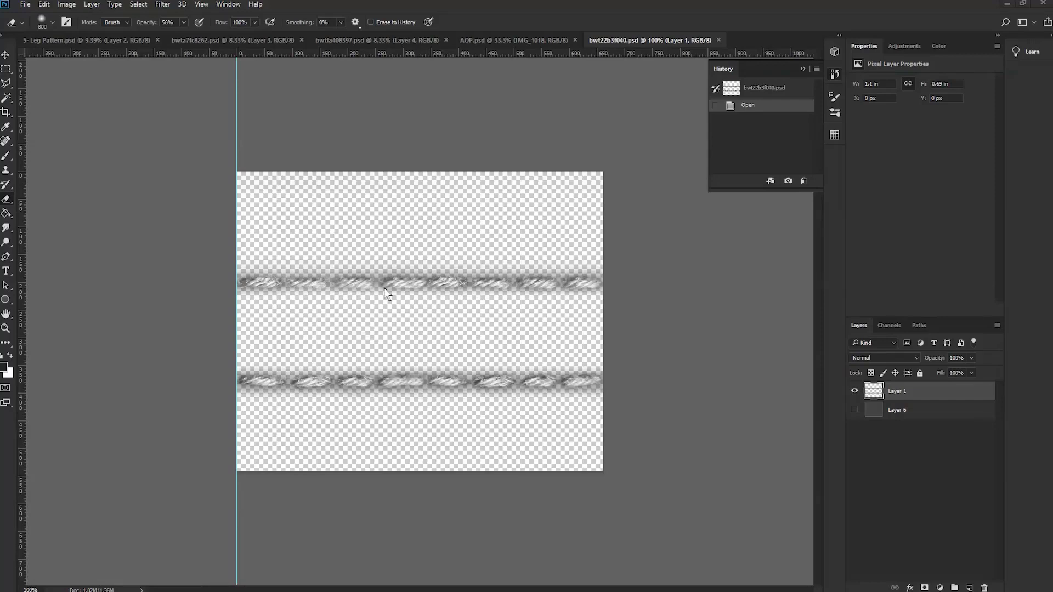
Step: Add a new layer and paint soft, short vertical brush strokes at intervals across both stitch rows
left_click(969, 587)
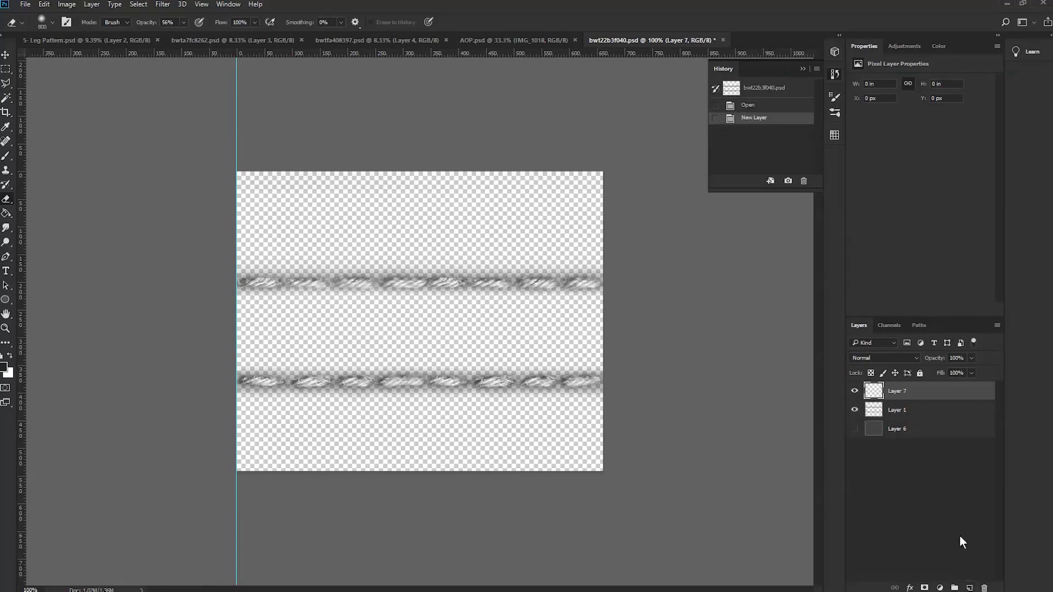
key("b")
left_click_drag(288, 256, 285, 352)
left_click_drag(285, 241, 285, 319)
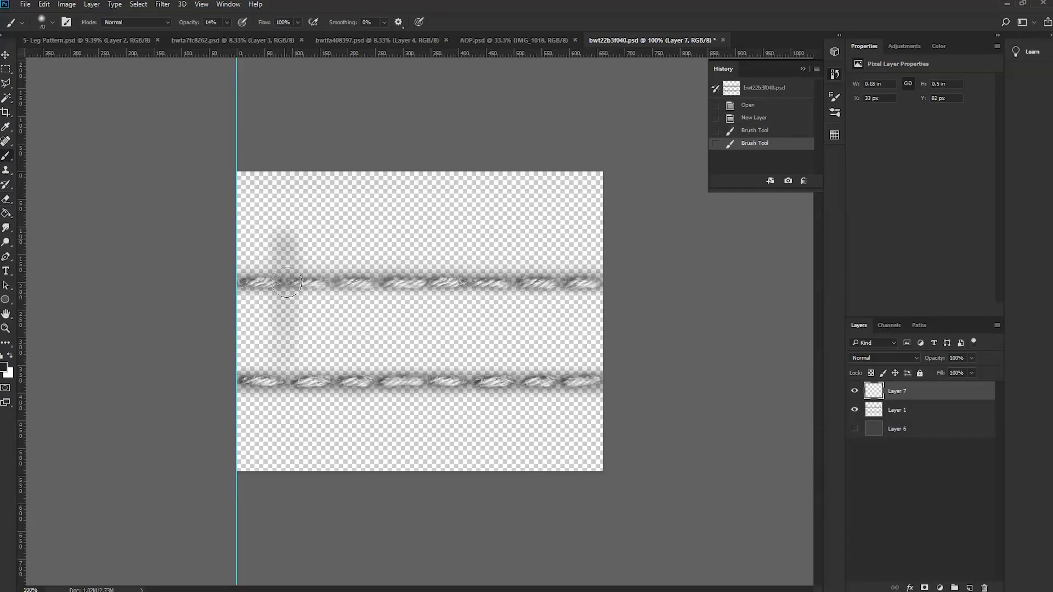
left_click_drag(285, 271, 285, 315)
left_click_drag(283, 242, 283, 288)
left_click_drag(283, 270, 284, 327)
left_click_drag(326, 245, 335, 310)
left_click_drag(379, 249, 380, 309)
left_click_drag(430, 259, 438, 323)
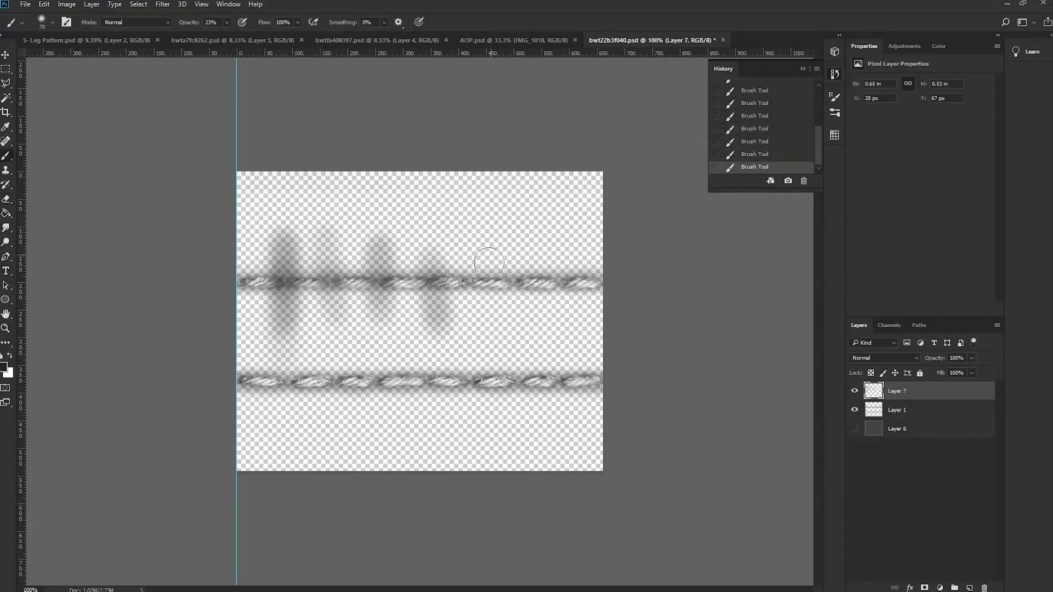
left_click_drag(509, 255, 511, 324)
left_click_drag(512, 274, 511, 319)
left_click_drag(559, 258, 560, 314)
left_click_drag(473, 259, 475, 309)
left_click_drag(291, 366, 288, 414)
left_click_drag(341, 353, 344, 408)
left_click_drag(380, 363, 381, 407)
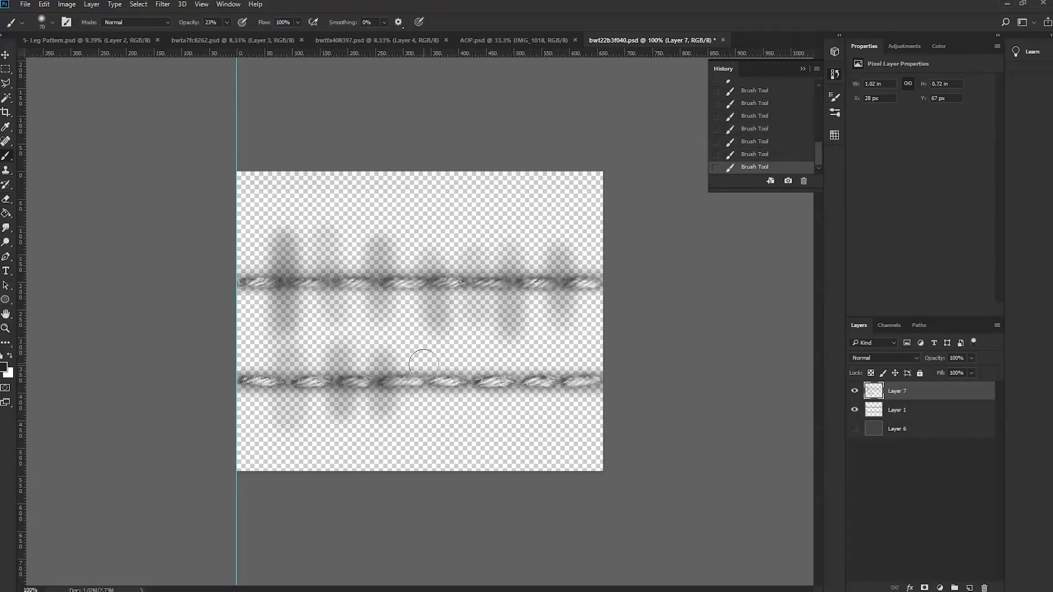
left_click_drag(422, 362, 428, 409)
left_click_drag(471, 365, 473, 410)
mouse_move(518, 362)
left_mouse_down()
mouse_move(526, 419)
mouse_move(523, 408)
left_mouse_up()
left_click_drag(553, 356, 557, 418)
Step: Hide the stitch layer Layer 1, save the texture, and return to VStitcher to accept the changed file
mouse_move(899, 390)
left_mouse_down()
mouse_move(902, 417)
mouse_move(915, 393)
left_mouse_up()
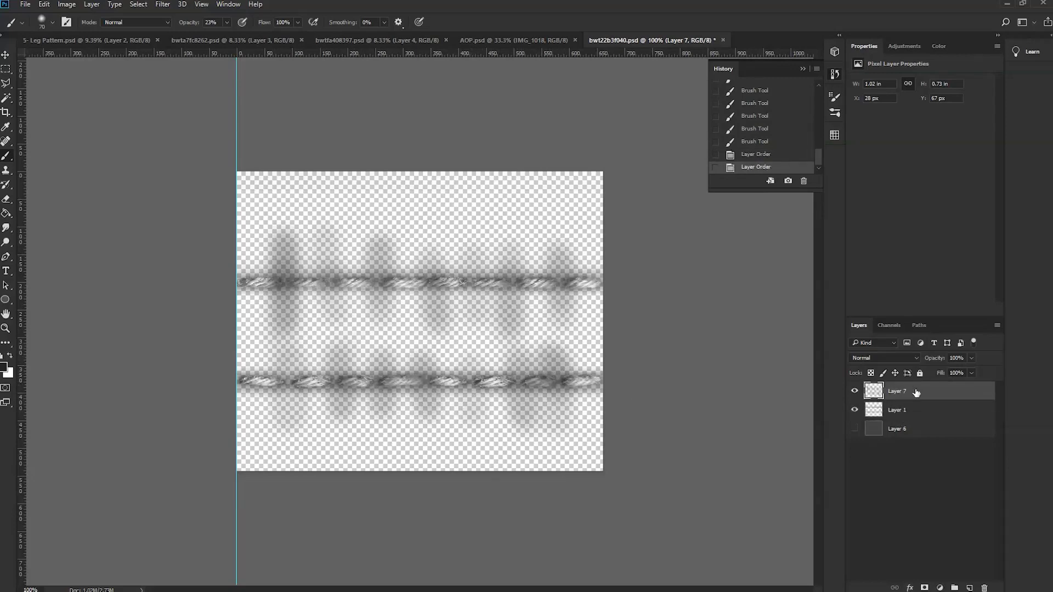
left_click(855, 411)
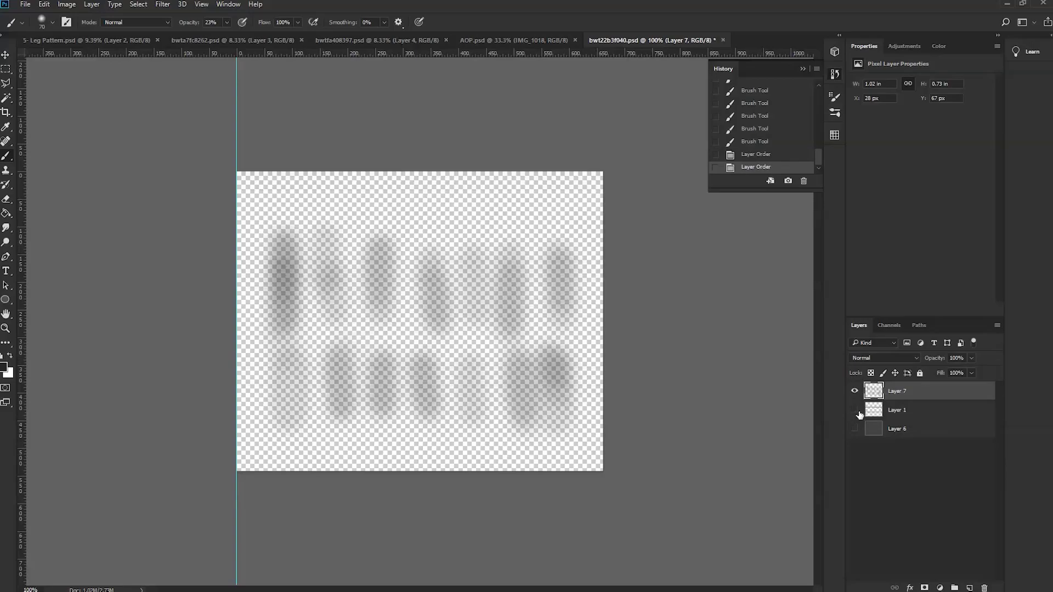
key("ctrl+s")
key("alt+Tab")
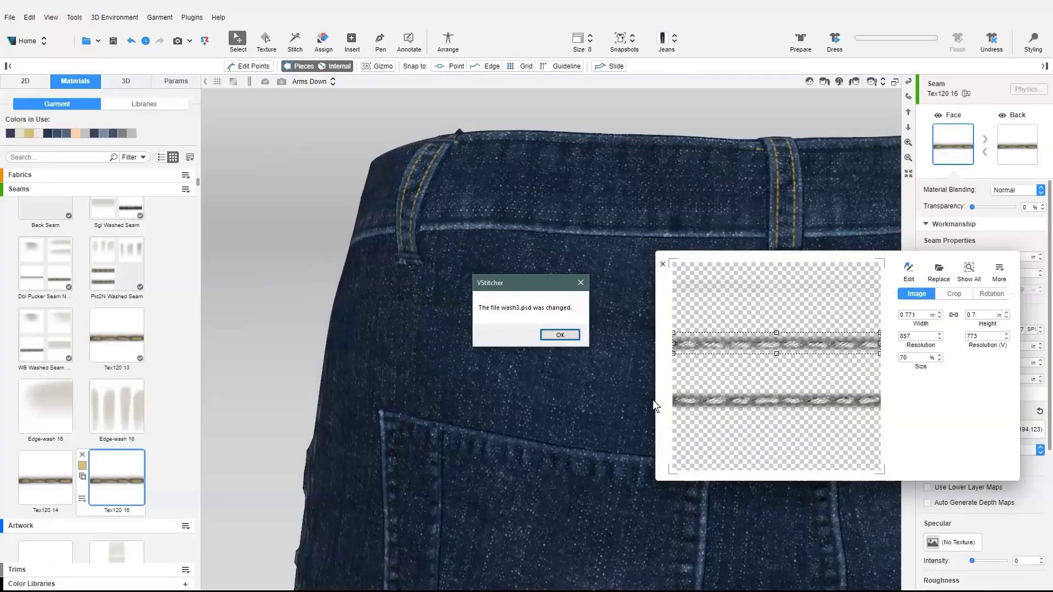
left_click(560, 335)
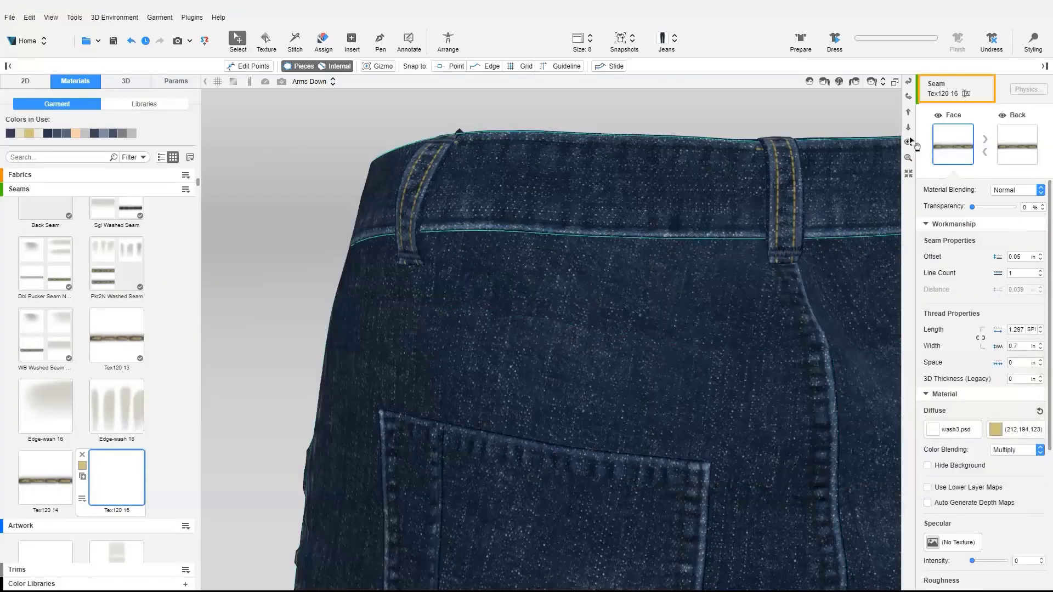
Step: Rename the duplicated seam as Dark wash and extend its texture frame over both rows of strokes
left_click(967, 95)
type("Dark wash")
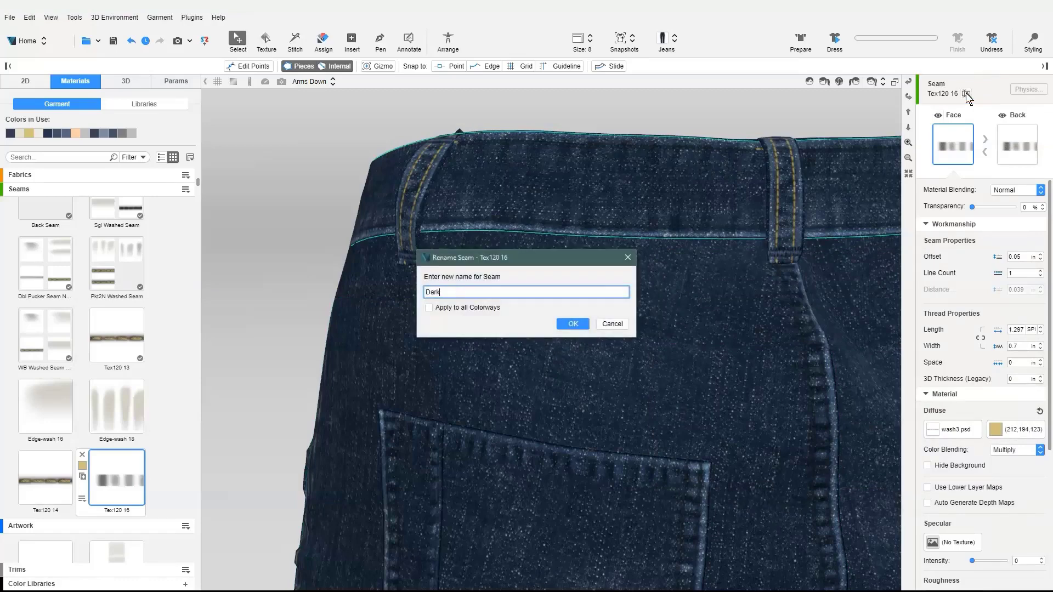
left_click(571, 322)
left_click(940, 437)
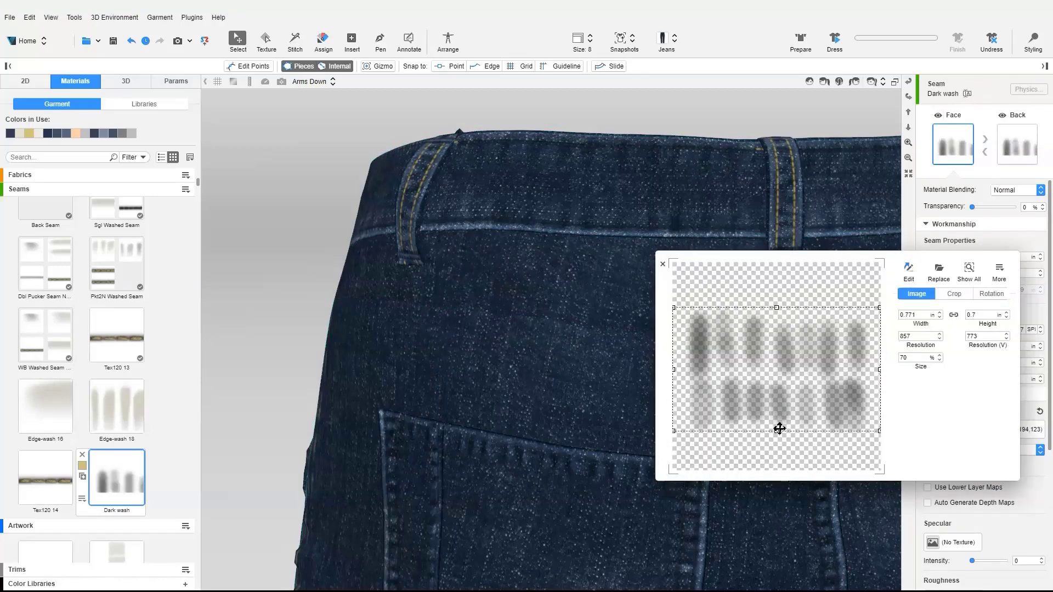
left_click_drag(778, 428, 779, 432)
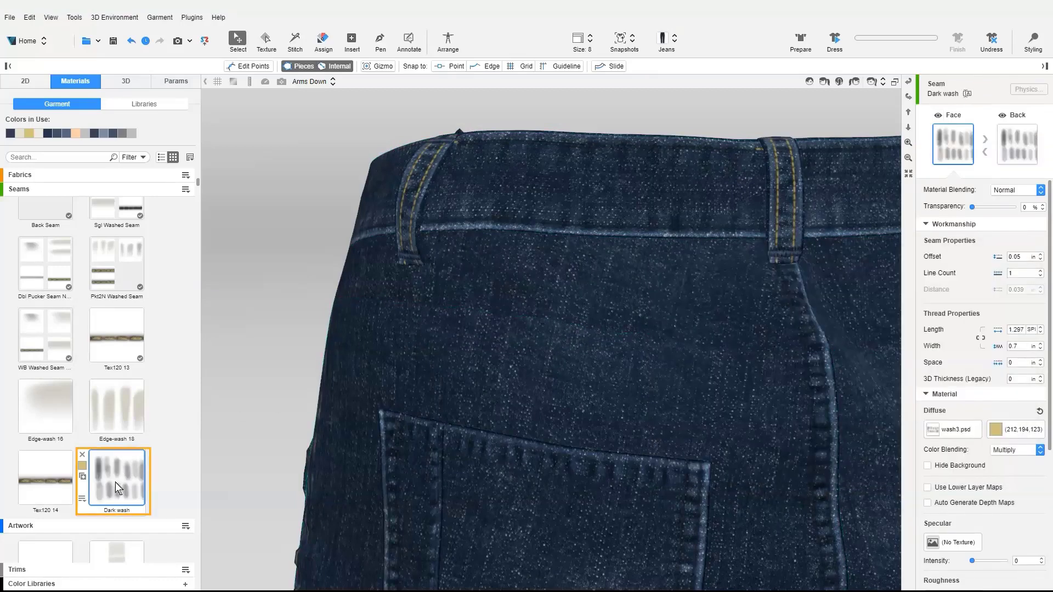
Step: Group the Dark wash seam with Tex120 14 and assign the group to the back yoke edge above the pocket
left_click_drag(117, 486, 53, 496)
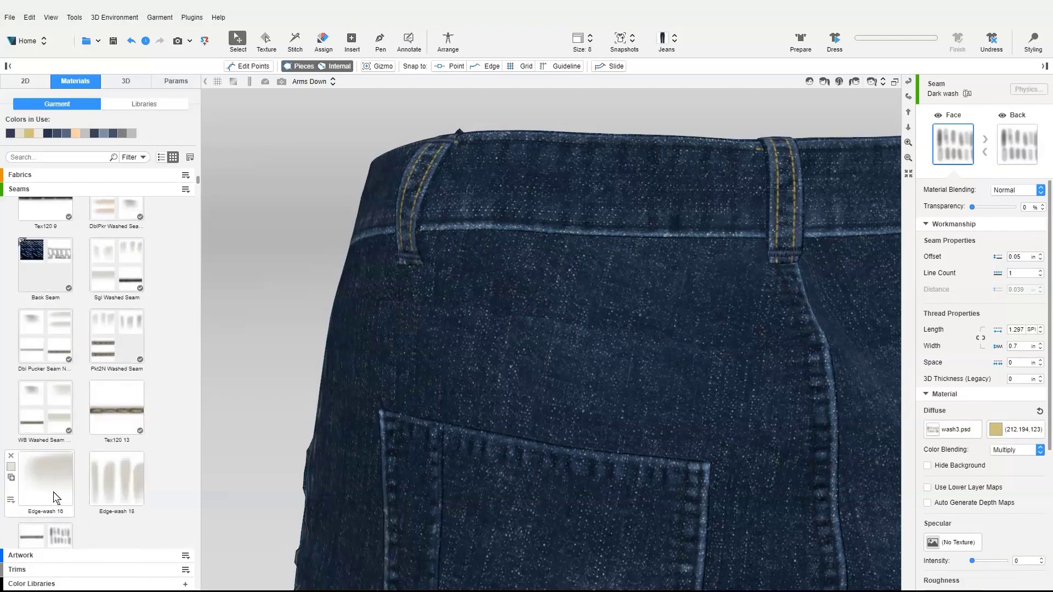
double_click(47, 505)
left_click(533, 315)
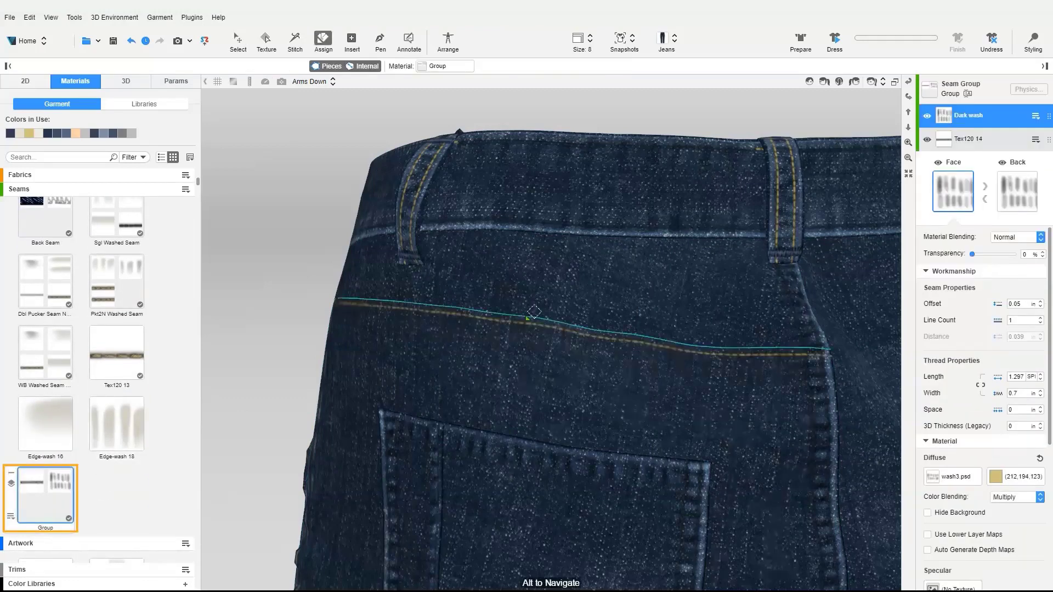
scroll(534, 314, "up", 5)
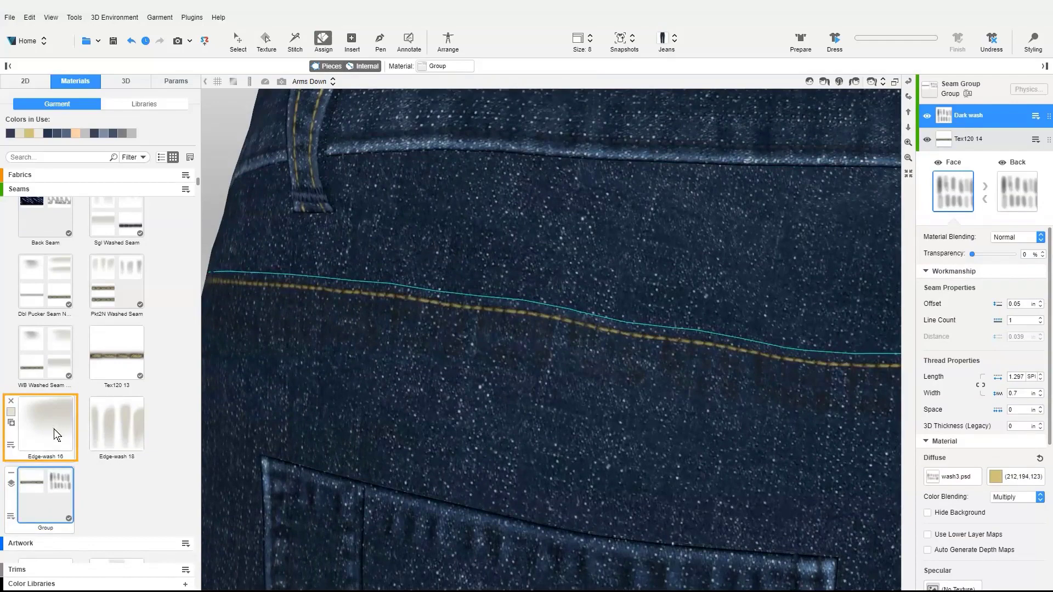
Step: Add the Edge-wash 16 and Edge-wash 18 seams to the new seam group
left_click_drag(55, 432, 49, 520)
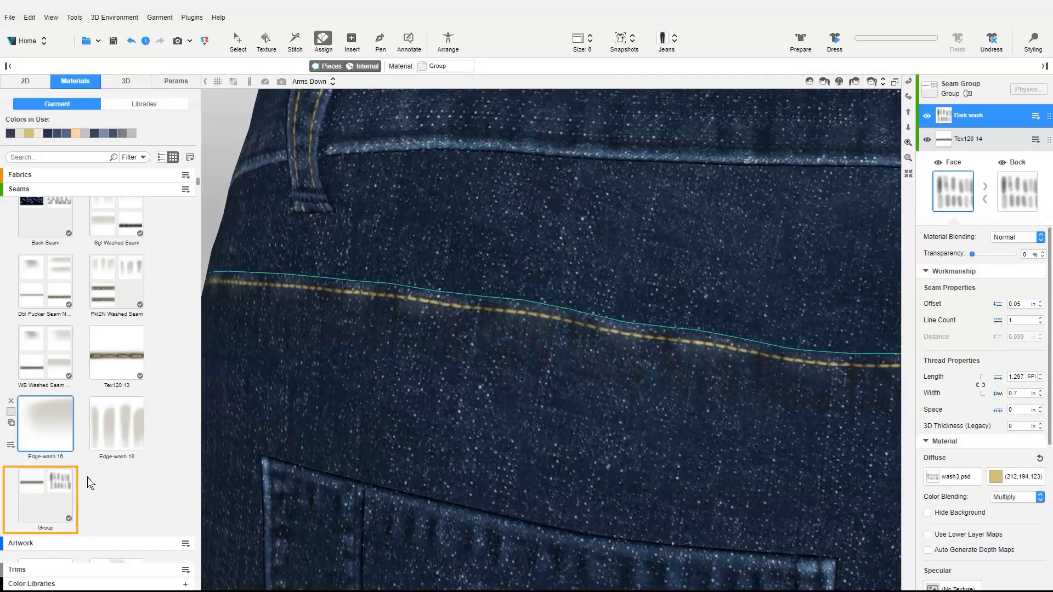
left_click_drag(49, 441, 127, 441)
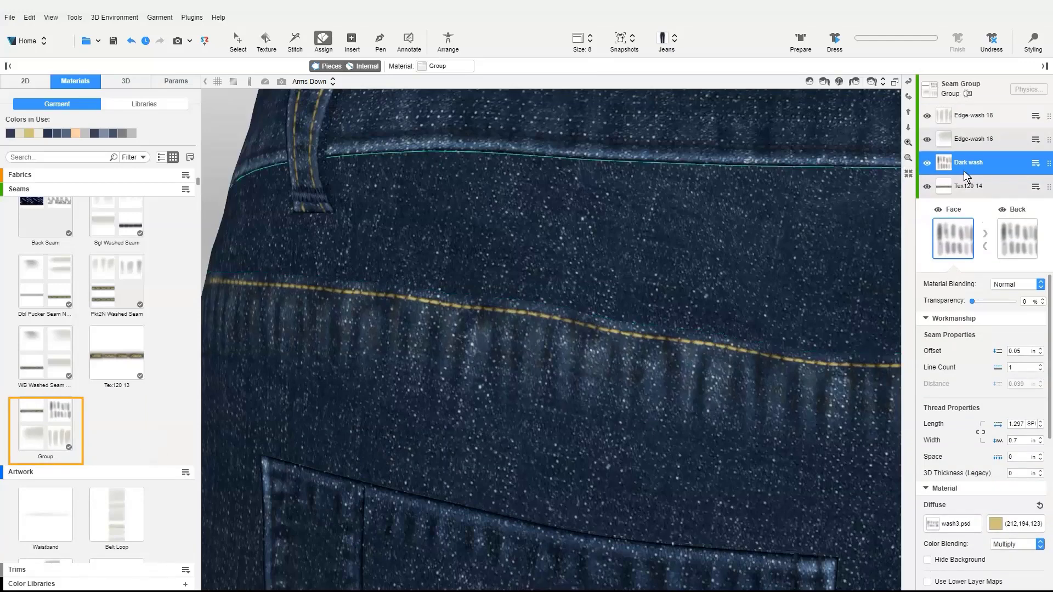
Step: Review the seam group's layers, set the Dark wash layer's material blending to Multiply, and raise its transparency
left_click(987, 140)
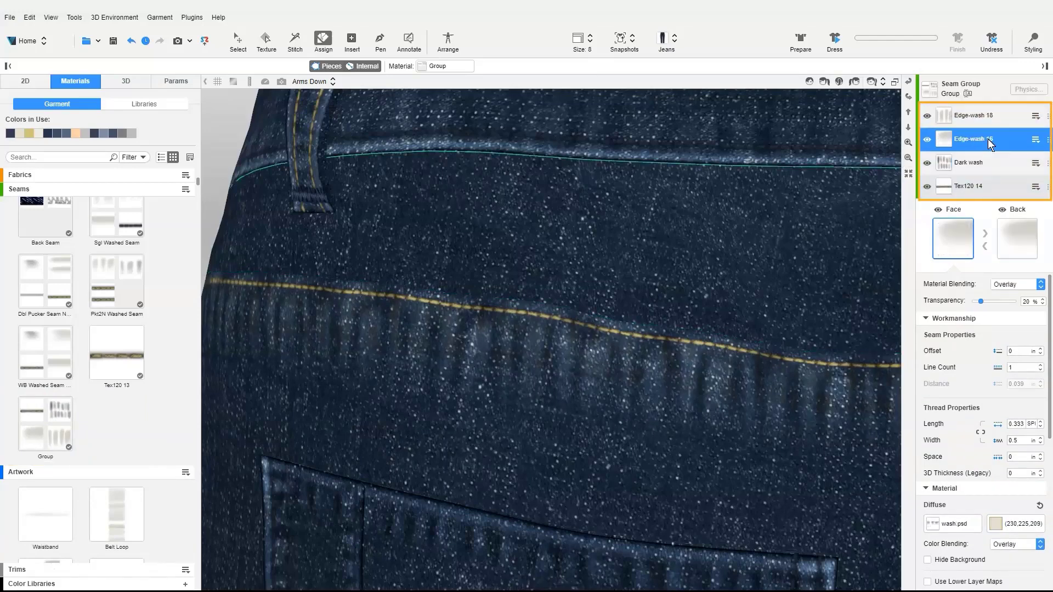
left_click(989, 120)
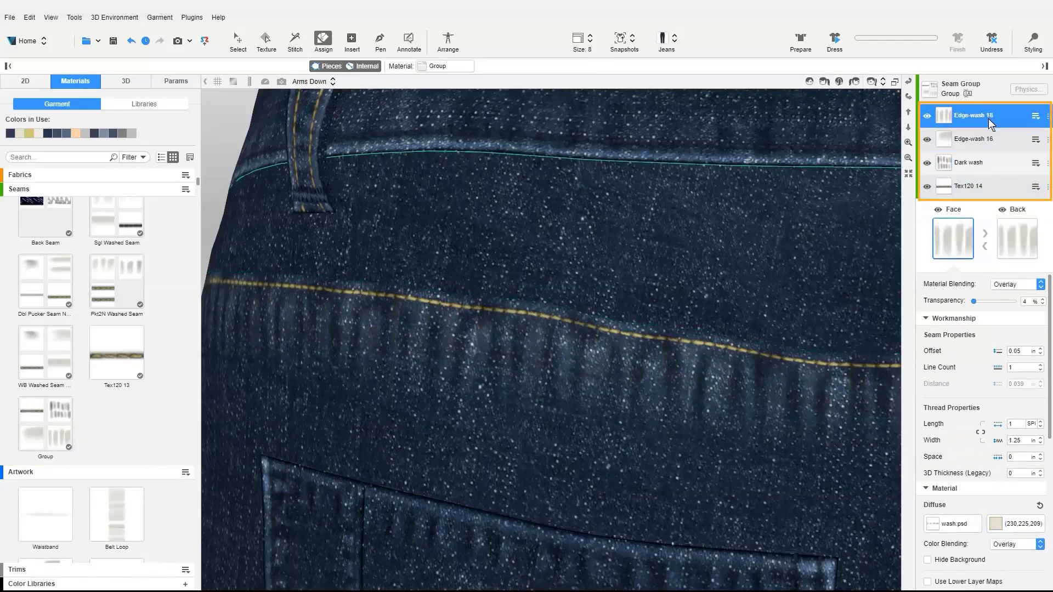
left_click(990, 165)
left_click(986, 188)
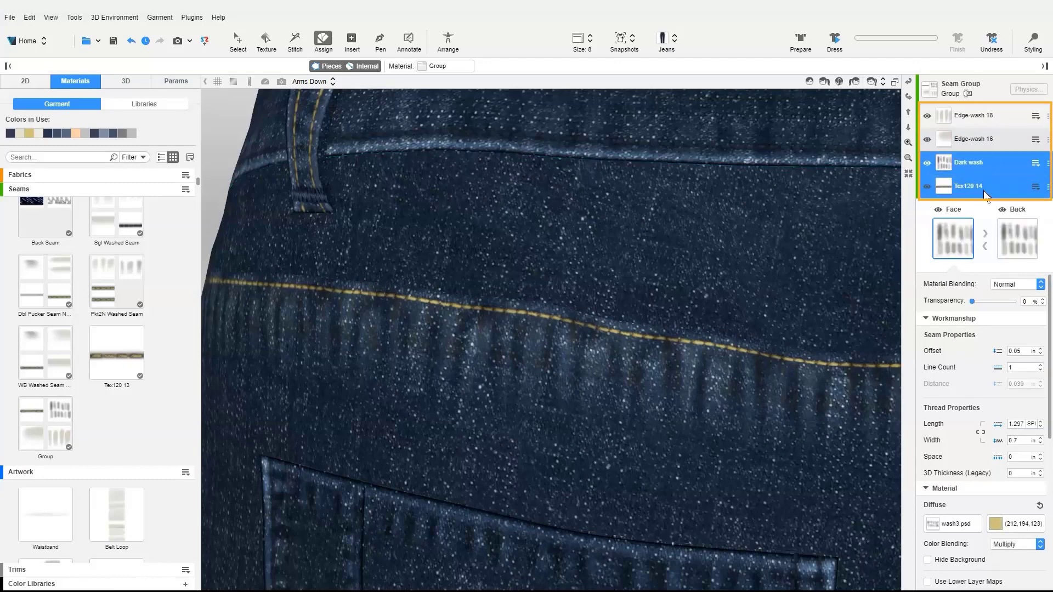
left_click(989, 166)
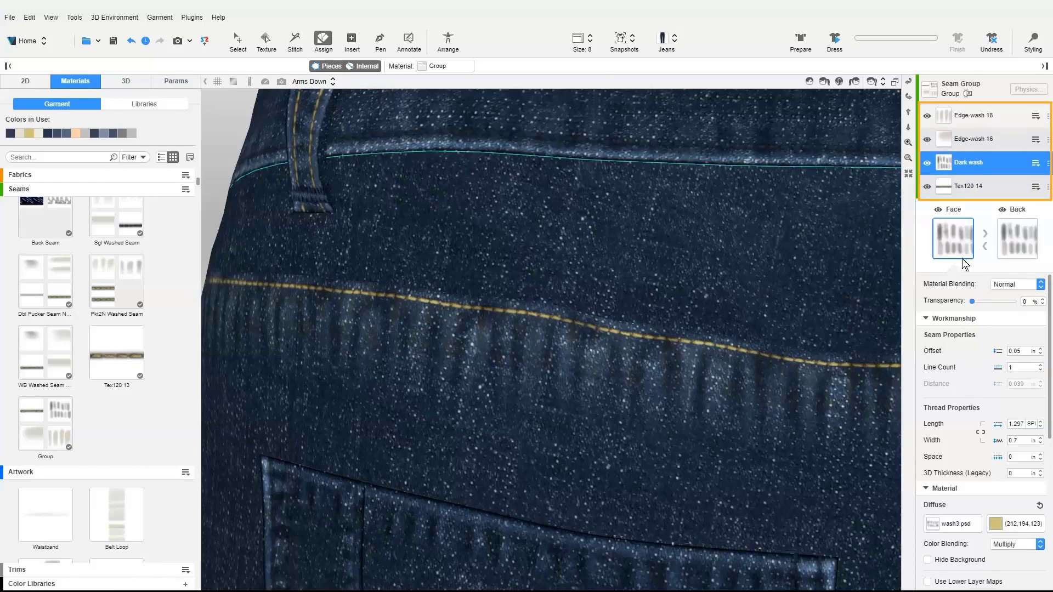
left_click(1011, 284)
left_click(1011, 319)
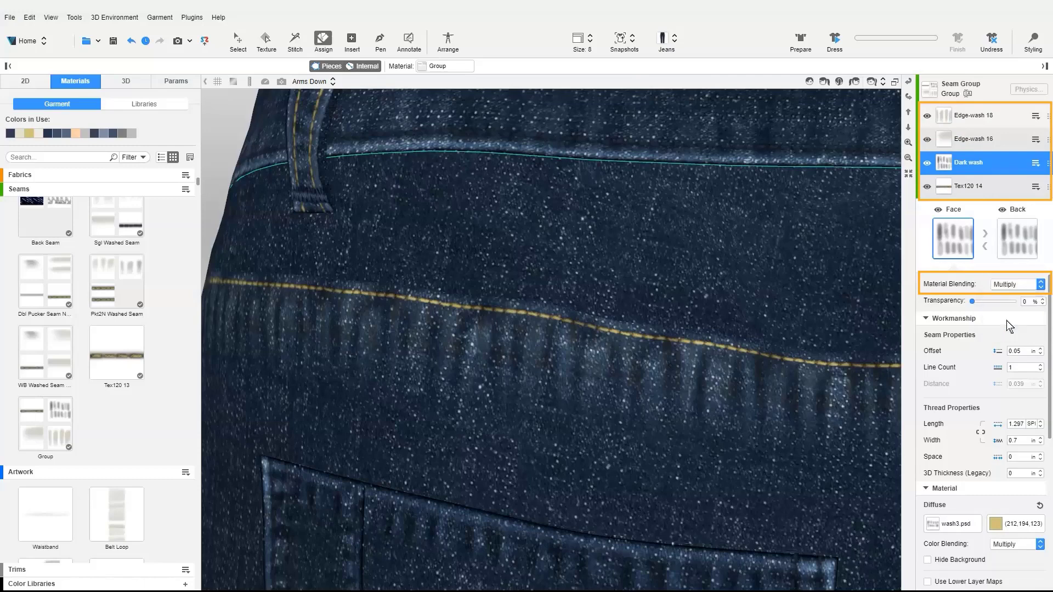
left_click_drag(972, 301, 985, 301)
Step: Adjust the diffuse color of the Edge-wash 16 layer and close the color picker
left_click(976, 139)
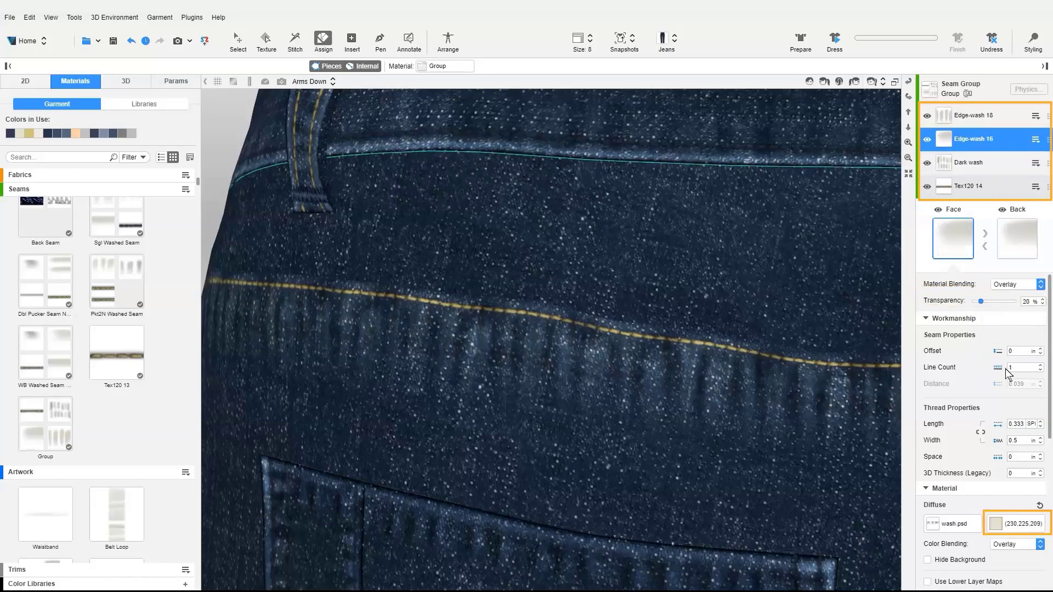
left_click(1016, 524)
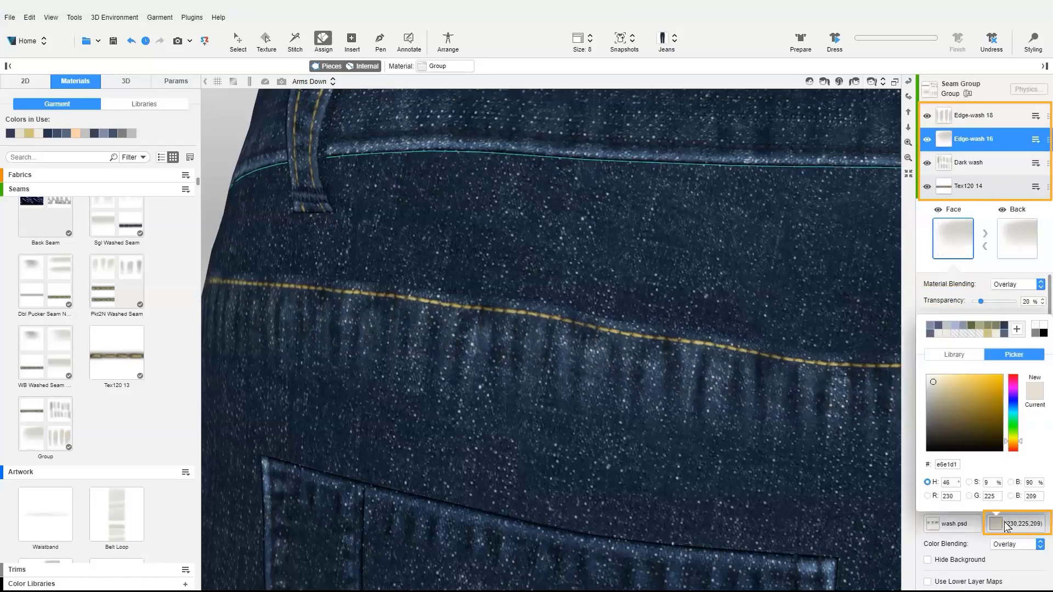
left_click(984, 211)
key("Escape")
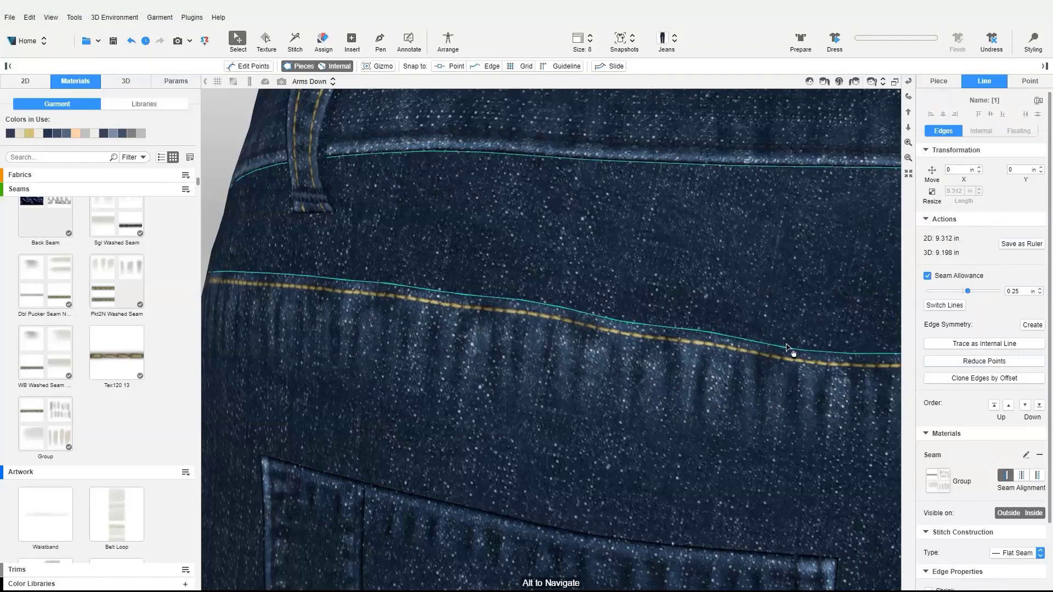
Step: Change the back yoke edge's stitch construction to Directional Seam and enable its Wash Effect and Puckering options
scroll(1020, 483, "down", 3)
left_click(1034, 476)
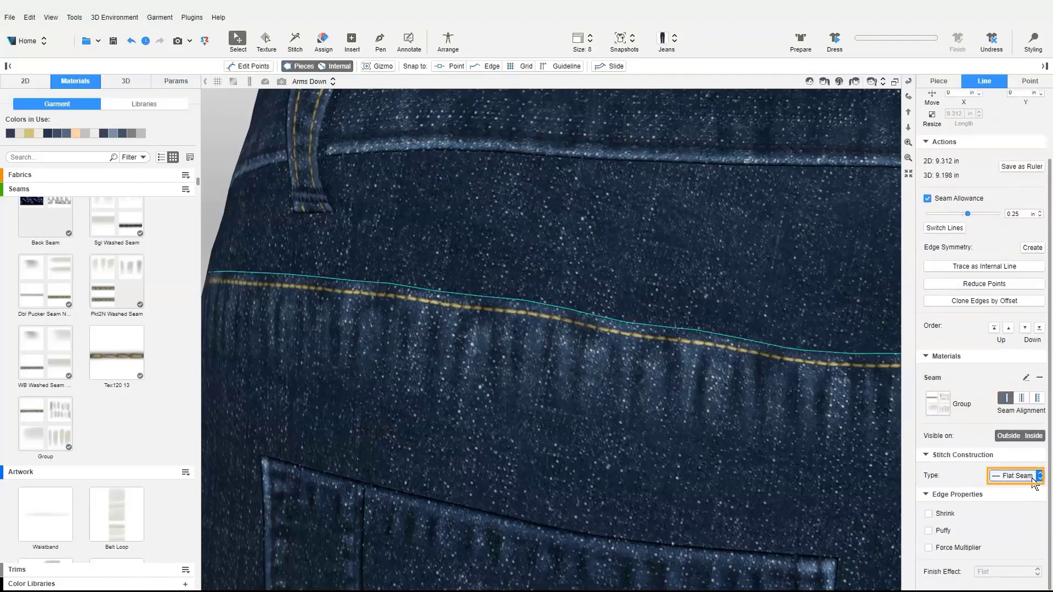
left_click(1023, 498)
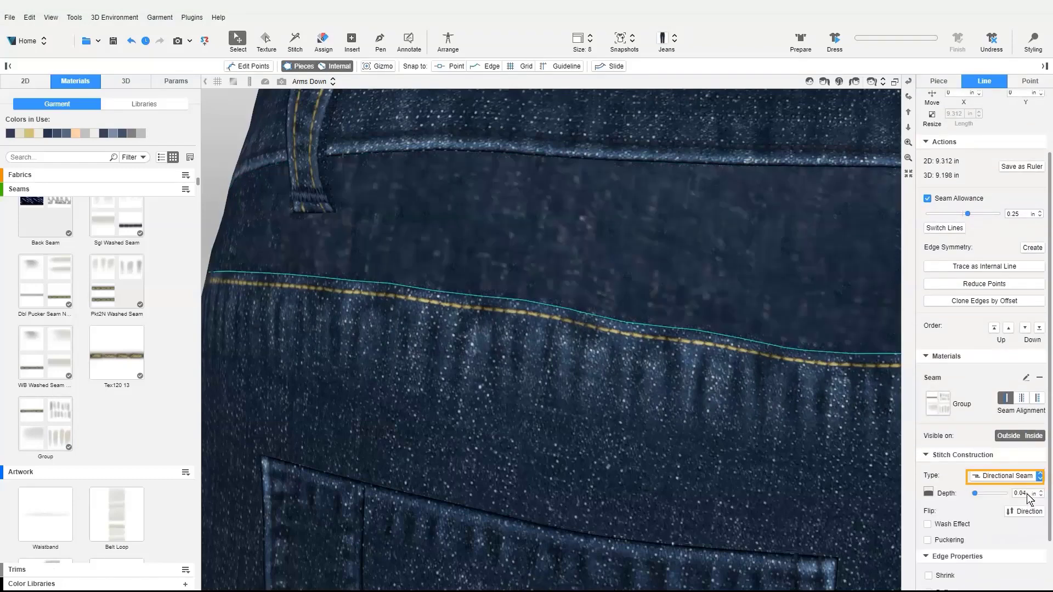
scroll(1024, 498, "down", 2)
left_click(929, 470)
left_click(950, 485)
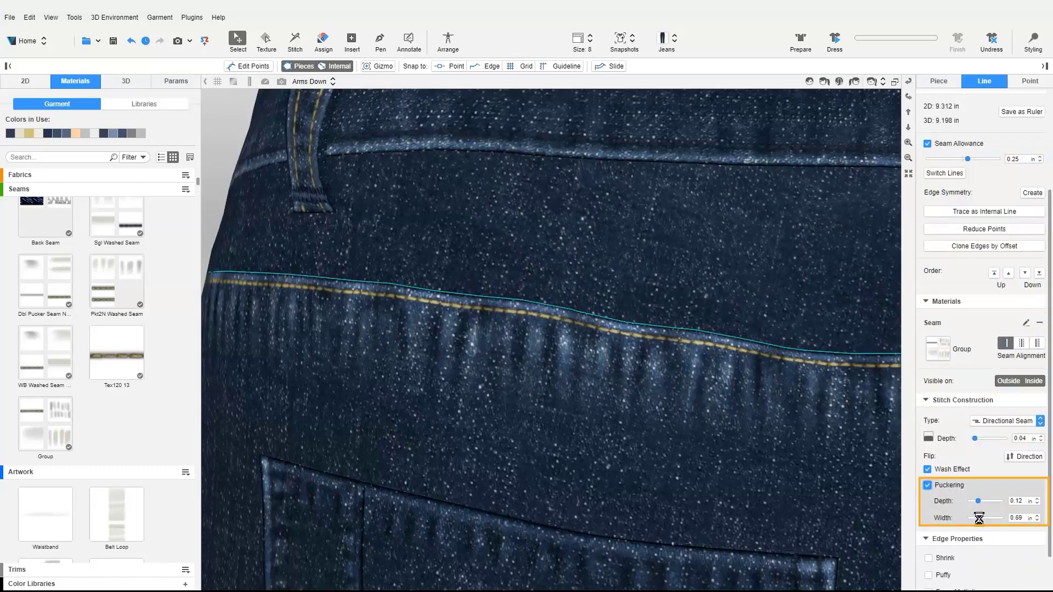
left_click(935, 473)
left_click(936, 473)
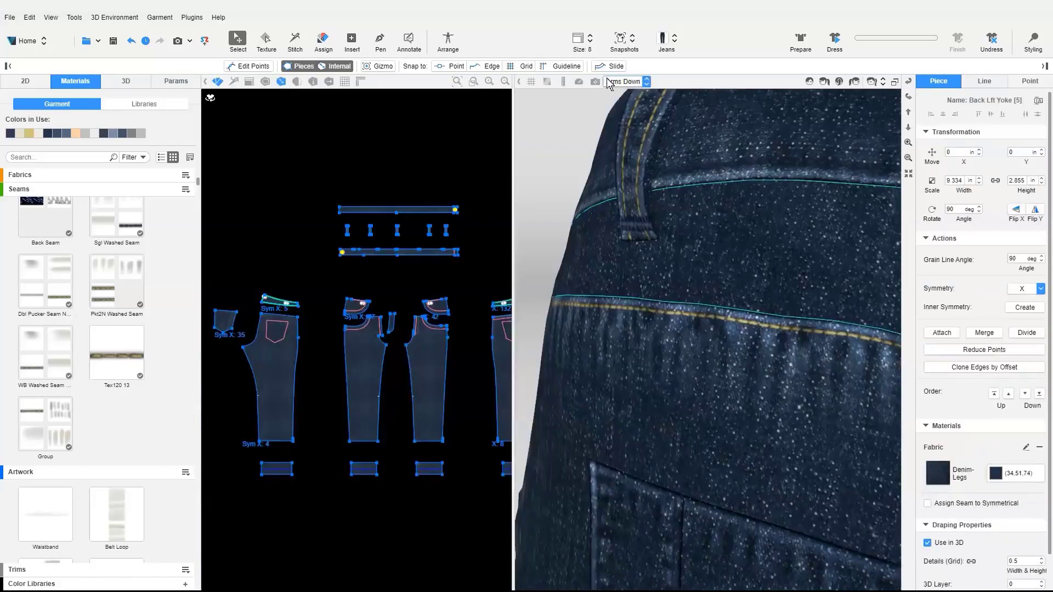
Step: Inspect the Inside seam stitches and Inside seam Denim layers in the Back Seam group used on the rolled cuffs
left_click(595, 82)
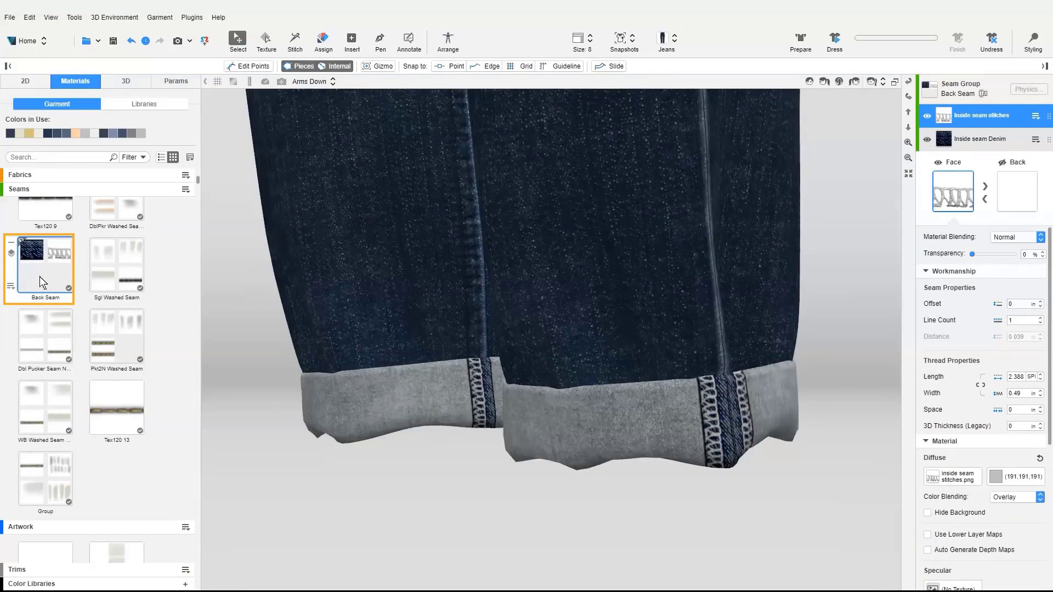
left_click(981, 144)
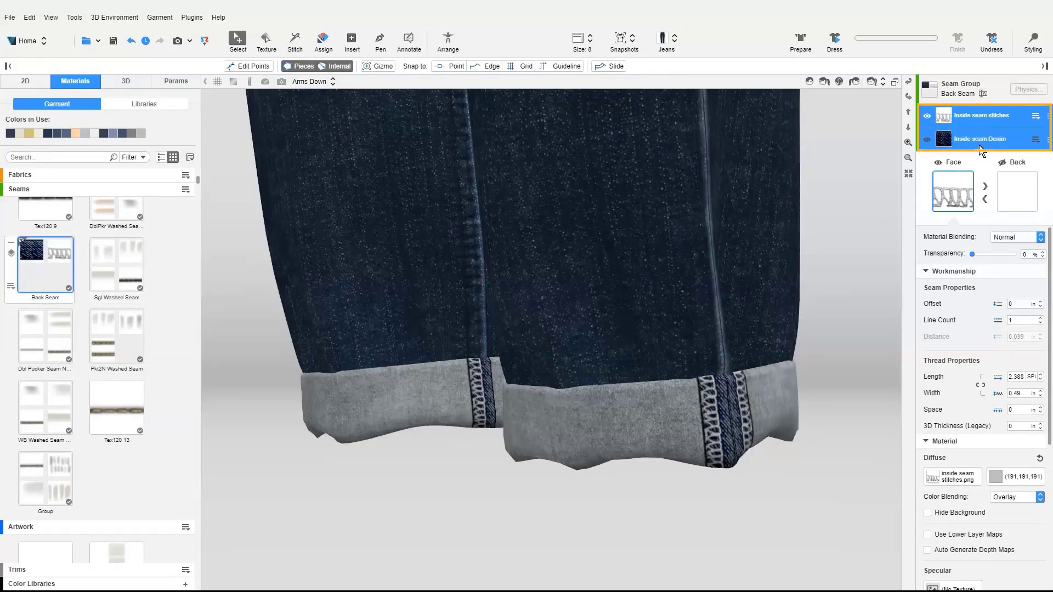
left_click(982, 117)
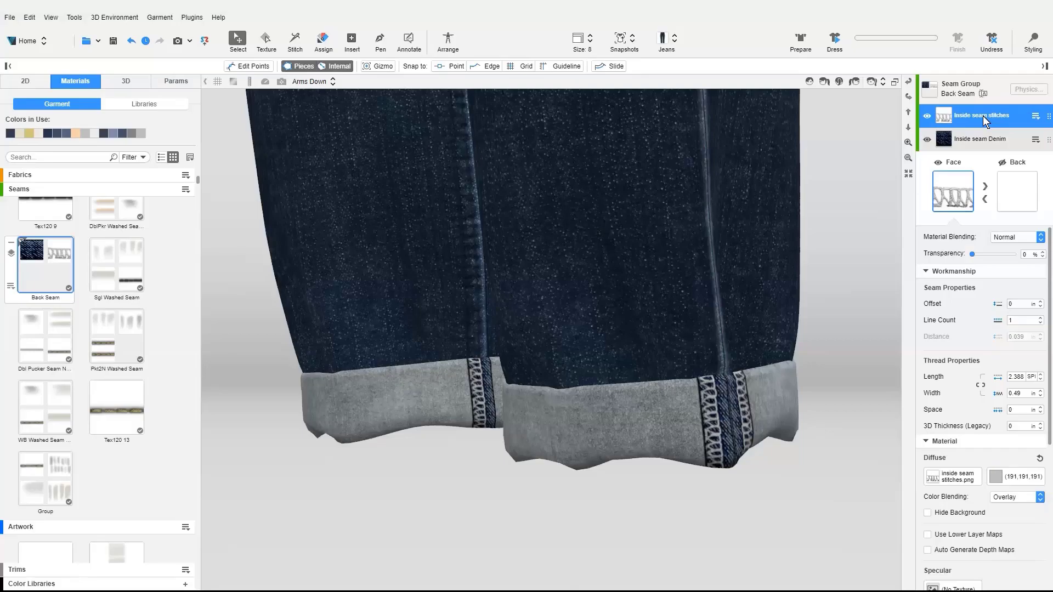